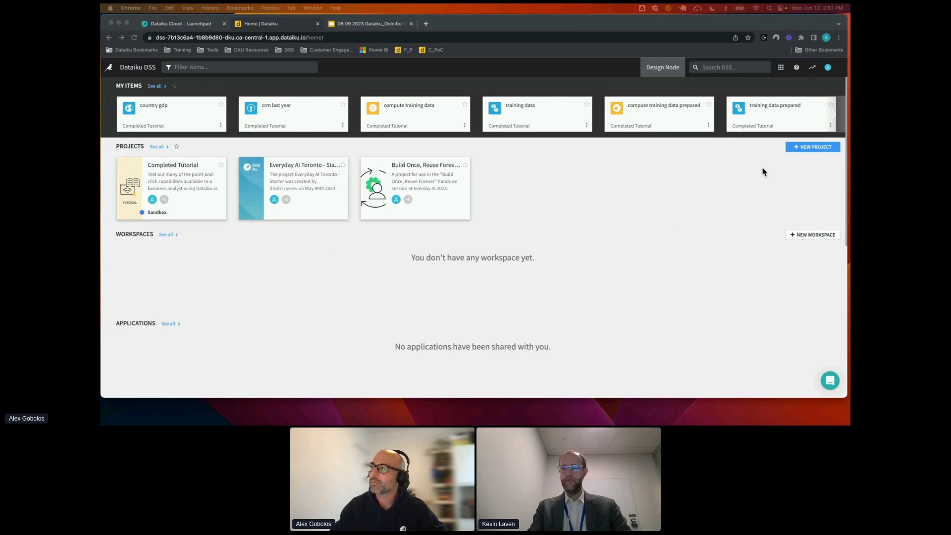
Create a new tutorial project from the Business Analyst Quick Start (Tutorial) in the Quick Start category of the DSS tutorials
left_click(817, 149)
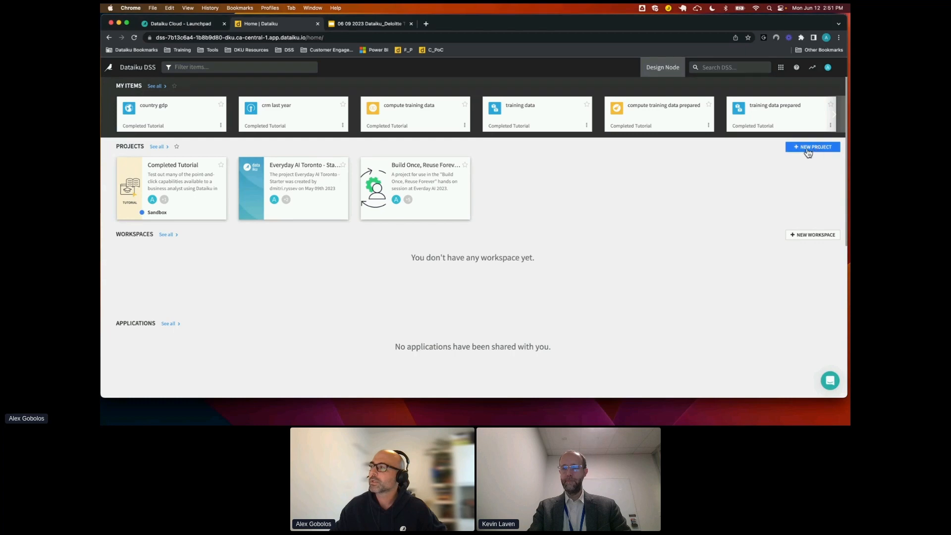
left_click(814, 148)
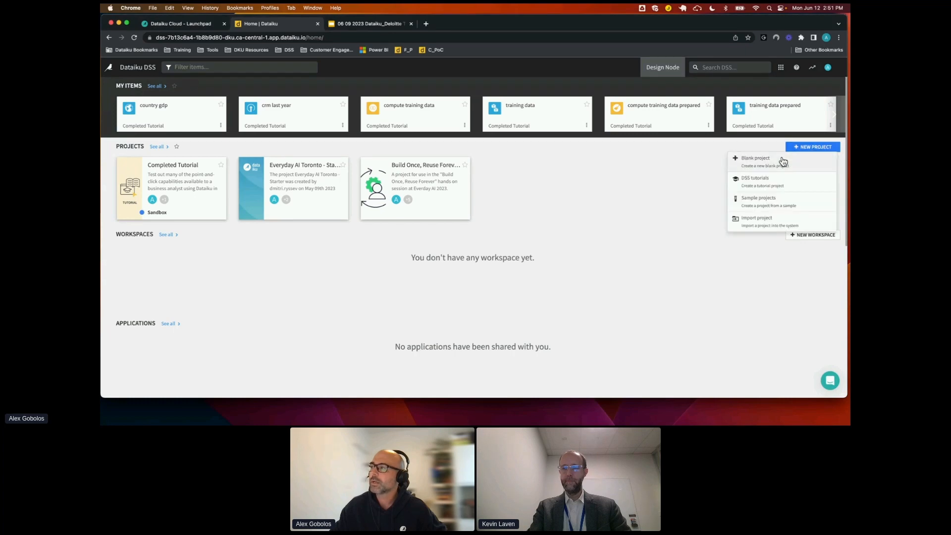
left_click(760, 180)
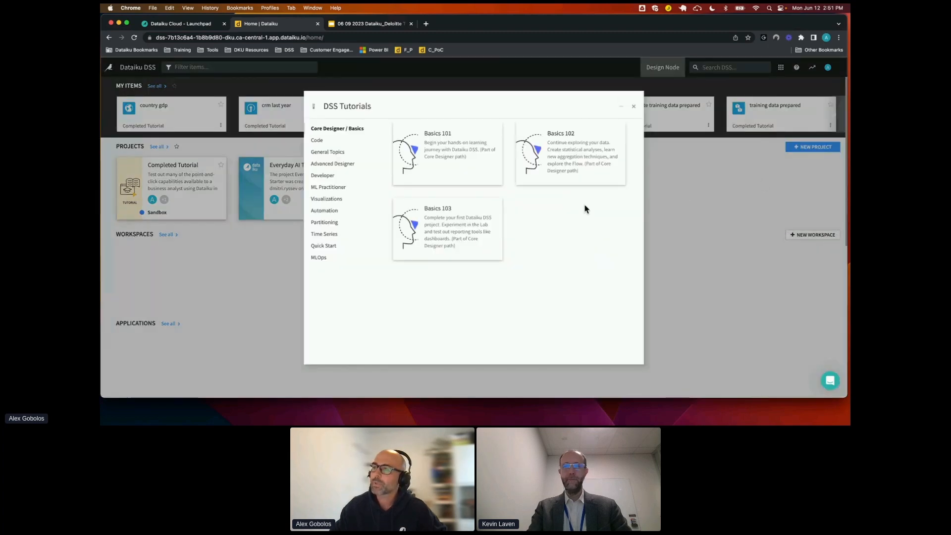
left_click(324, 248)
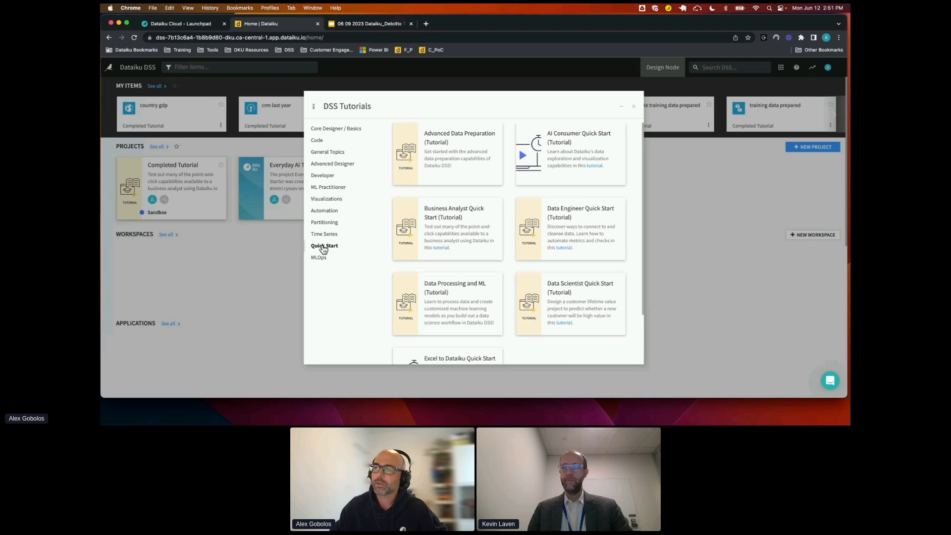
left_click(446, 233)
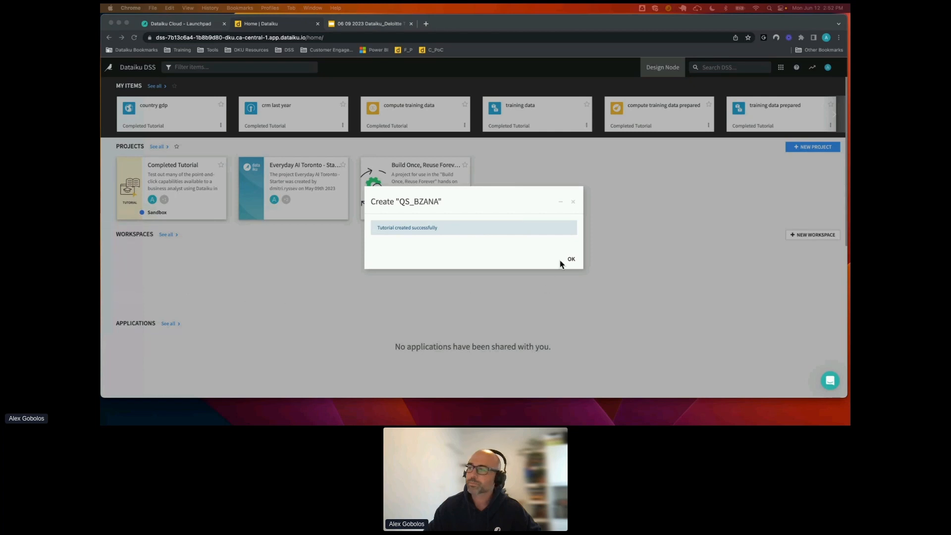
left_click(572, 261)
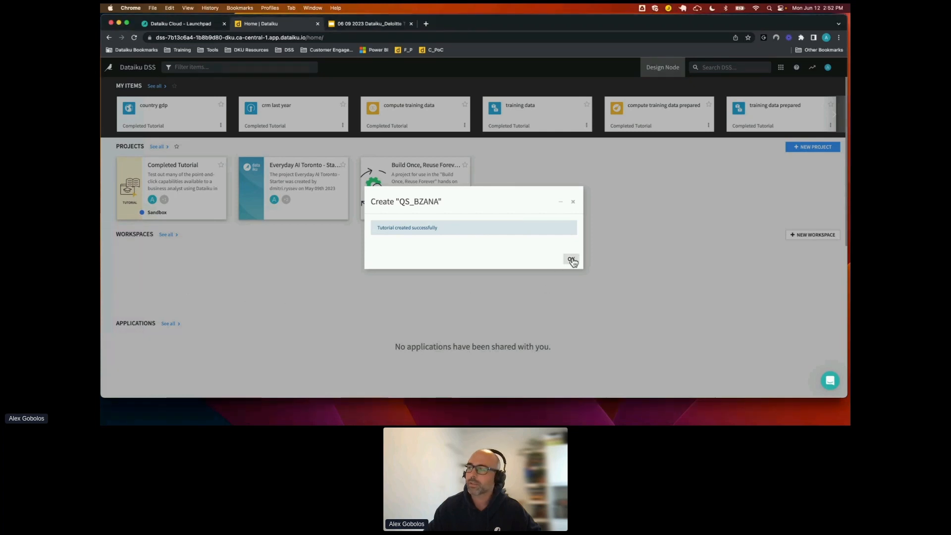
left_click(573, 261)
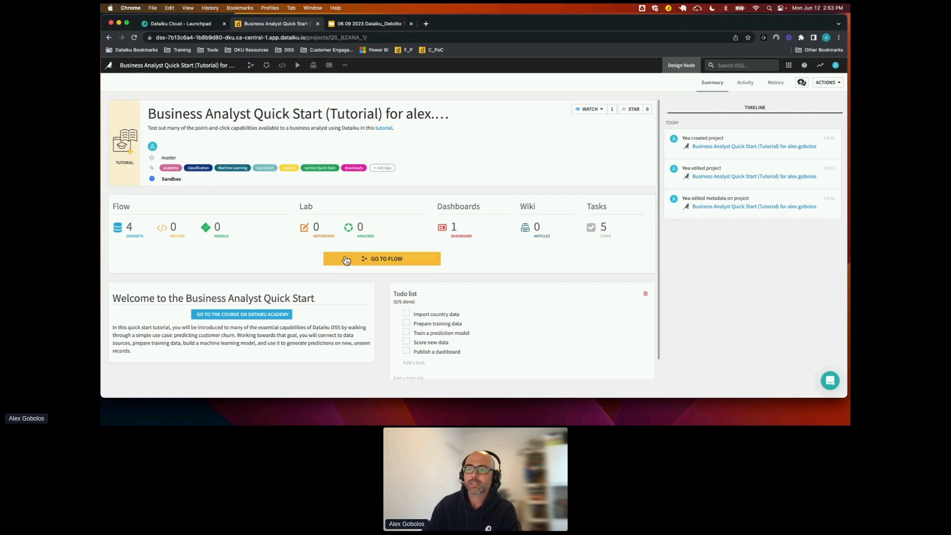
Reopen the Business Analyst Quick Start project from the home page and go to its Flow
left_click(171, 67)
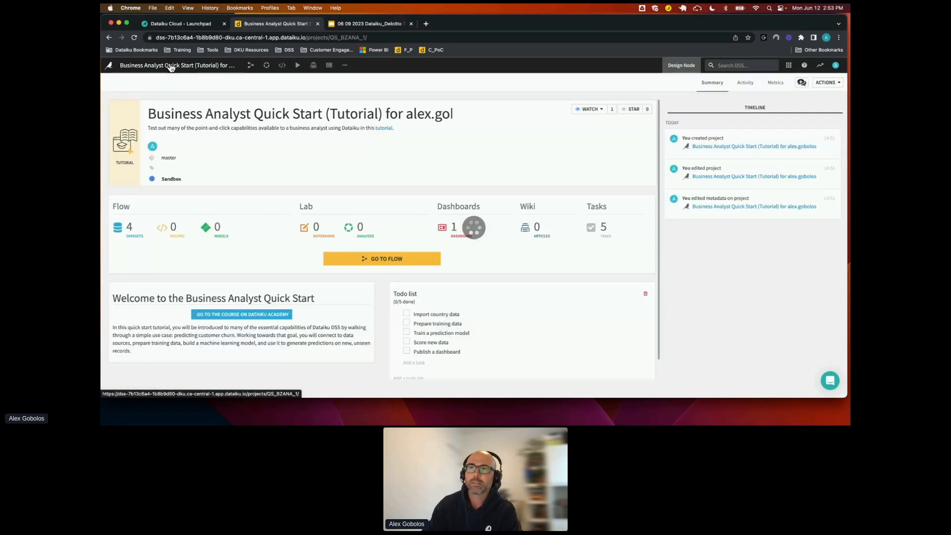
left_click(110, 67)
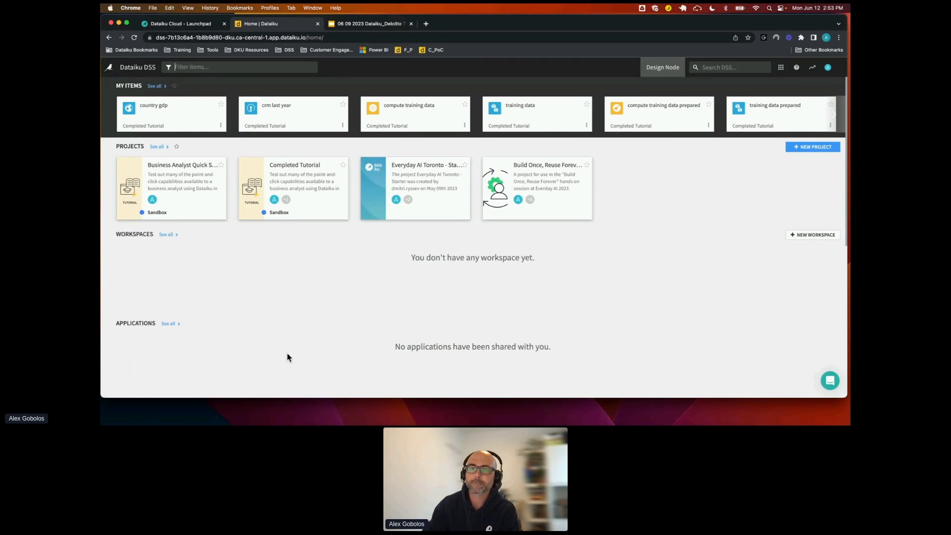
left_click(169, 168)
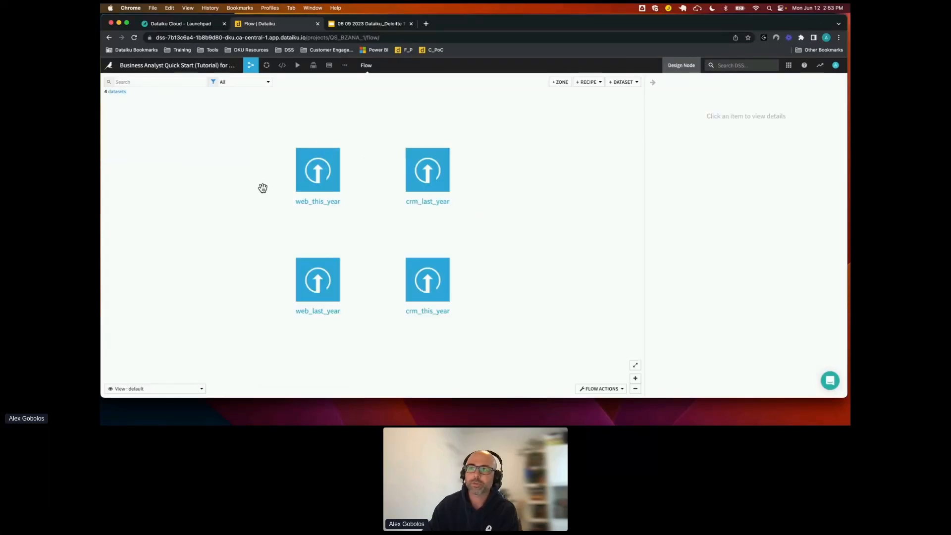
left_click(201, 68)
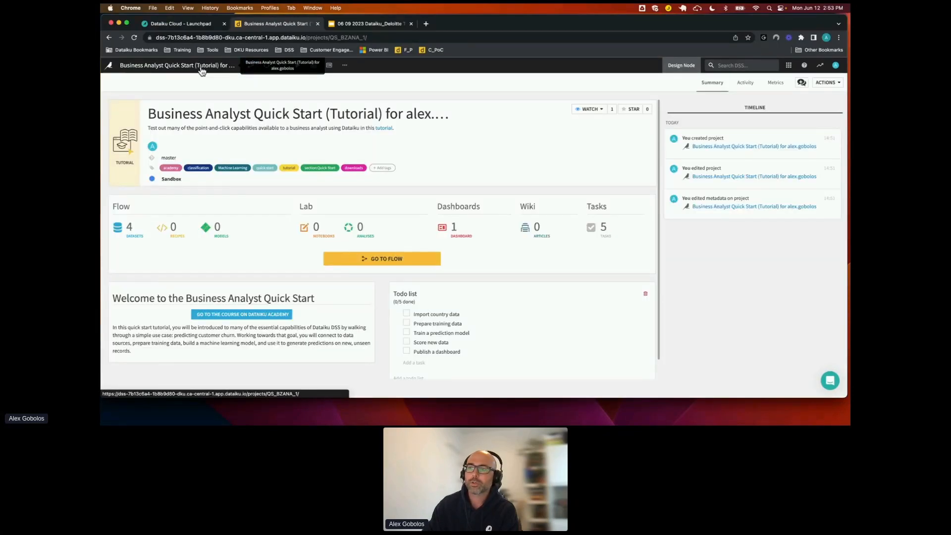
left_click(380, 262)
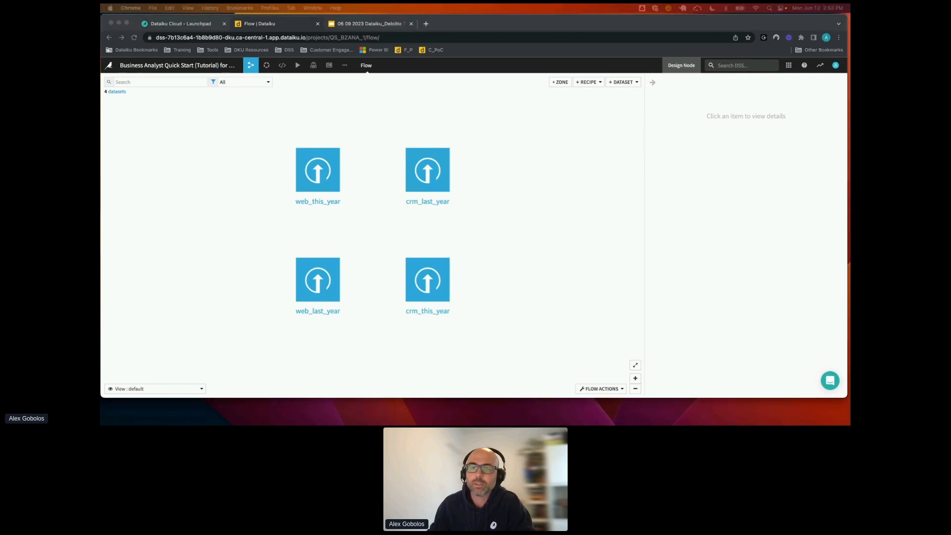
Look at the rows and columns of the crm_last_year dataset, and return to the Flow with nothing selected
left_click(422, 178)
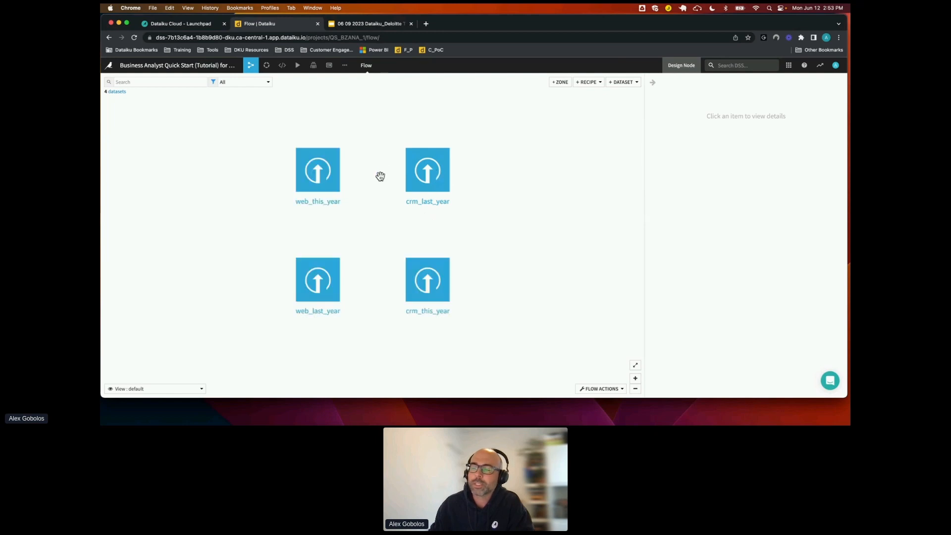
left_click(430, 177)
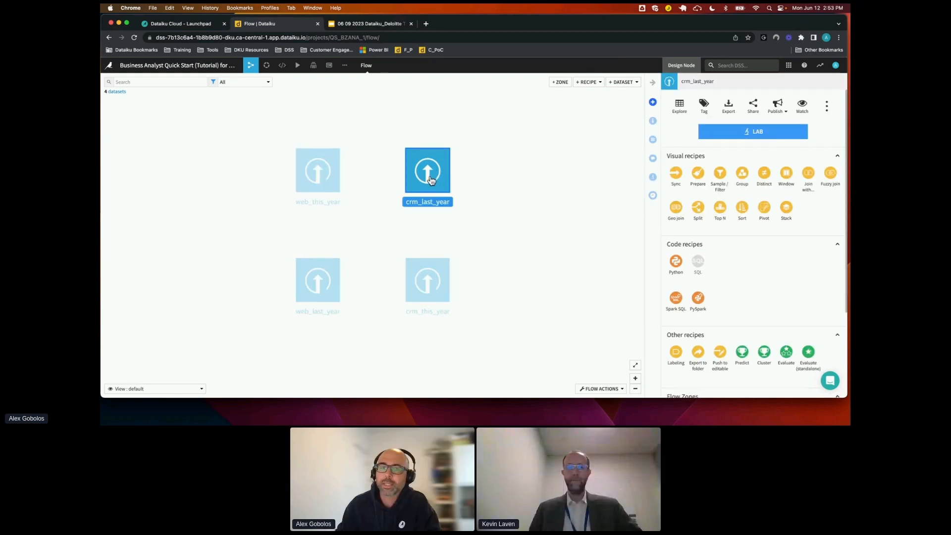
double_click(430, 177)
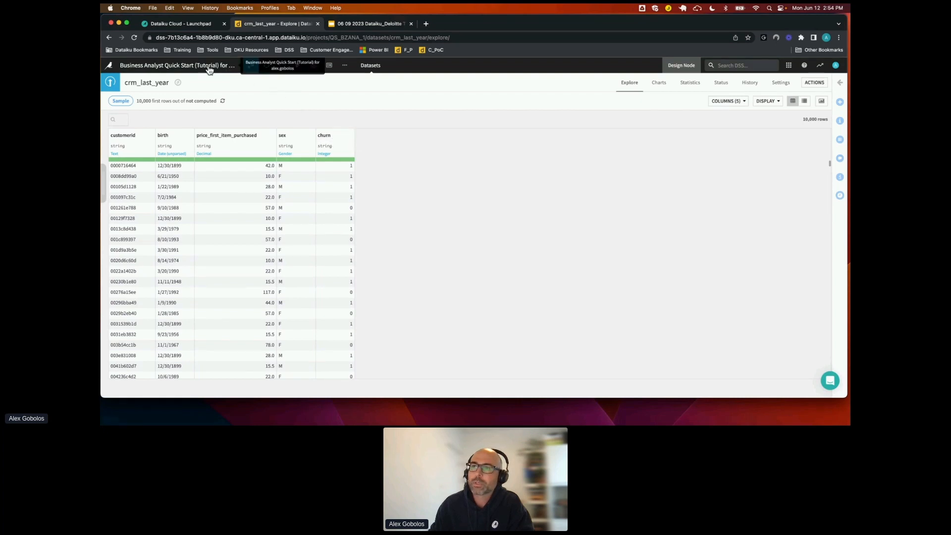
left_click(252, 68)
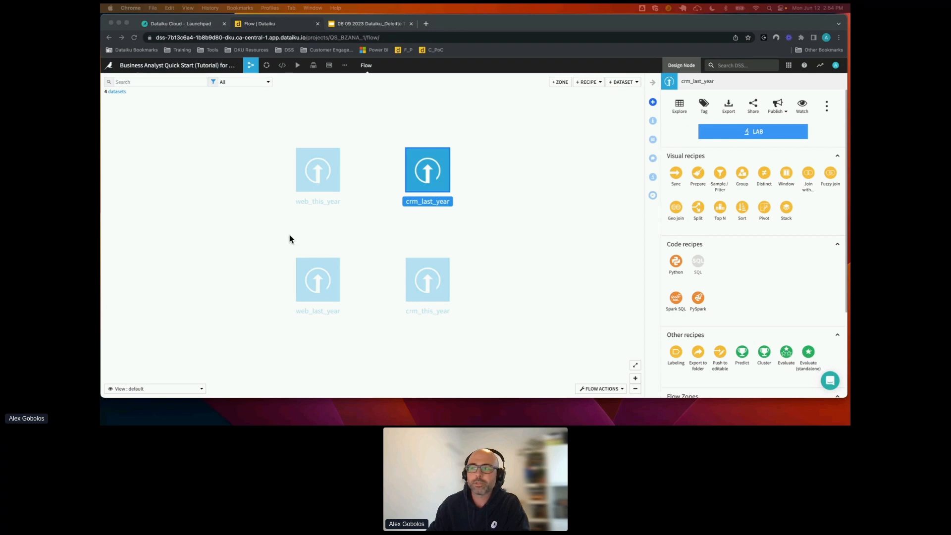
left_click(360, 226)
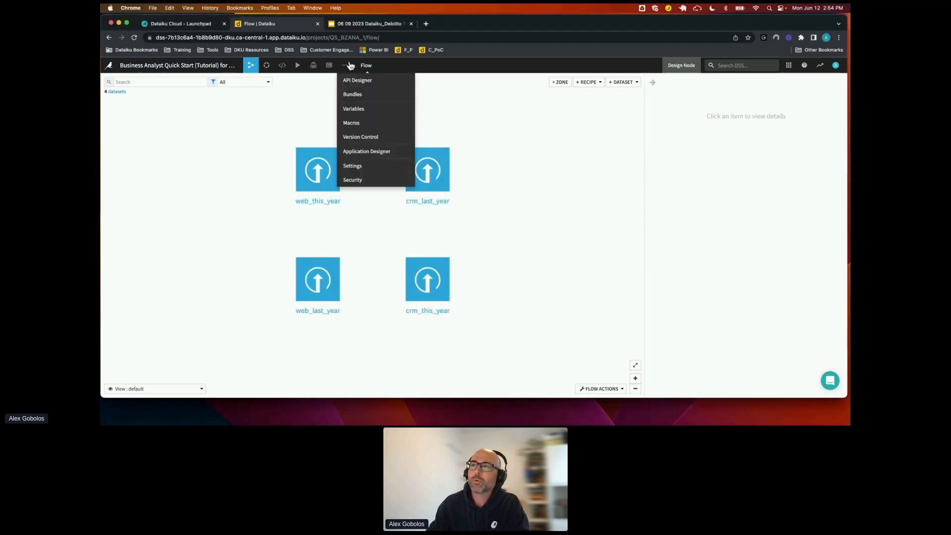
left_click(628, 84)
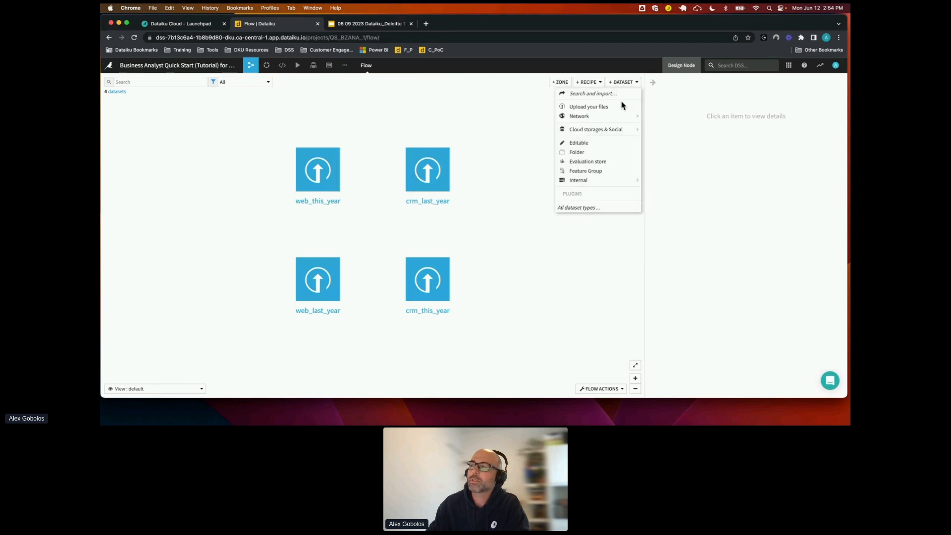
mouse_move(610, 118)
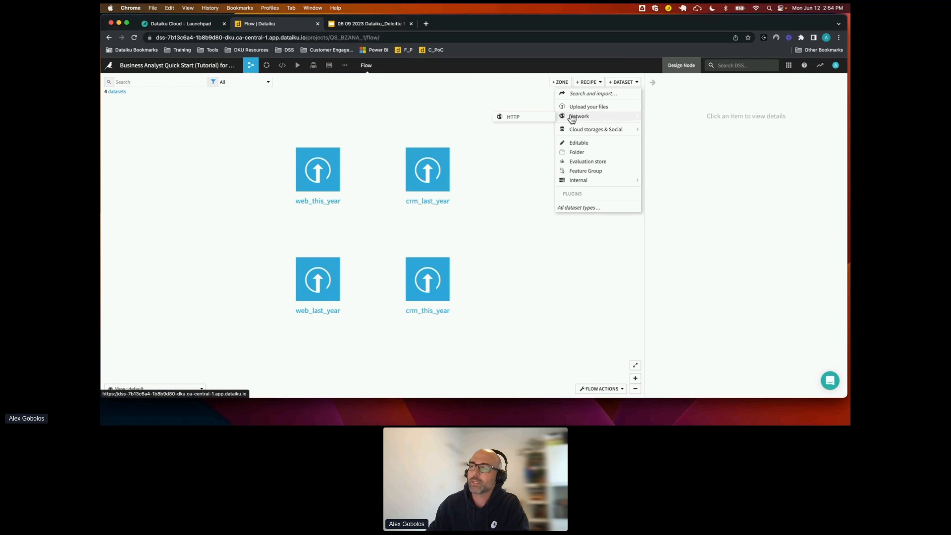
left_click(515, 117)
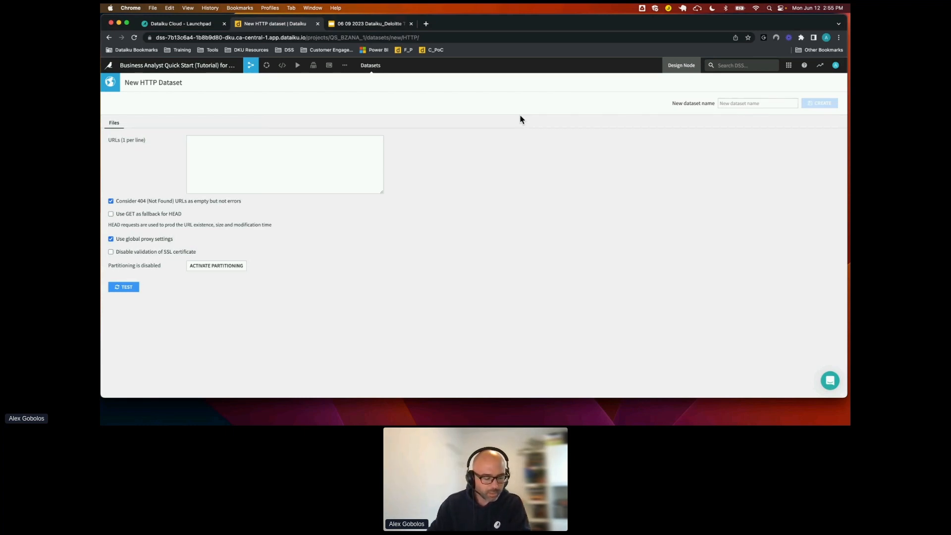
left_click(216, 146)
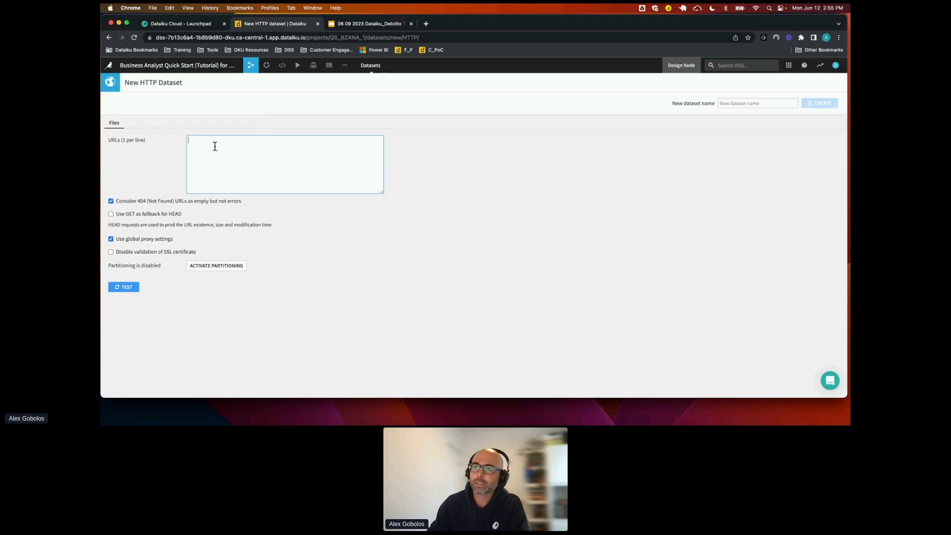
type("https://downloads.dataiku.com/public/website-additional-assets/data/country_gdp.csv")
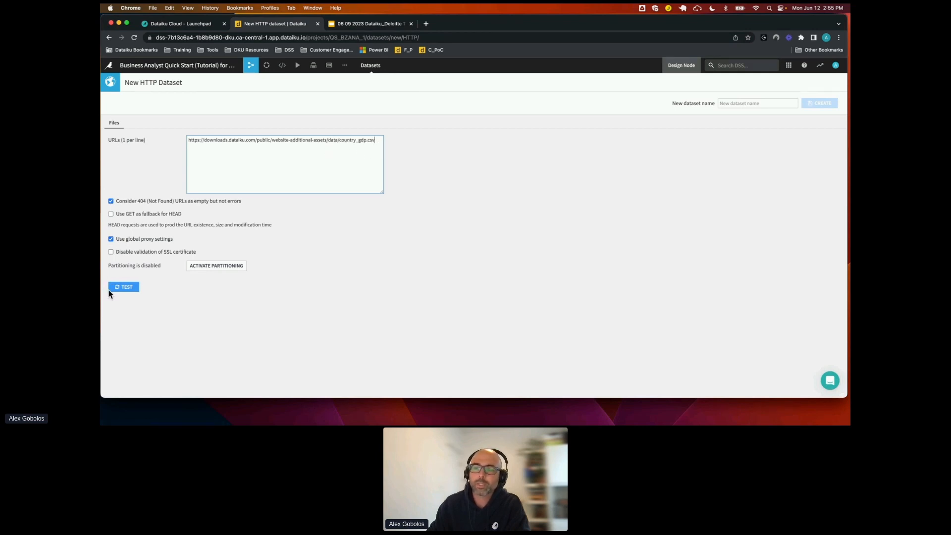
left_click(124, 289)
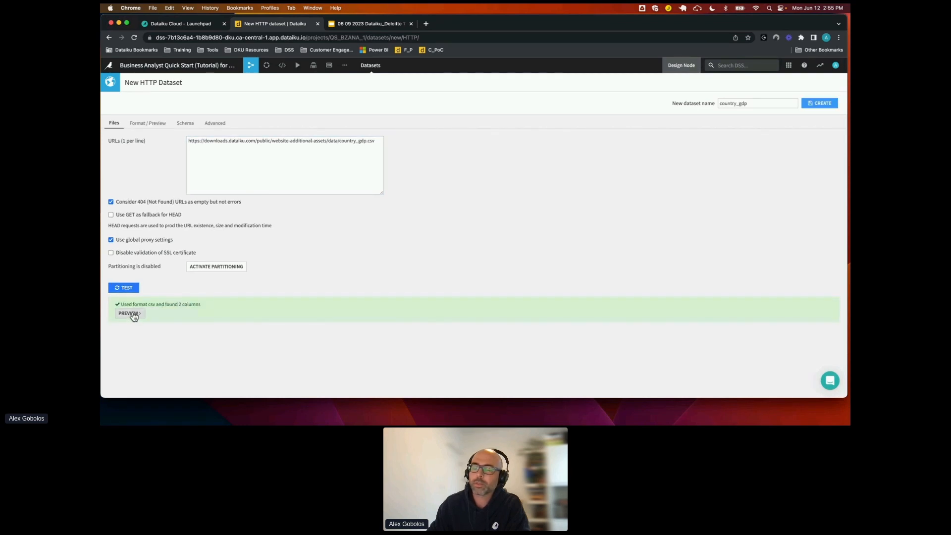
Preview the CSV format of the HTTP file and create the dataset as country_gdp
left_click(129, 314)
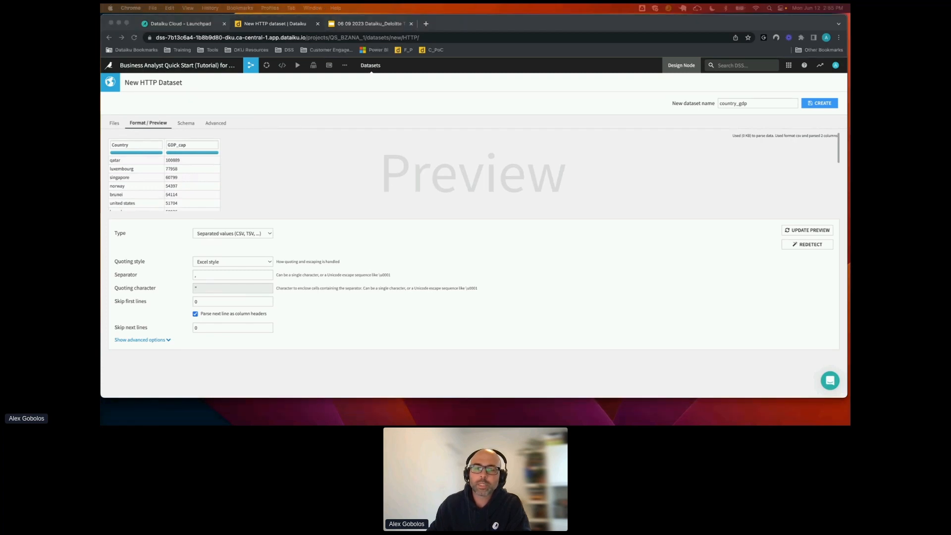
left_click(749, 103)
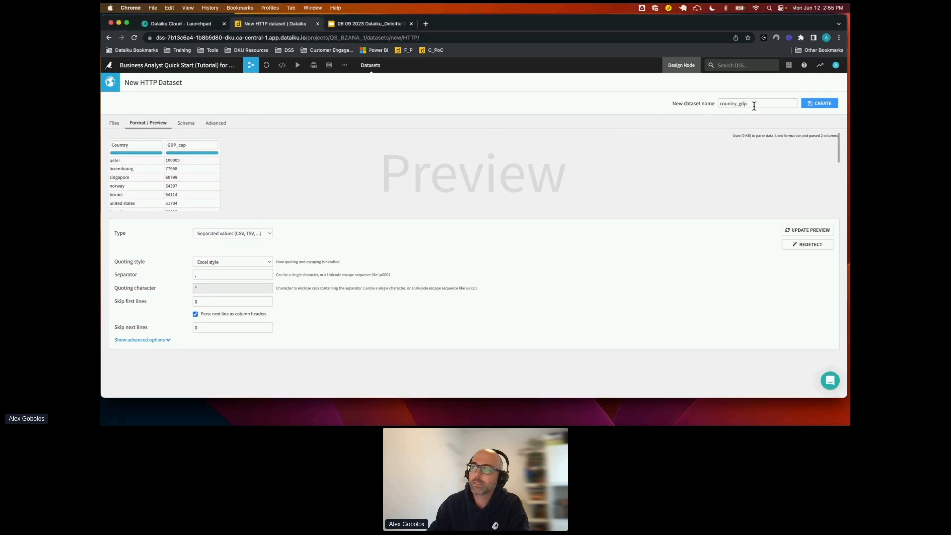
left_click(818, 105)
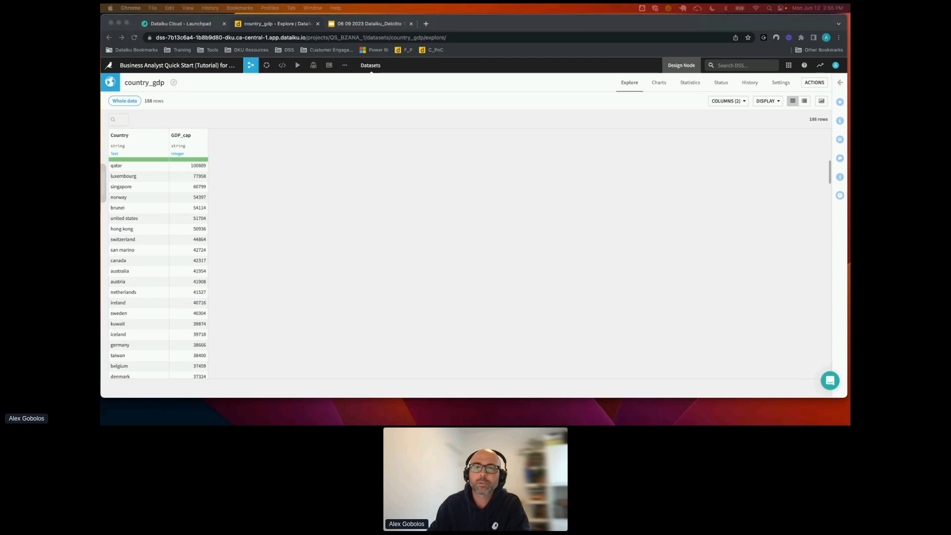
left_click(328, 159)
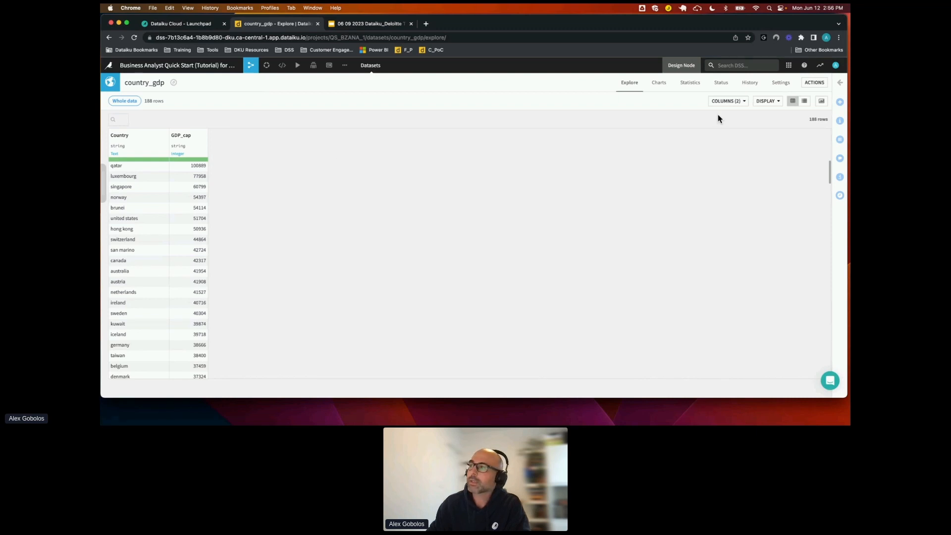
Open the crm_last_year dataset from the Flow and compute its total row count
mouse_move(250, 67)
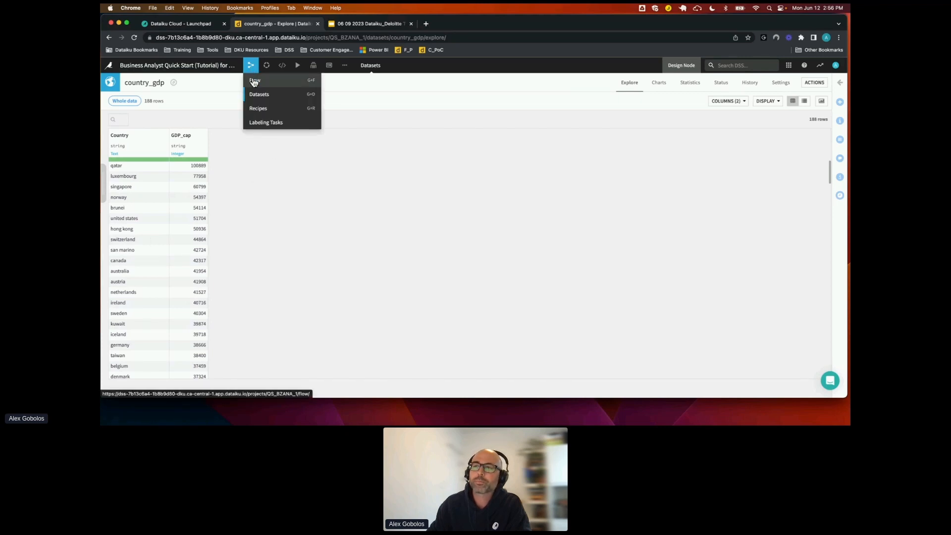
left_click(252, 80)
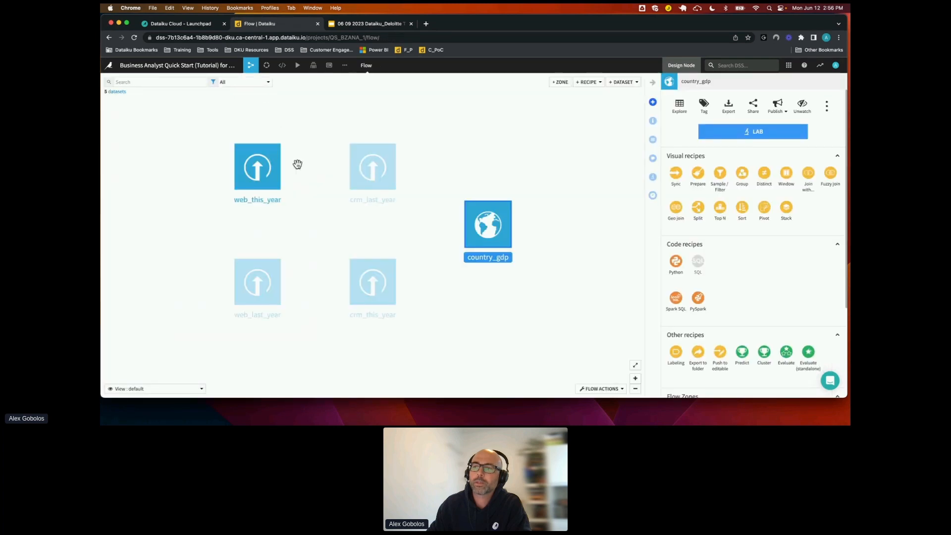
left_click(325, 207)
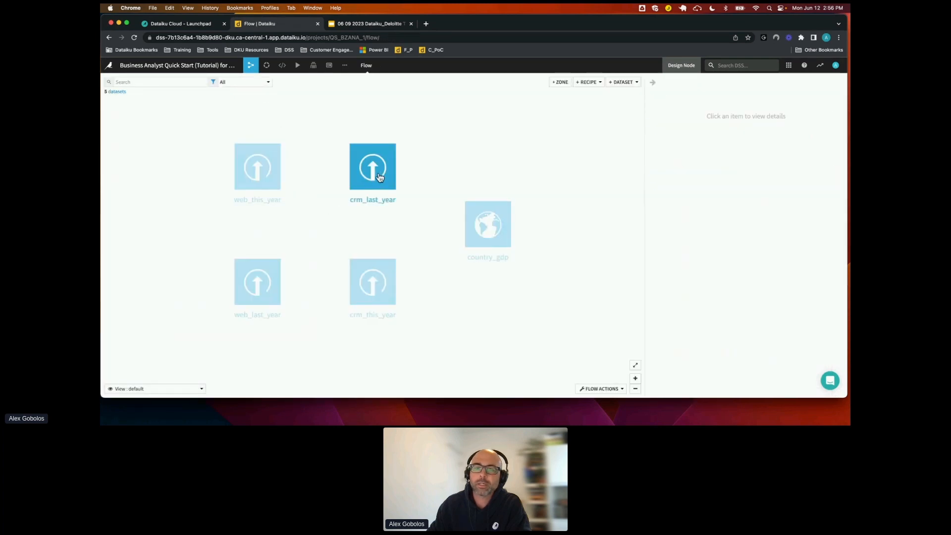
left_click(380, 178)
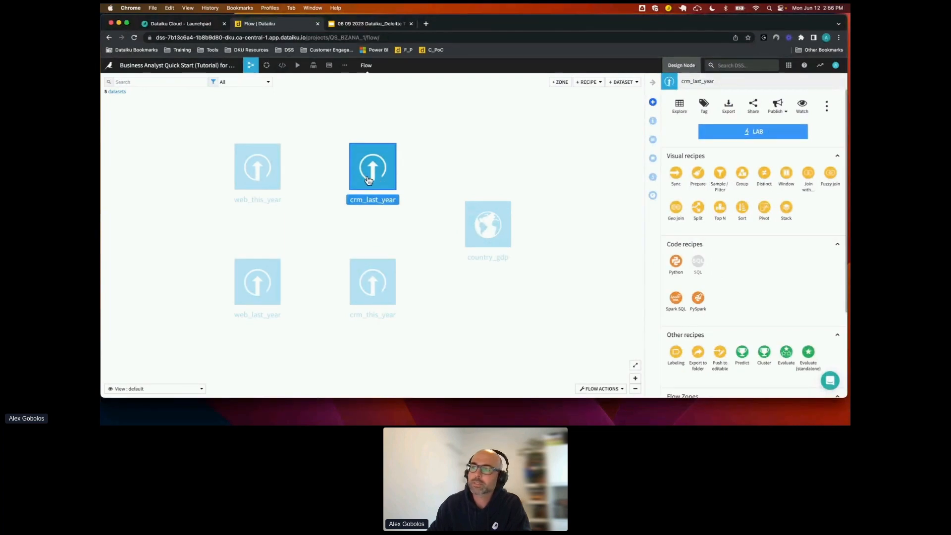
double_click(369, 180)
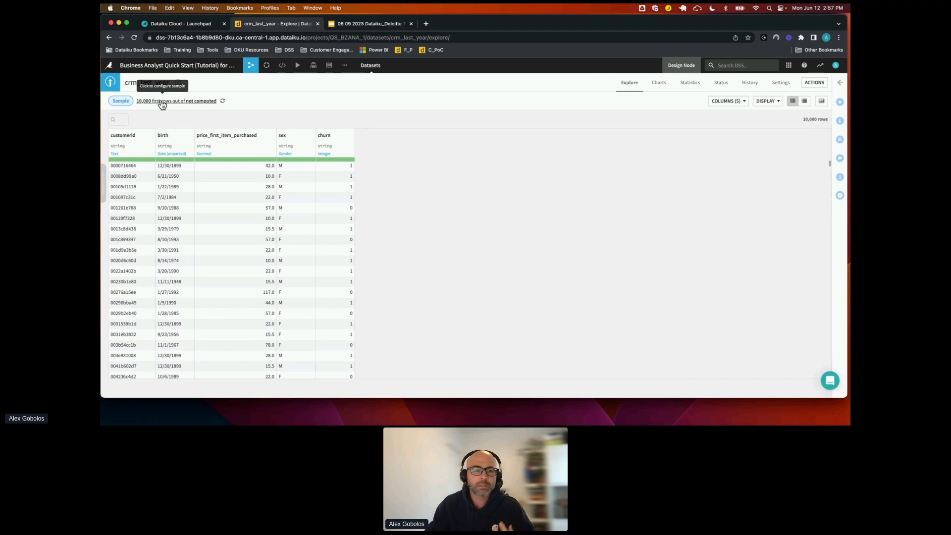
left_click(223, 102)
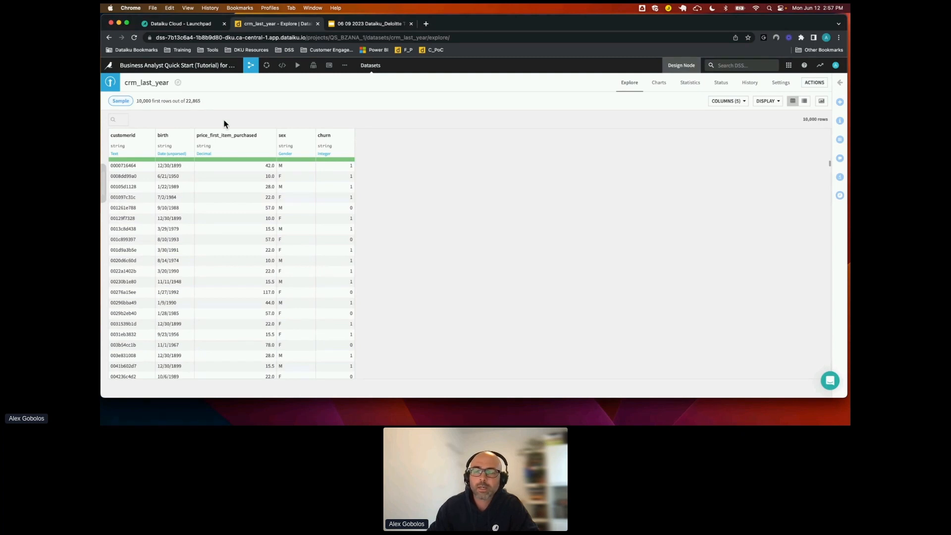
Change the dataset's sampling method to Random (nb. records), update the sample, and hide the sample settings
left_click(103, 182)
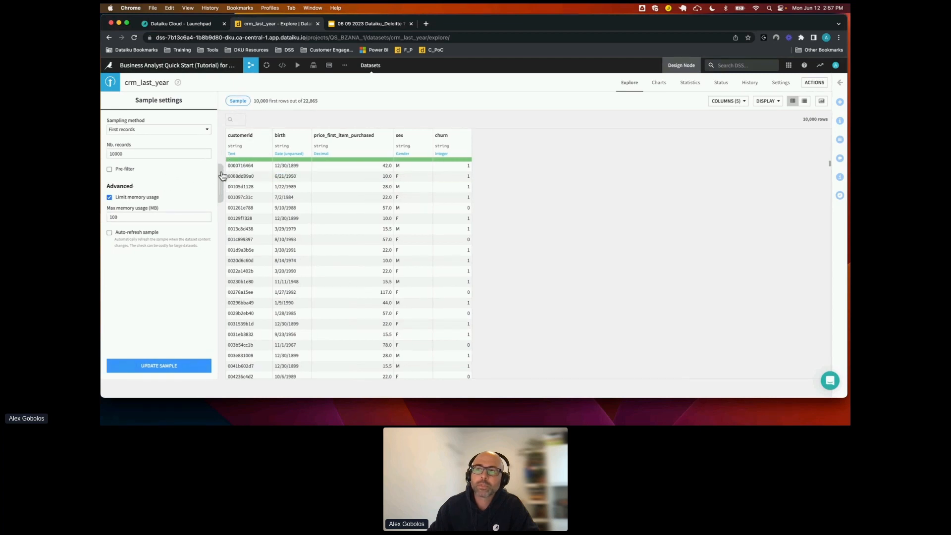
left_click(198, 131)
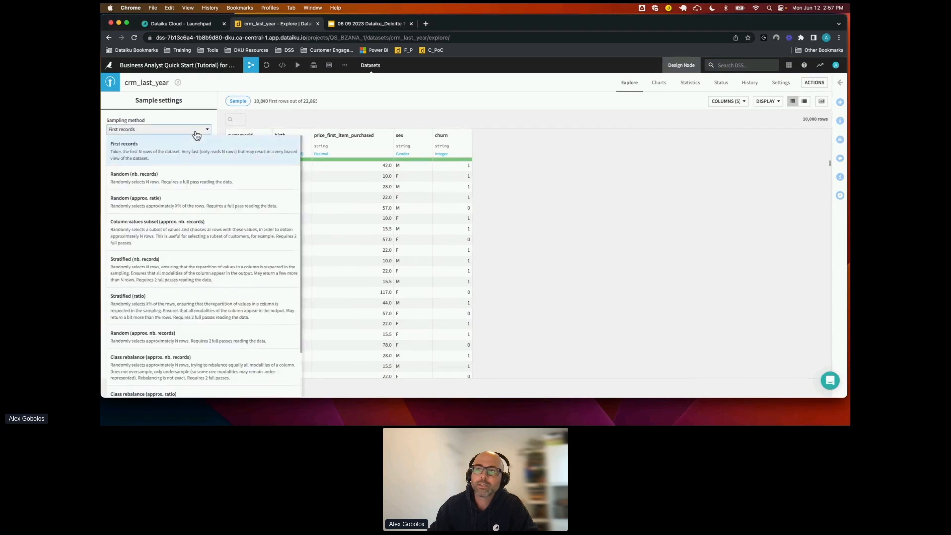
left_click(157, 177)
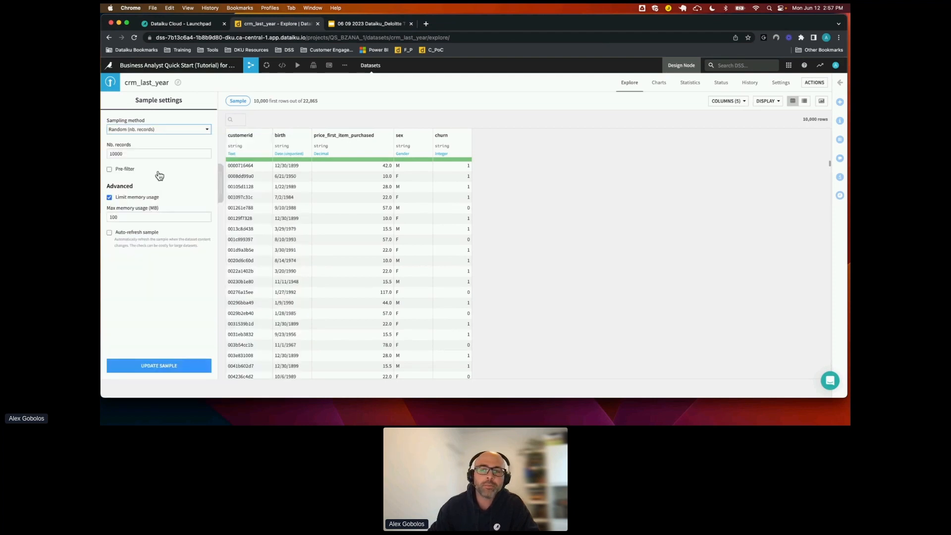
left_click(169, 365)
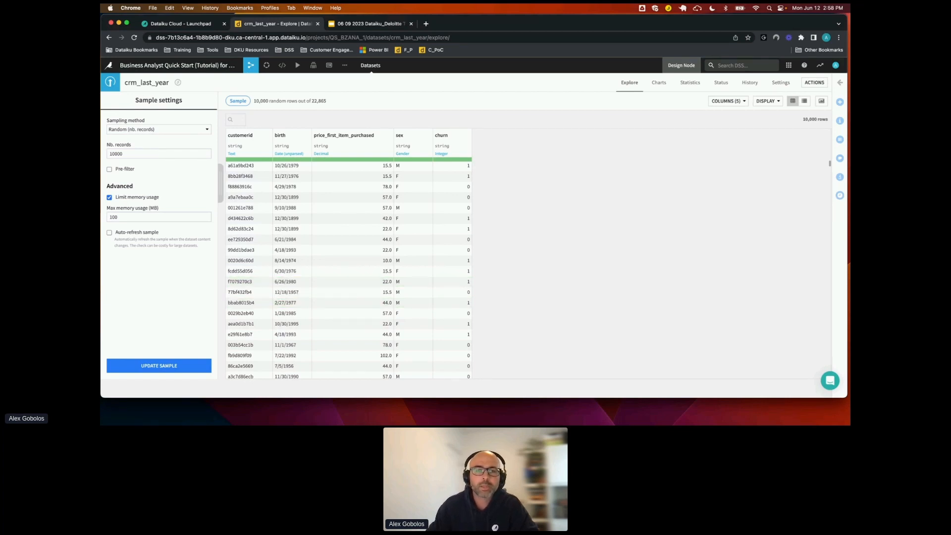
left_click(221, 190)
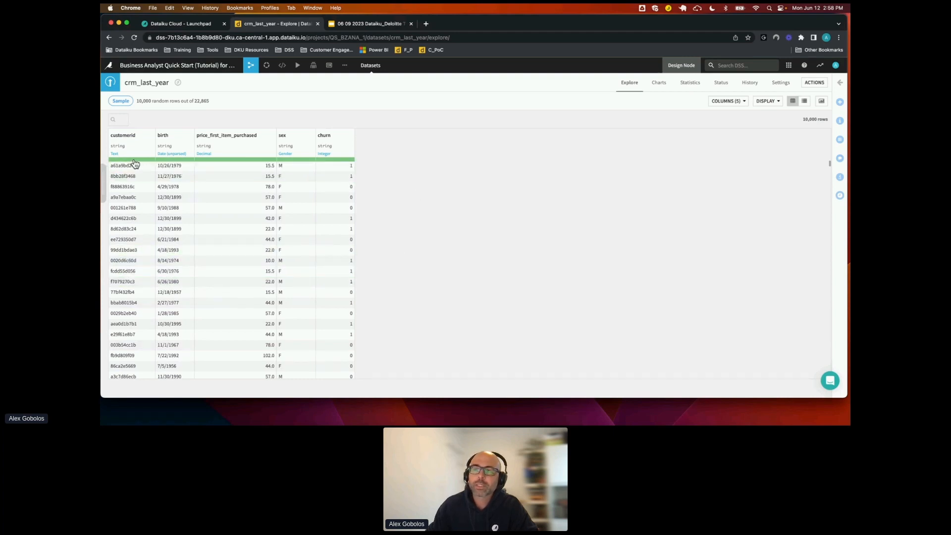
Analyze the customerid, birth and price_first_item_purchased columns, including the numerical distribution of the price, and close the analysis
mouse_move(135, 160)
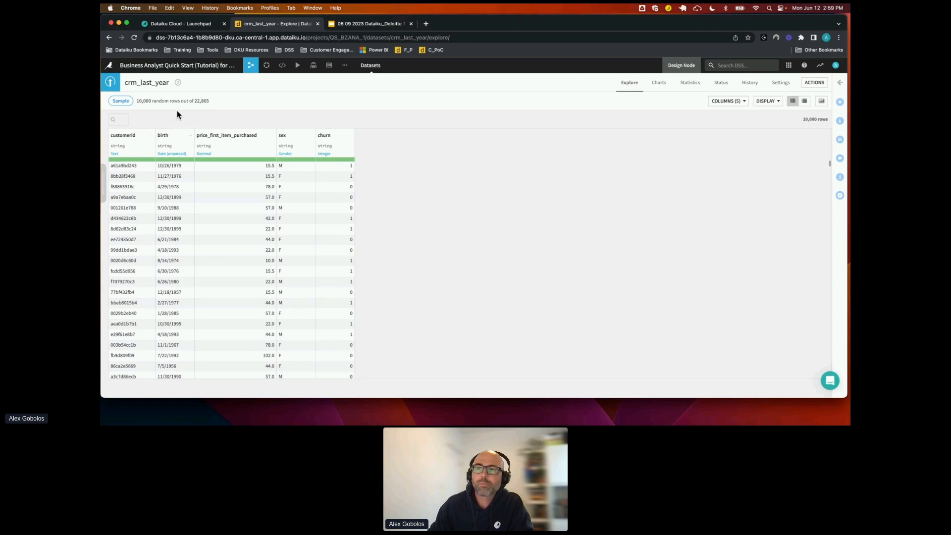
left_click(152, 138)
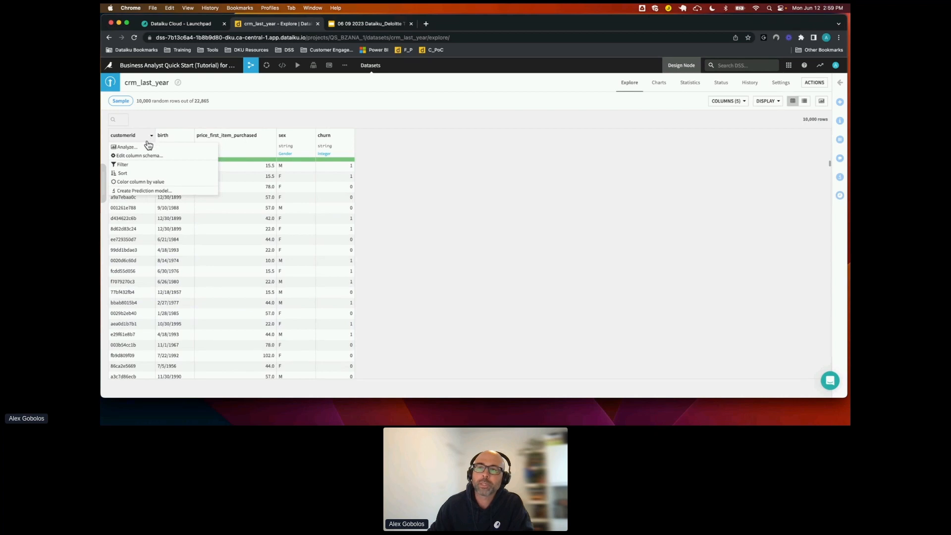
left_click(135, 149)
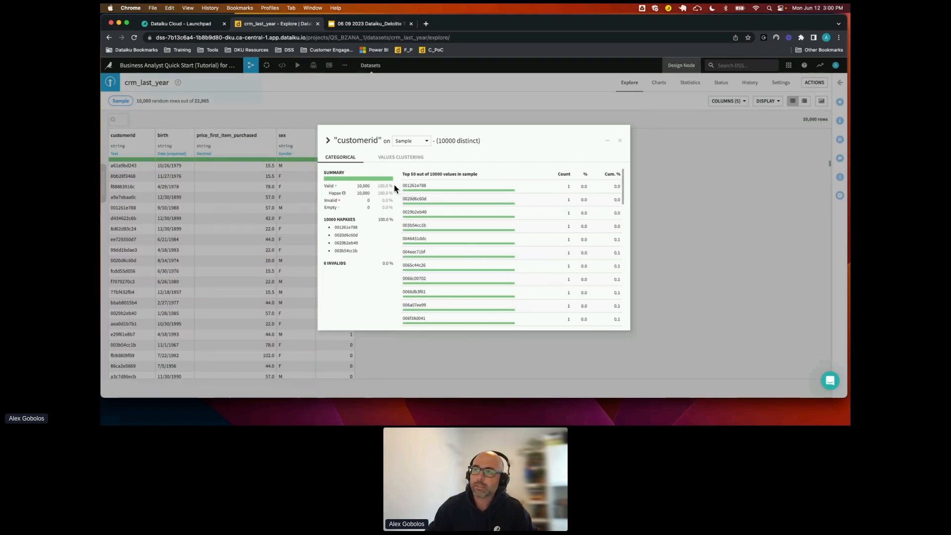
left_click(328, 142)
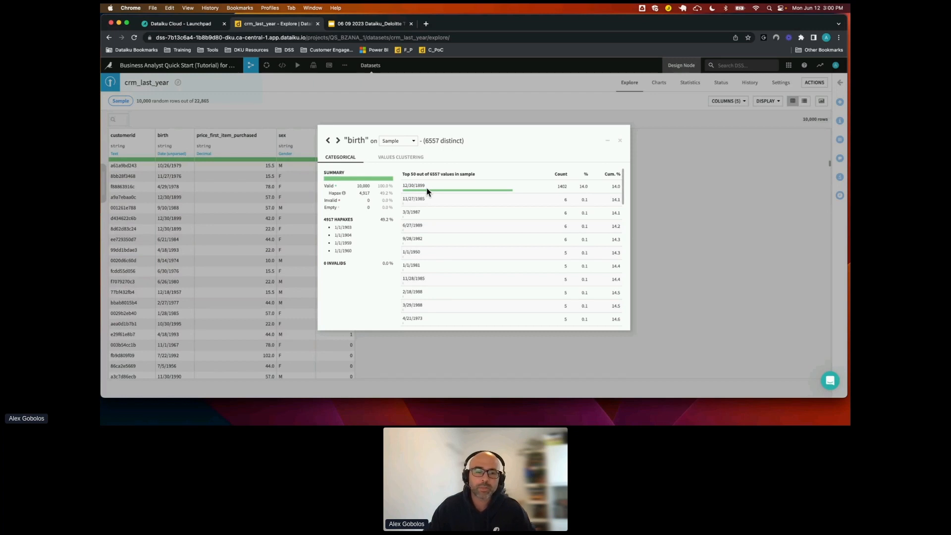
left_click(339, 141)
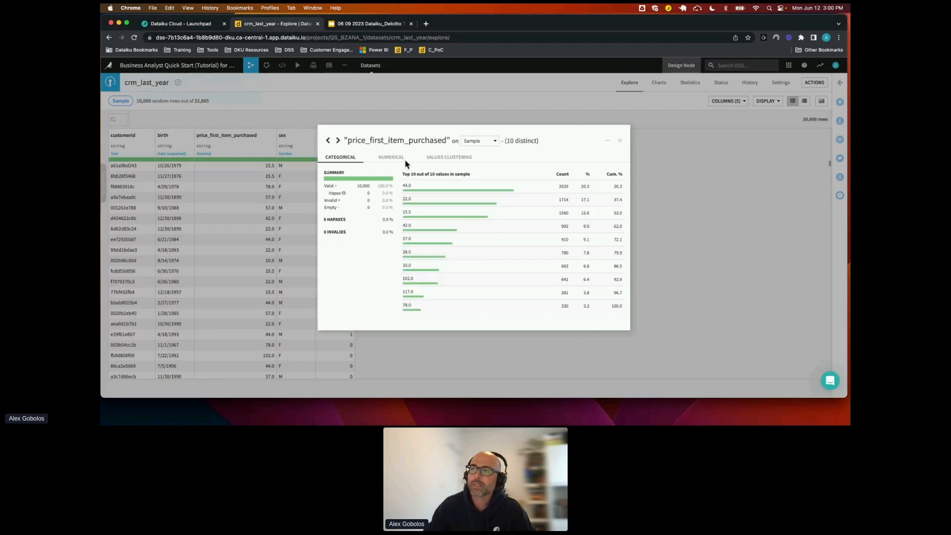
left_click(389, 158)
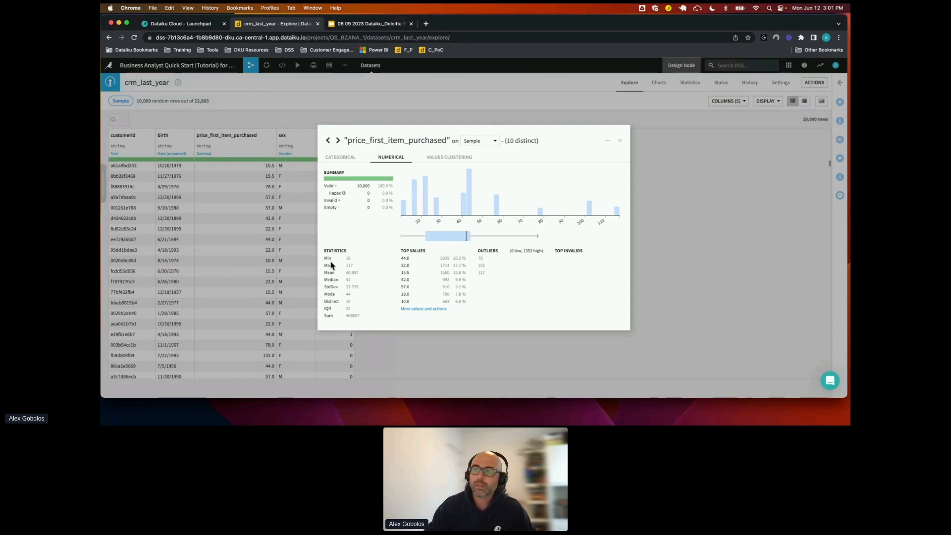
left_click(622, 143)
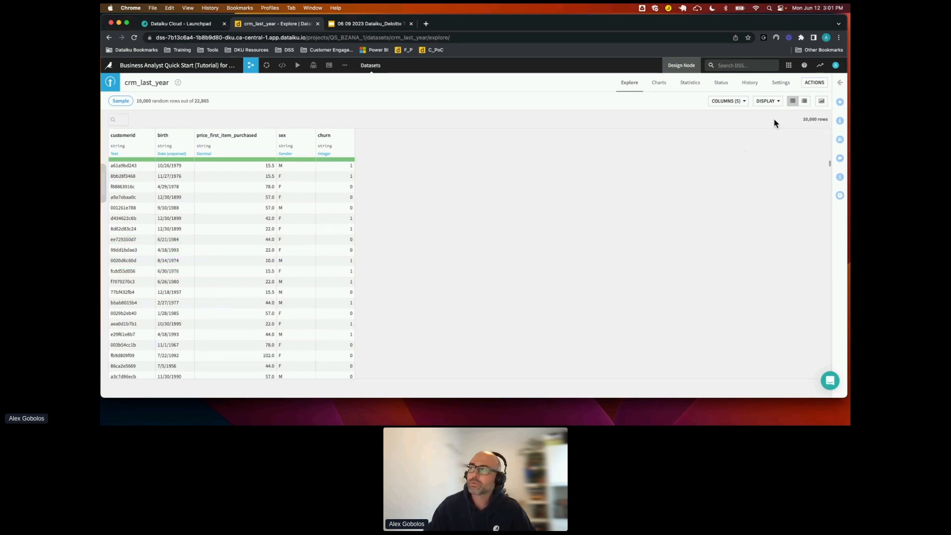
Create the dataset's first statistics worksheet with automatically suggested analyses for the variables churn, price_first_item_purchased and sex
left_click(691, 85)
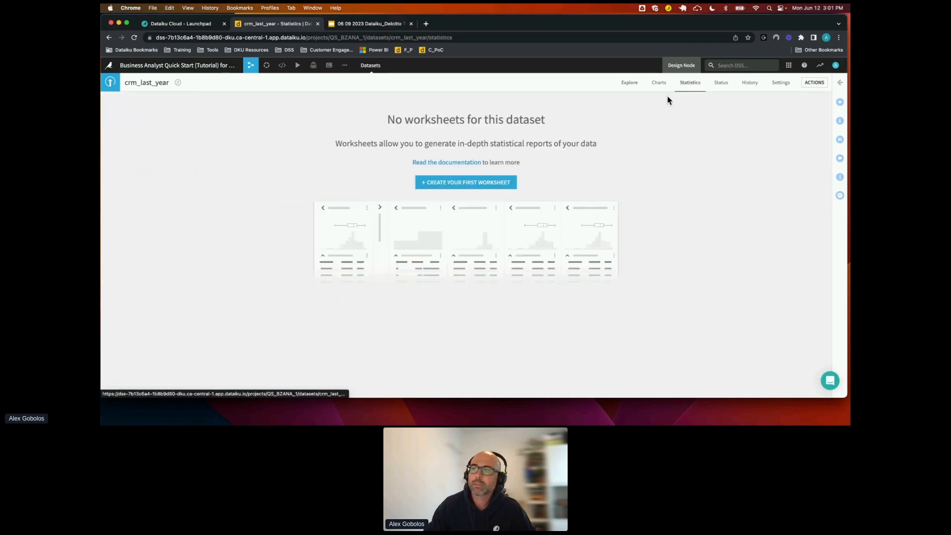
left_click(465, 184)
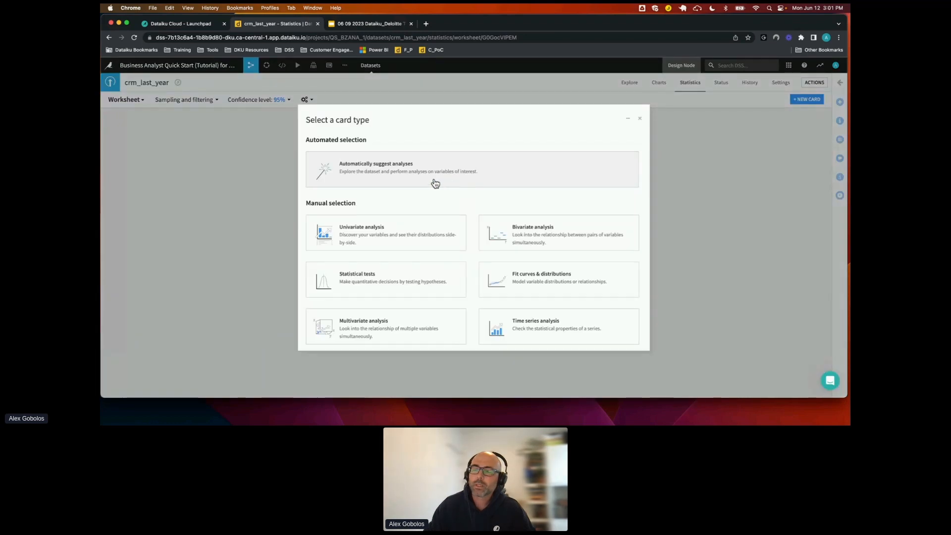
left_click(394, 172)
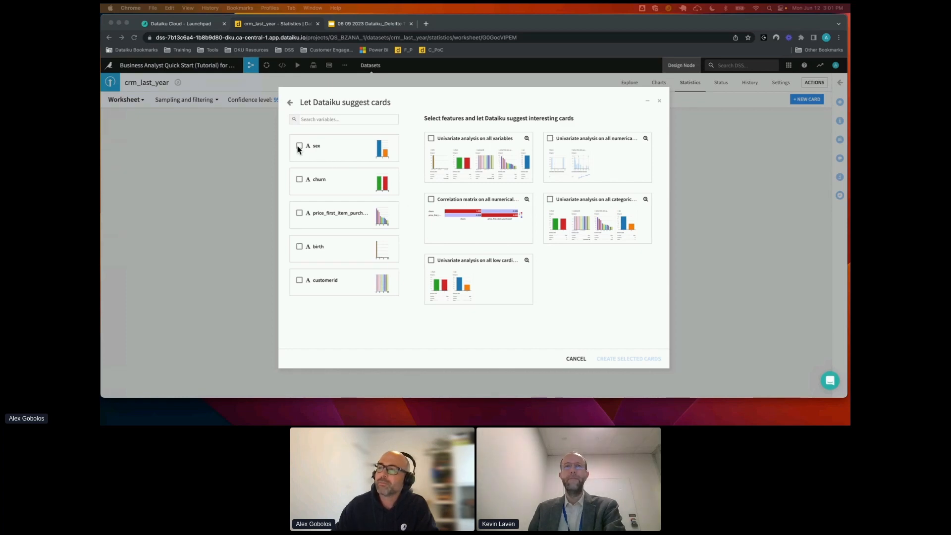
left_click(299, 181)
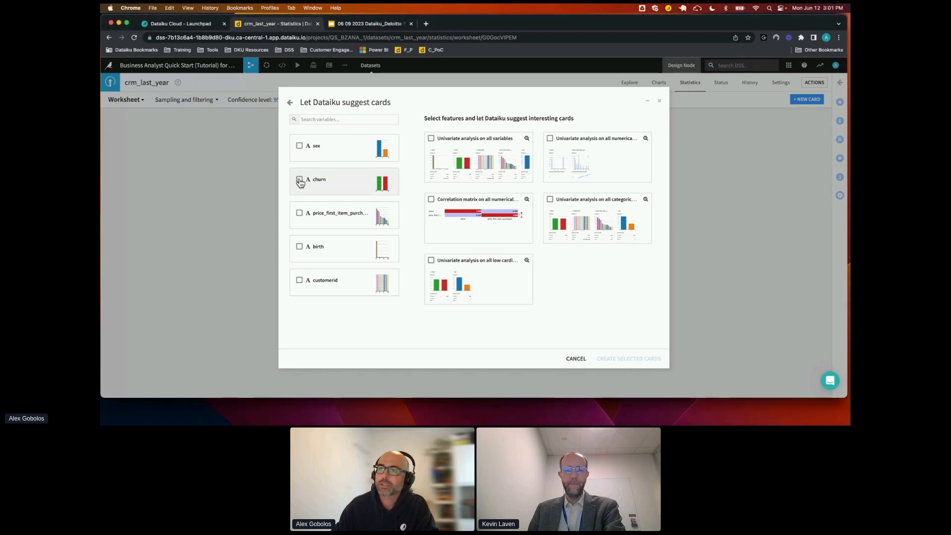
mouse_move(361, 229)
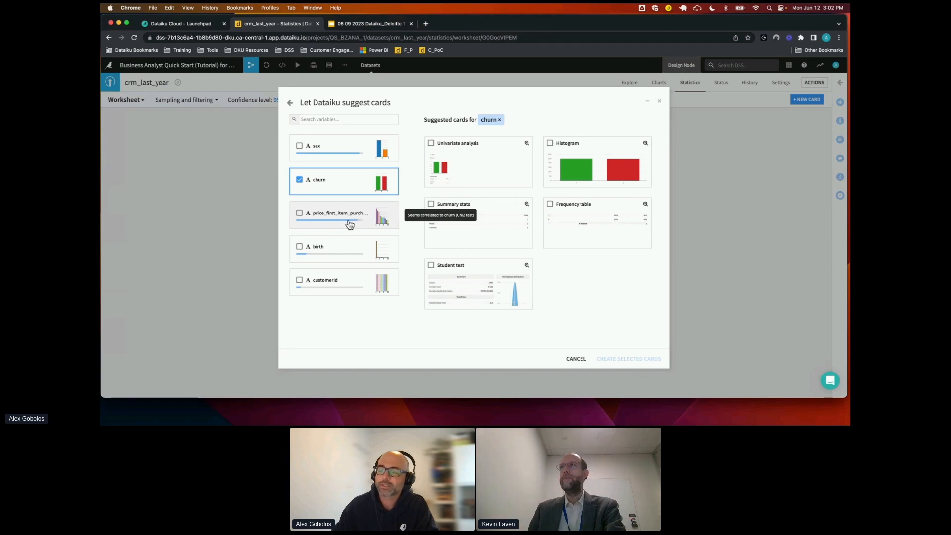
mouse_move(334, 153)
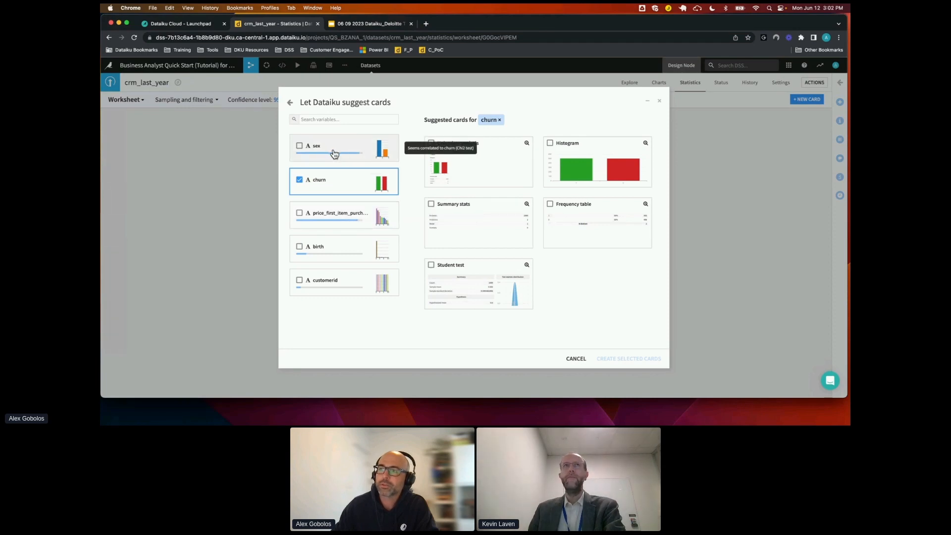
left_click(299, 216)
left_click(299, 146)
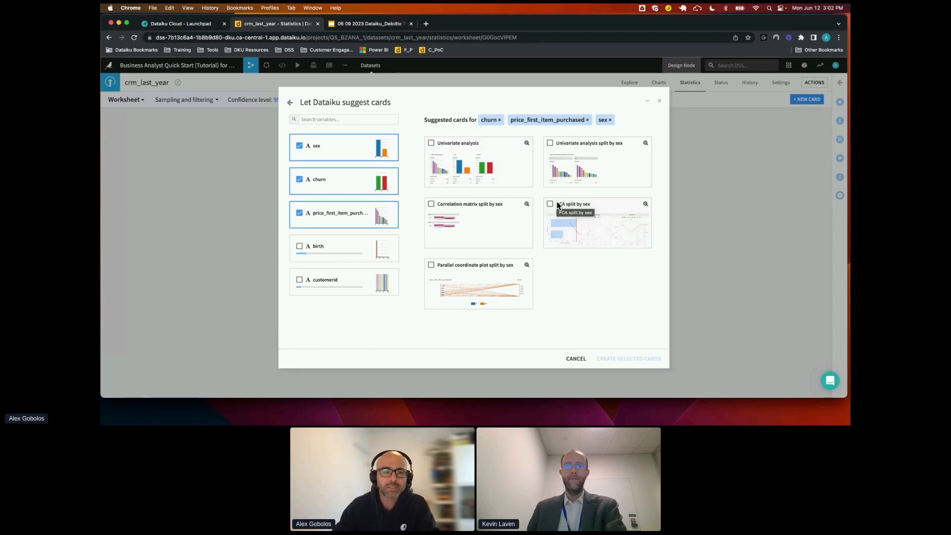
Add the suggested Univariate analysis and Correlation matrix split by sex cards to the worksheet
left_click(431, 144)
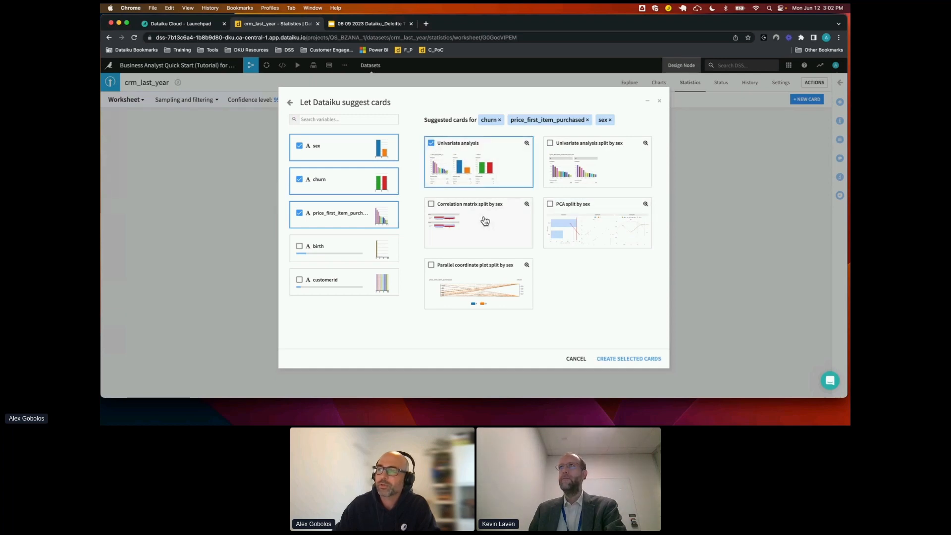
left_click(435, 212)
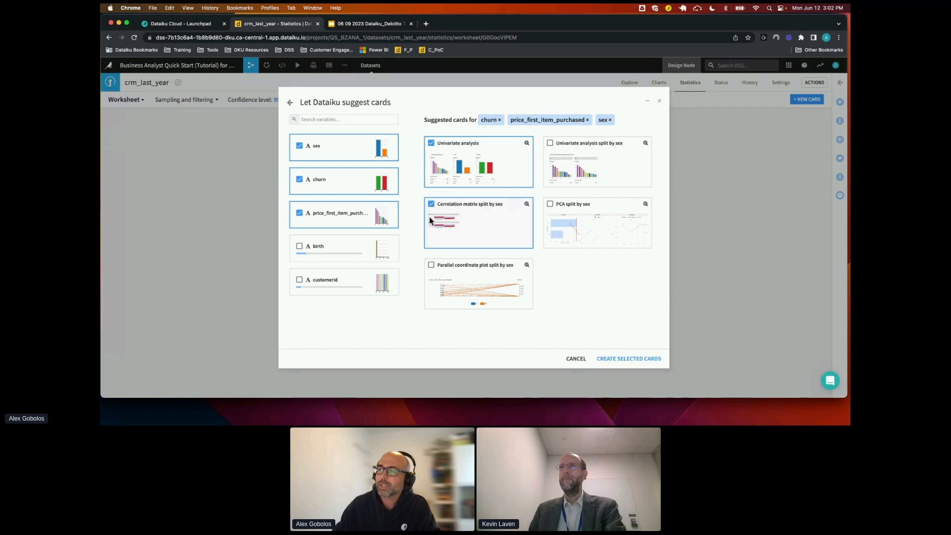
left_click(627, 360)
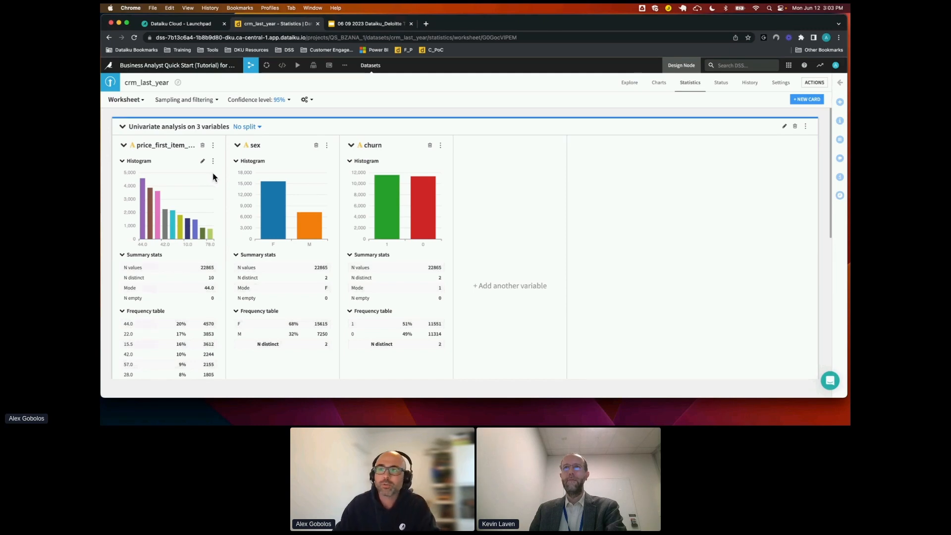
Treat price_first_item_purchased as a continuous variable in the univariate analysis card and examine its histogram
left_click(213, 145)
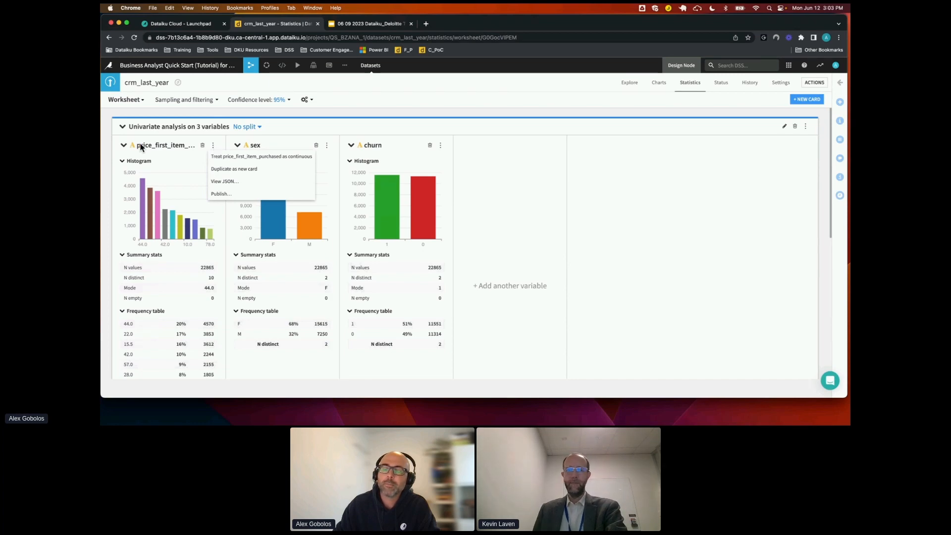
left_click(233, 158)
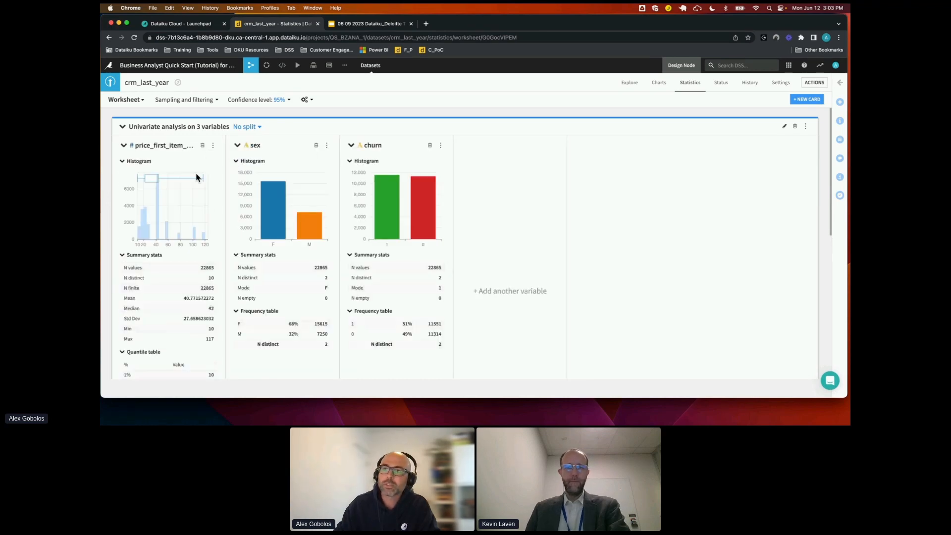
mouse_move(140, 233)
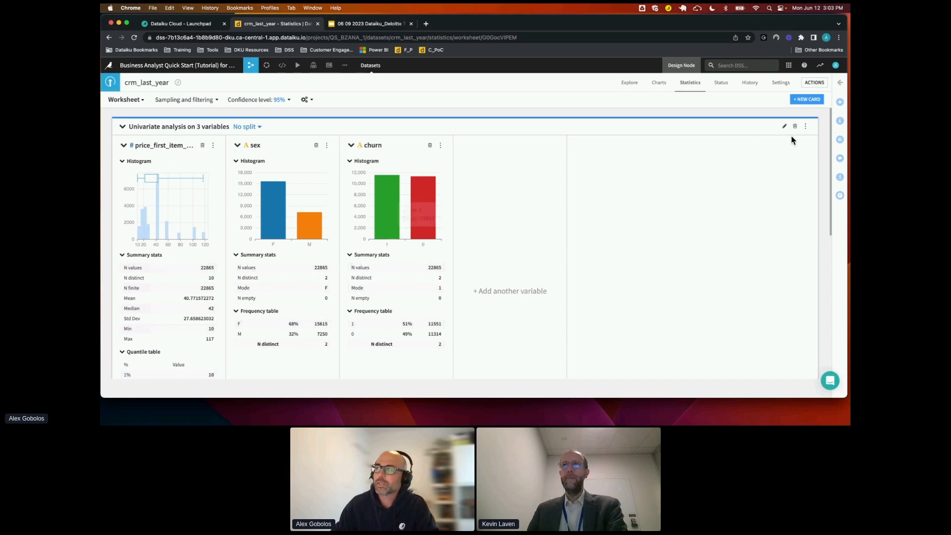
Return to exploring the crm_last_year data, and switch to the Google Slides presentation to show the "Transform and Clean" slide
left_click(806, 126)
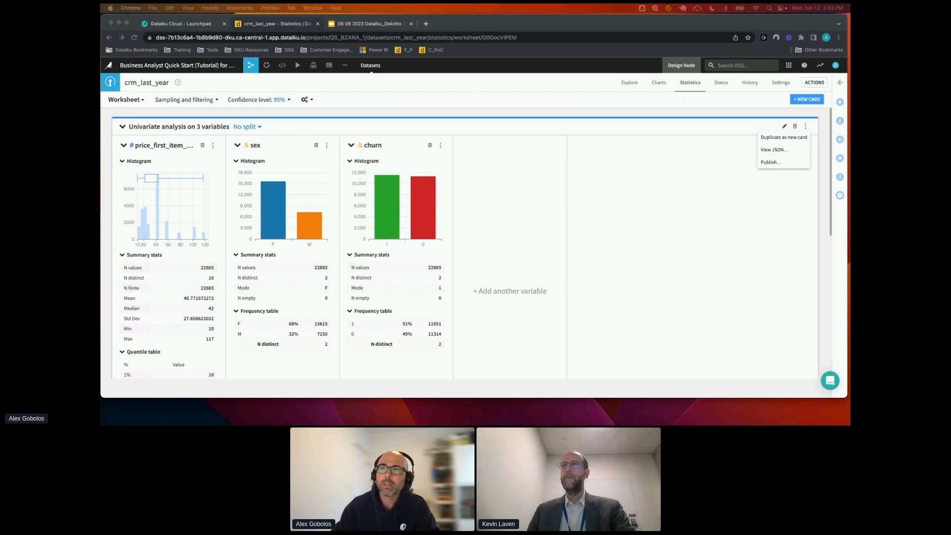
left_click(632, 85)
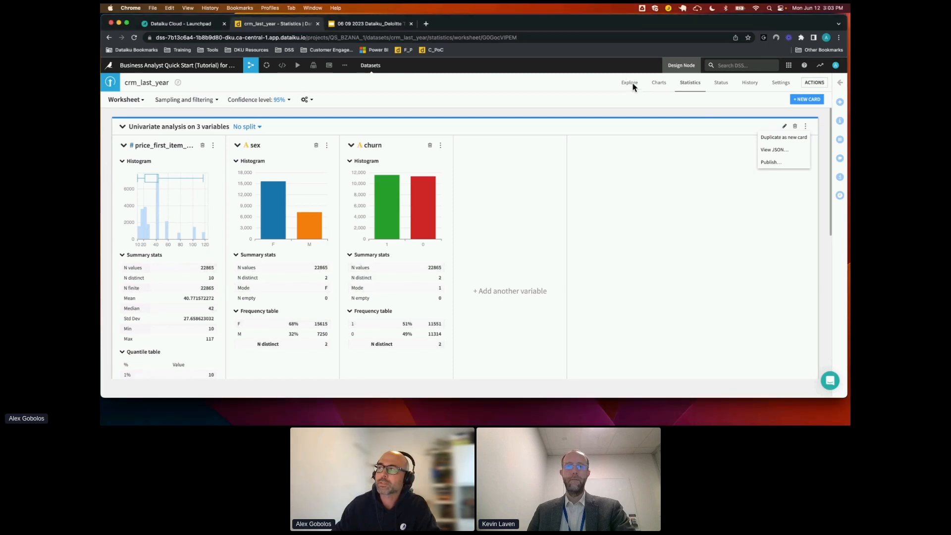
left_click(634, 87)
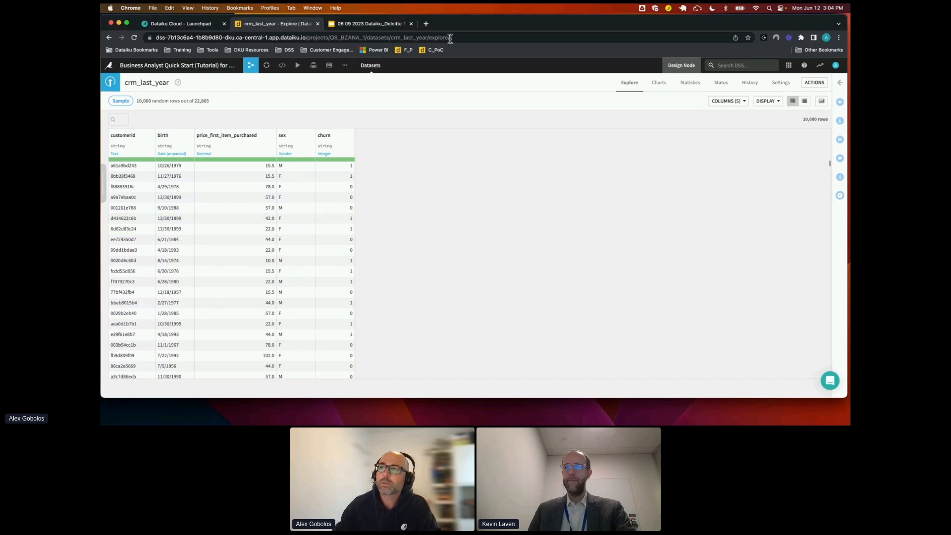
left_click(385, 25)
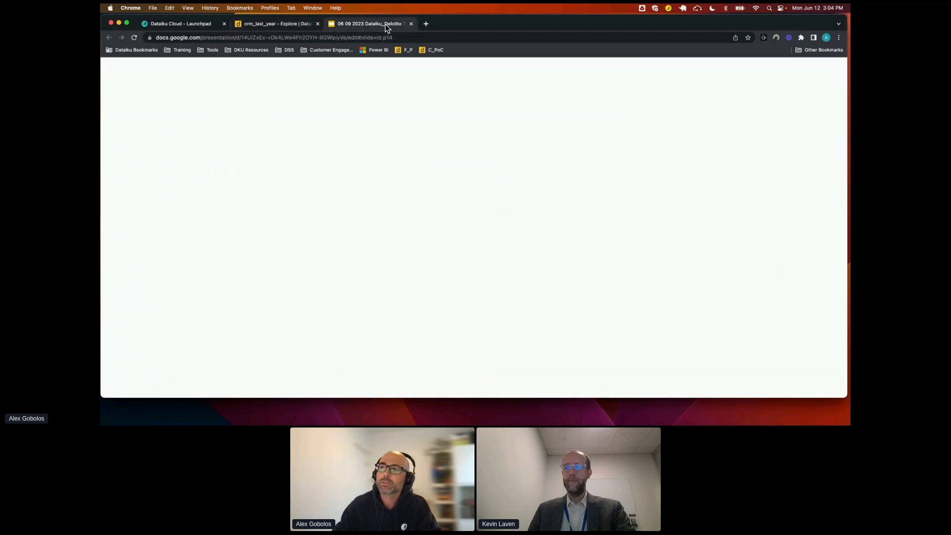
key("Right")
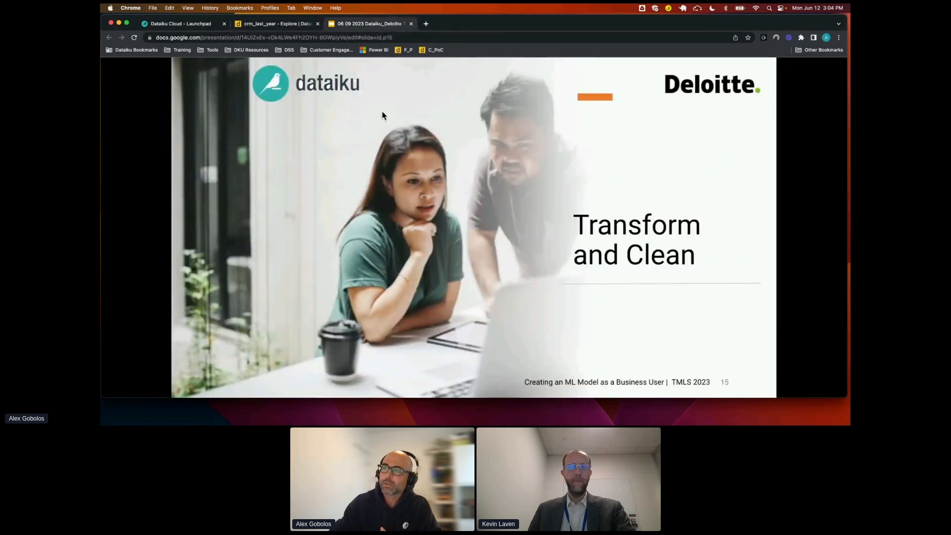
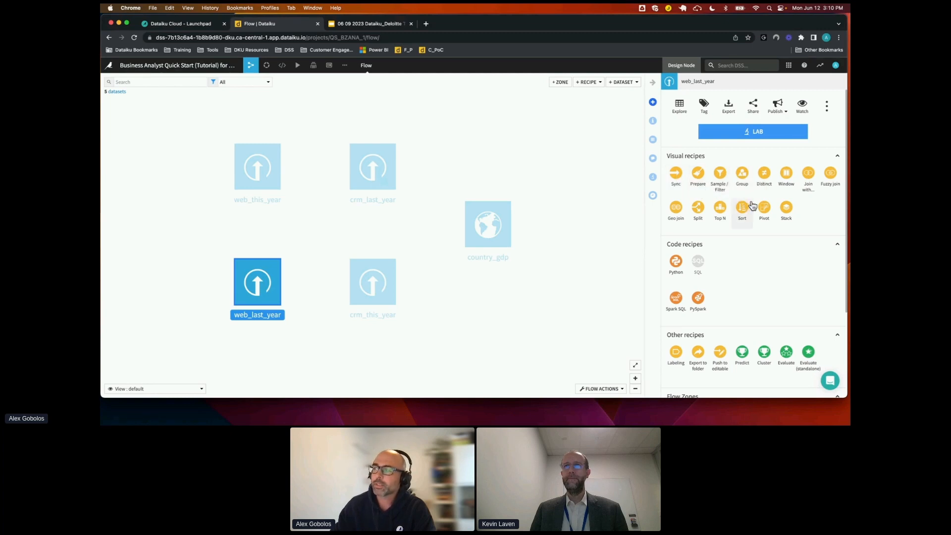
Create a Join recipe combining web_last_year with crm_last_year, with the output dataset named training_data
left_click(809, 174)
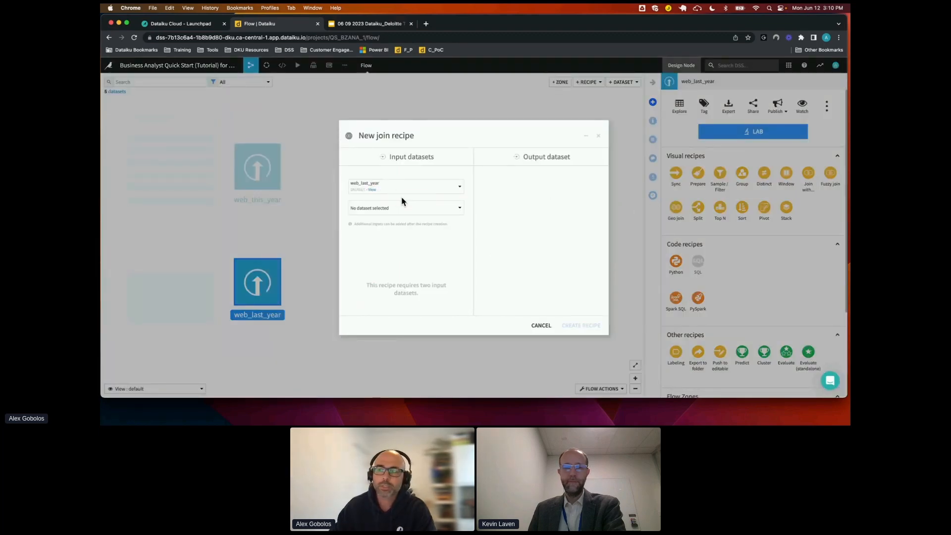
left_click(408, 208)
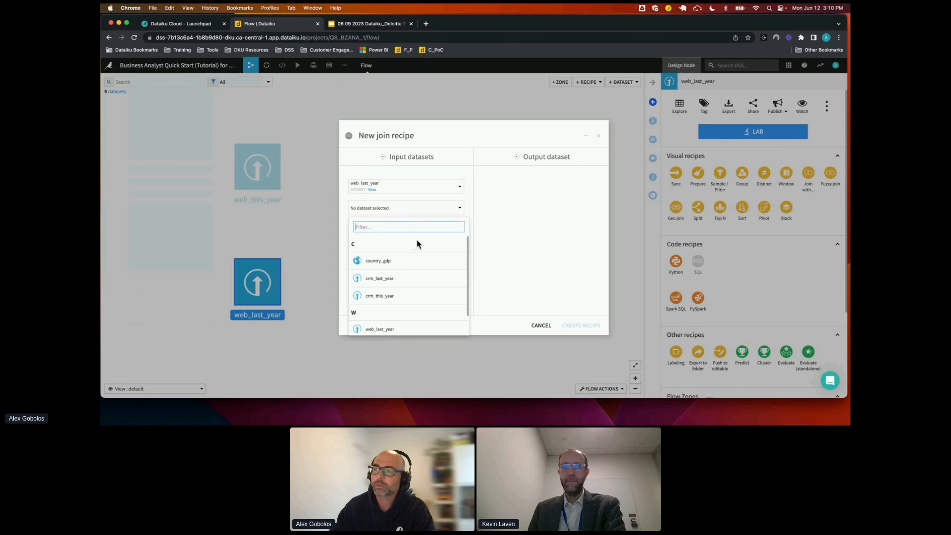
left_click(378, 279)
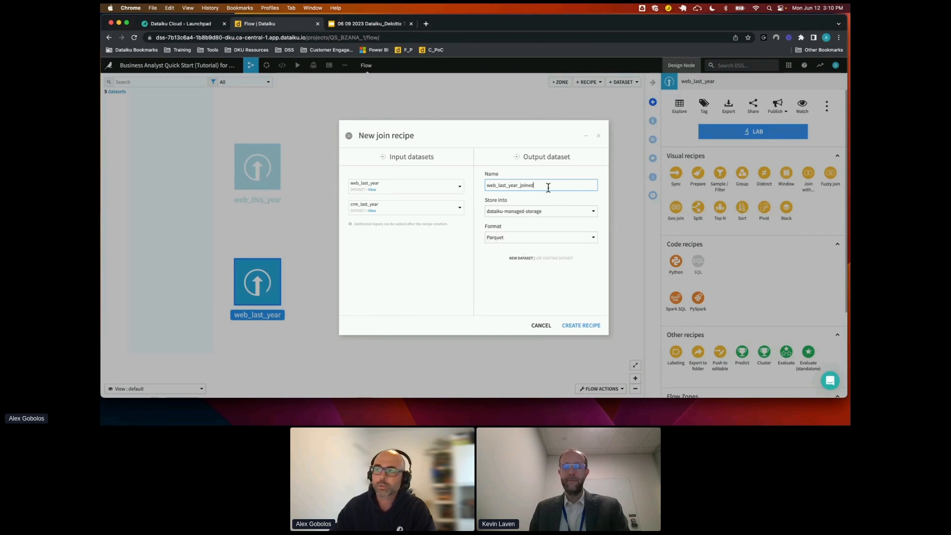
double_click(511, 185)
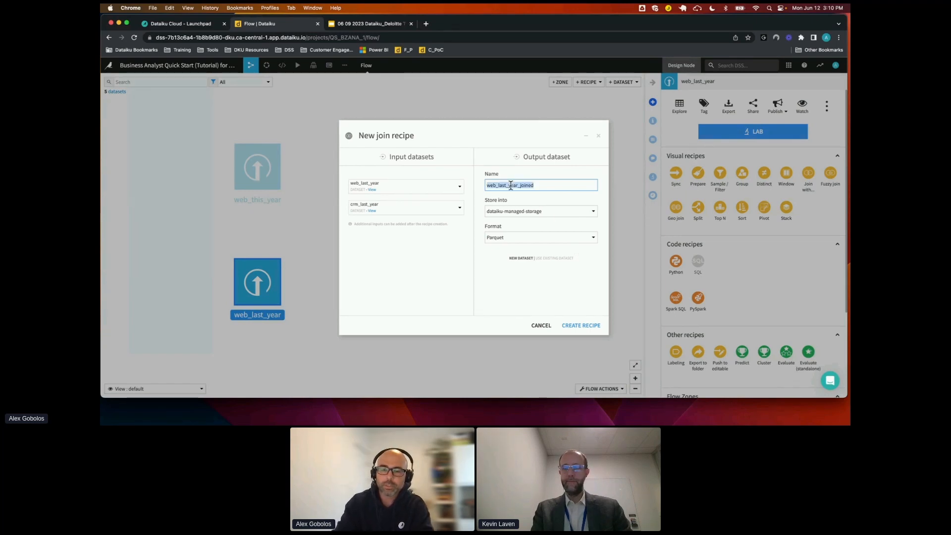
type("tr")
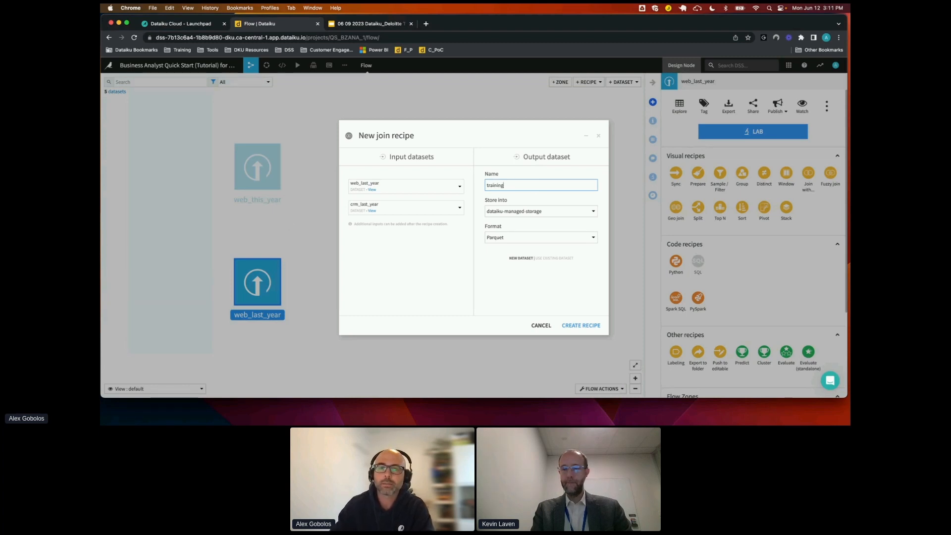
type("aining")
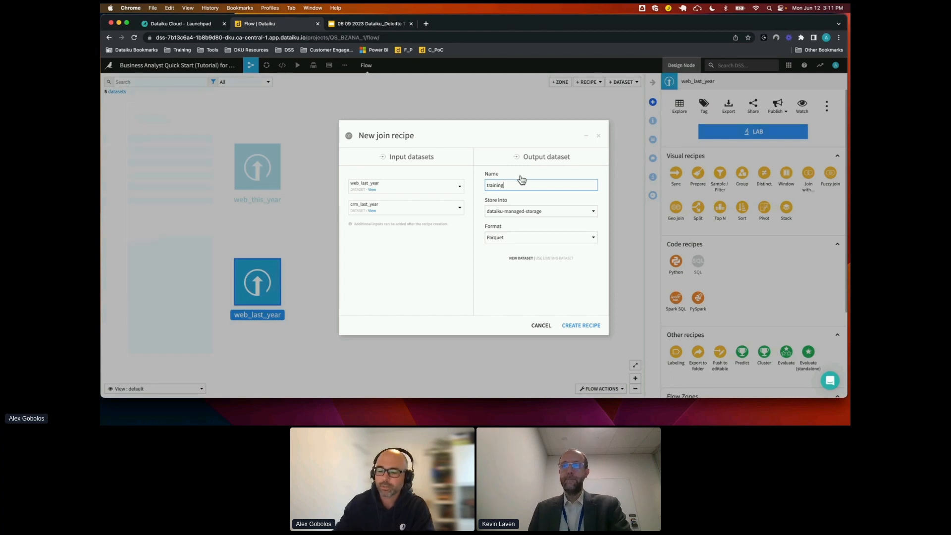
type("_data")
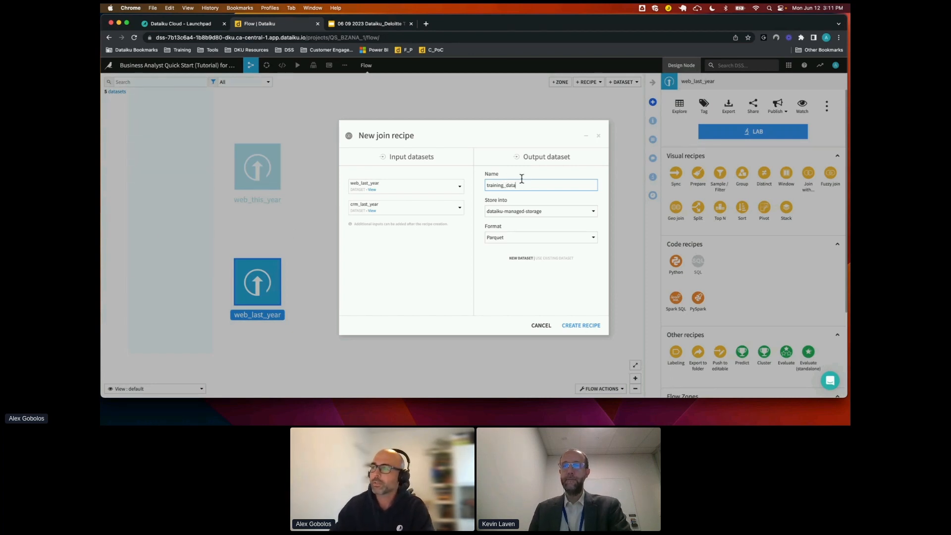
left_click(582, 327)
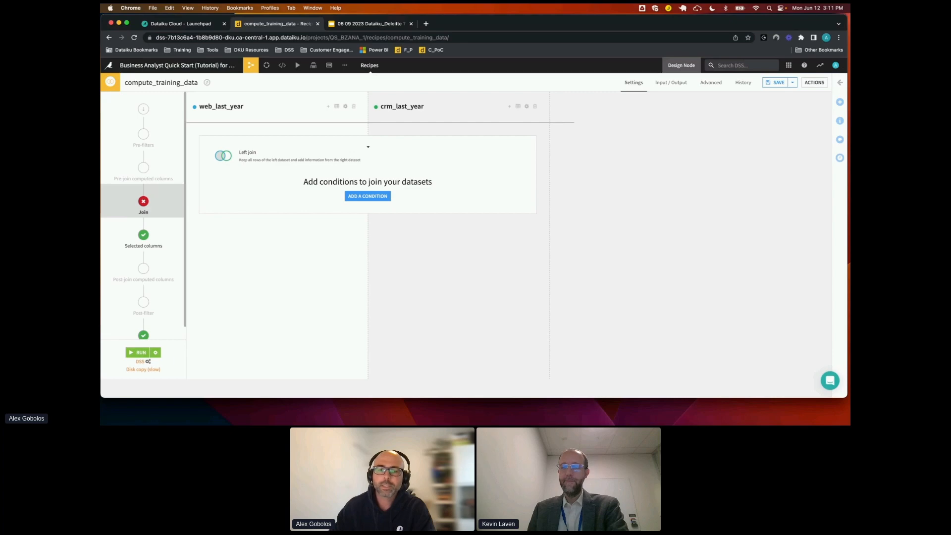
Make it an inner join matching customer_id to customerid, and exclude crm_last_year's customerid from the selected columns
left_click(268, 161)
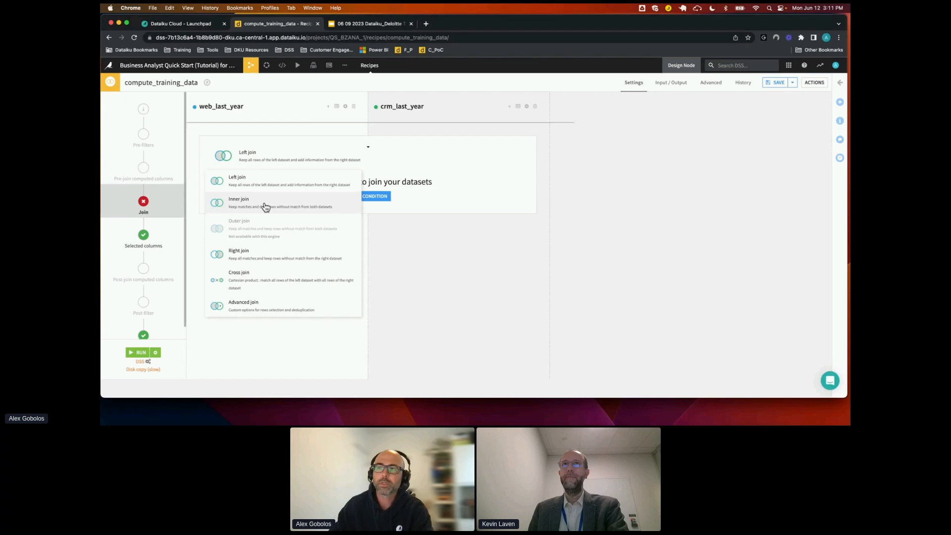
left_click(266, 207)
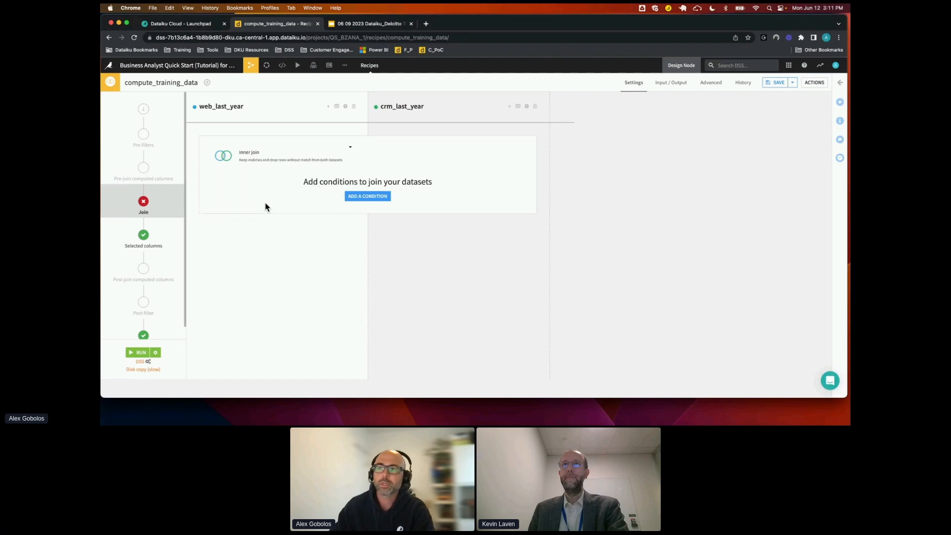
left_click(375, 197)
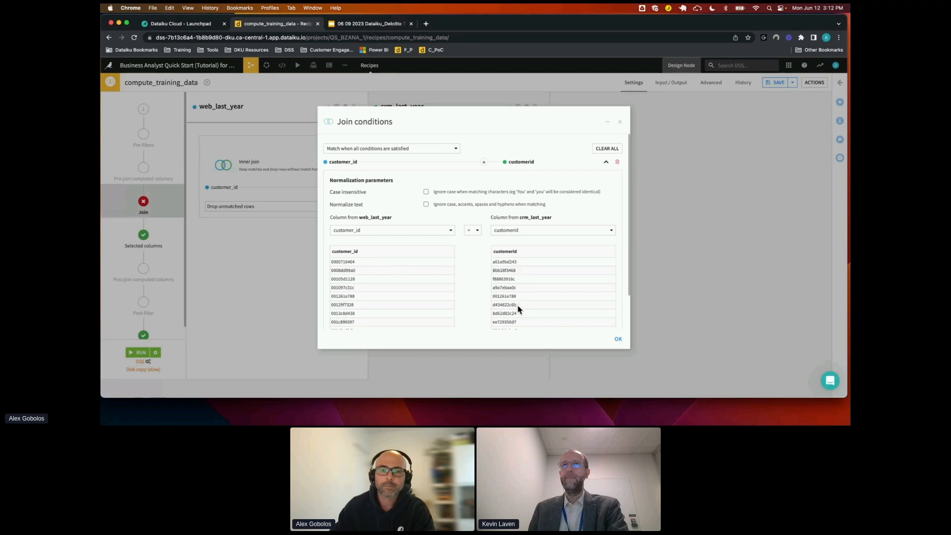
left_click(618, 339)
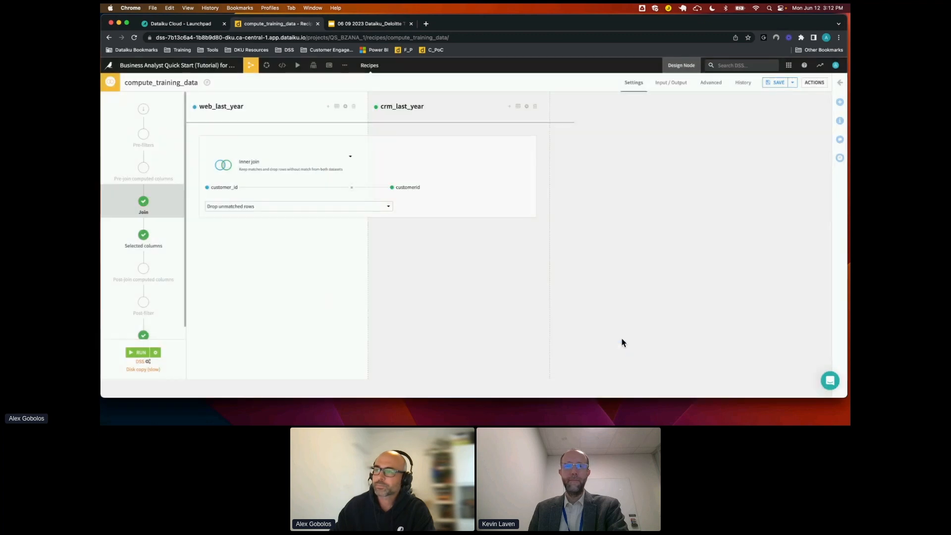
left_click(161, 241)
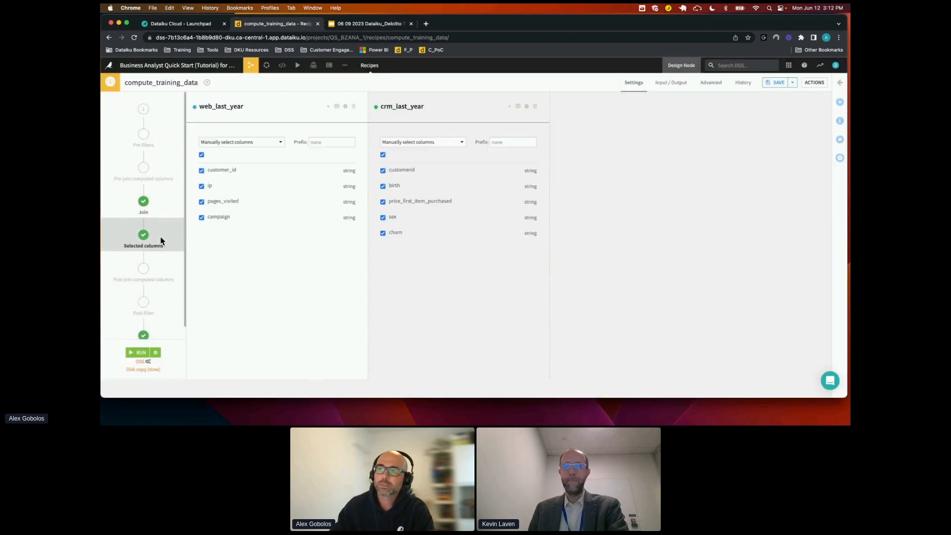
left_click(383, 171)
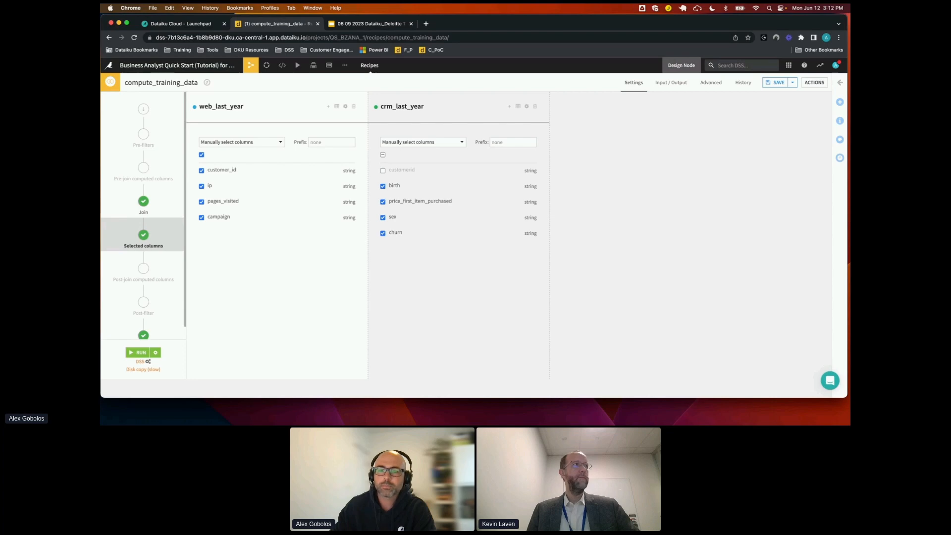
Review the join recipe's selectable and non-selectable engines, keeping DSS as the engine
left_click(149, 364)
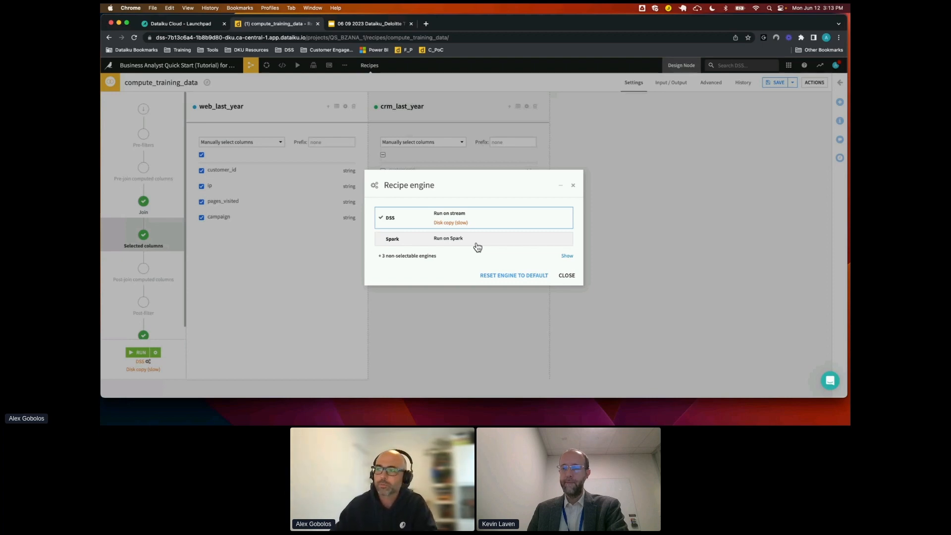
left_click(411, 256)
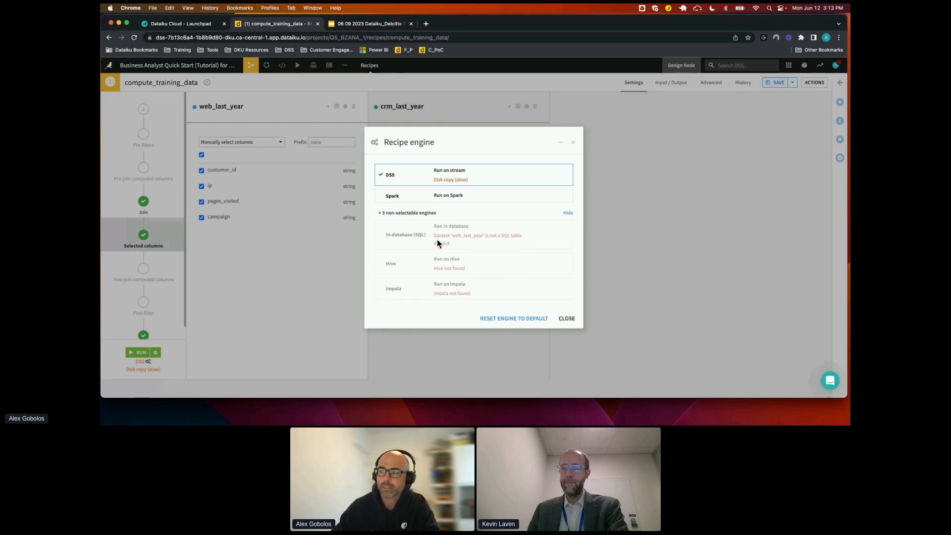
left_click(409, 176)
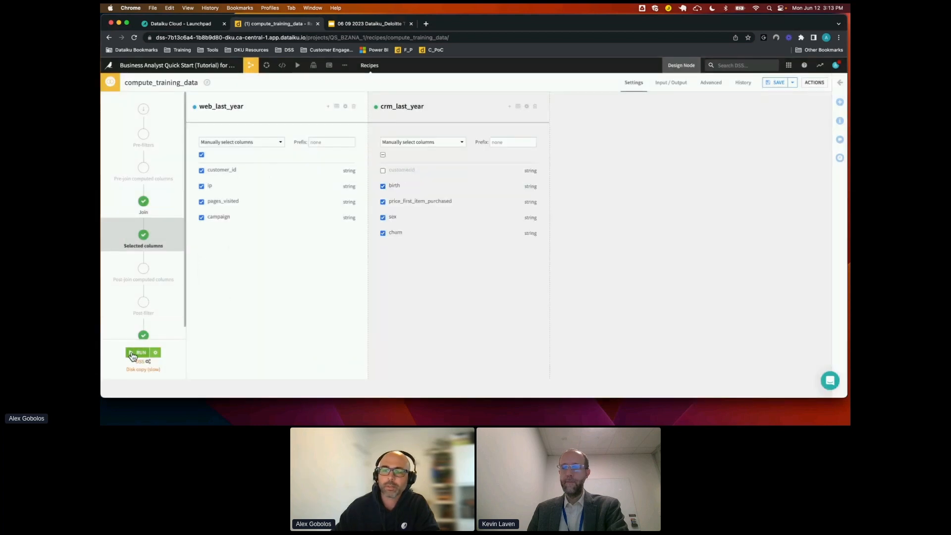
Run the join recipe and explore its output dataset training_data
left_click(139, 352)
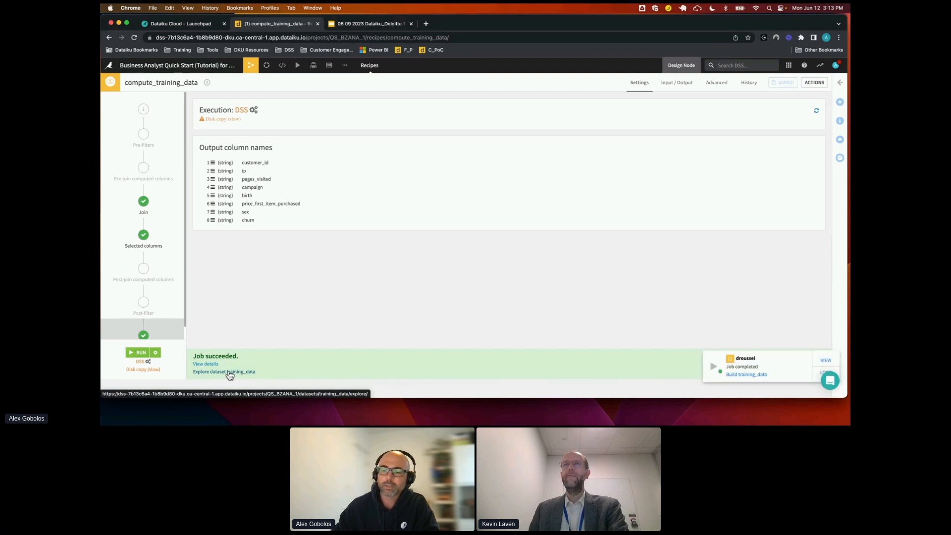
left_click(229, 372)
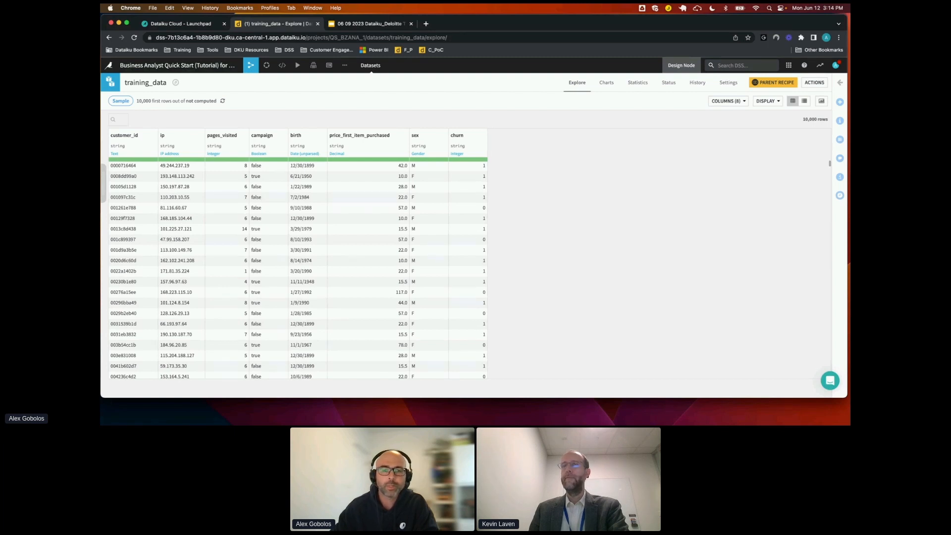
Create a Prepare recipe on training_data with the output dataset training_data_prepared
left_click(839, 102)
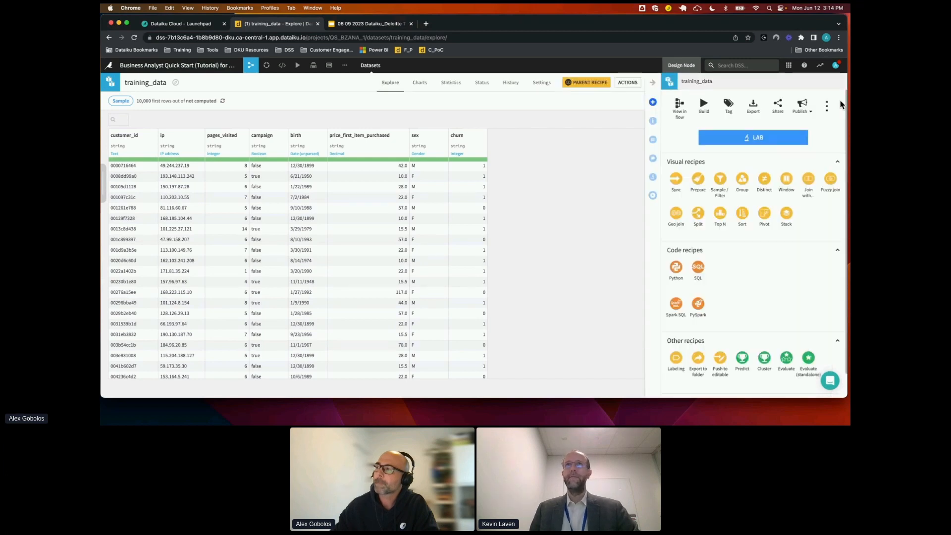
left_click(699, 179)
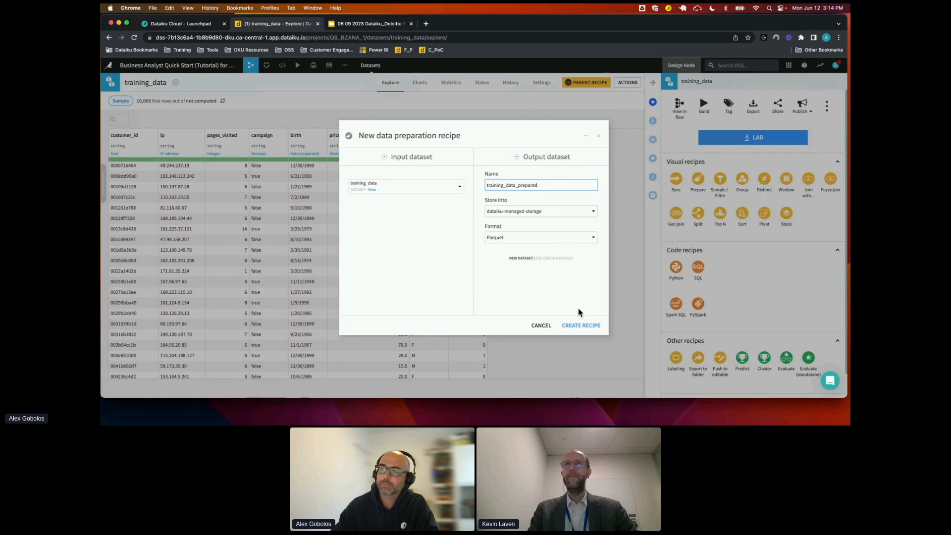
left_click(579, 326)
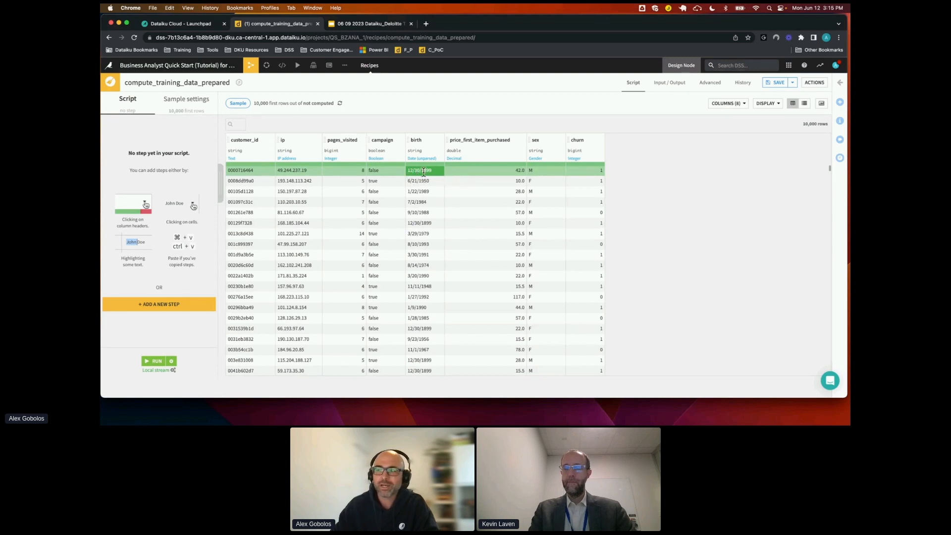
Parse the dates in the birth column using the MM/dd/yyyy format
left_click(443, 144)
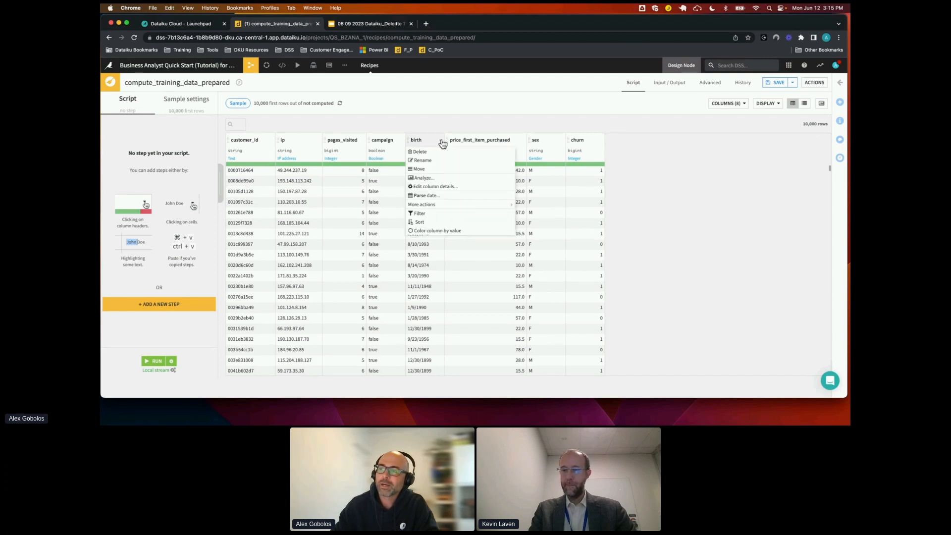
left_click(439, 196)
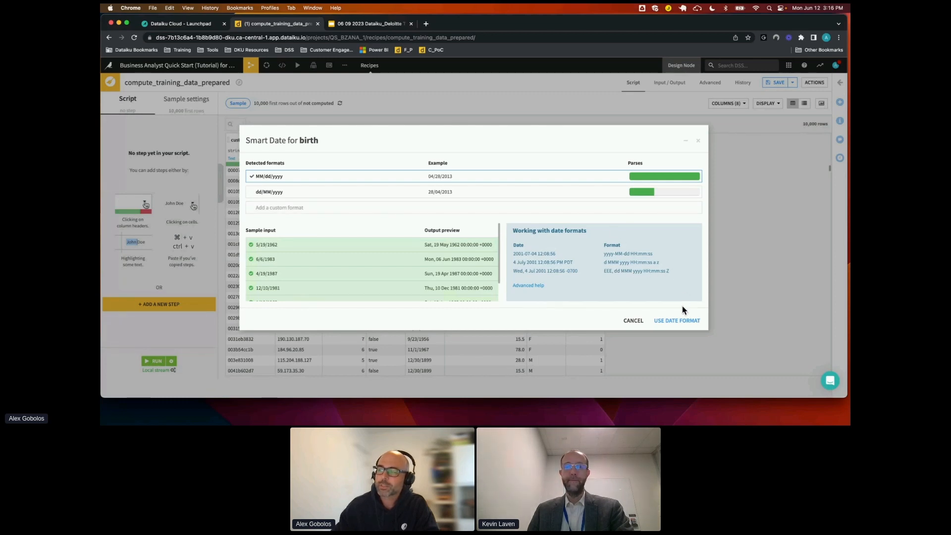
left_click(680, 321)
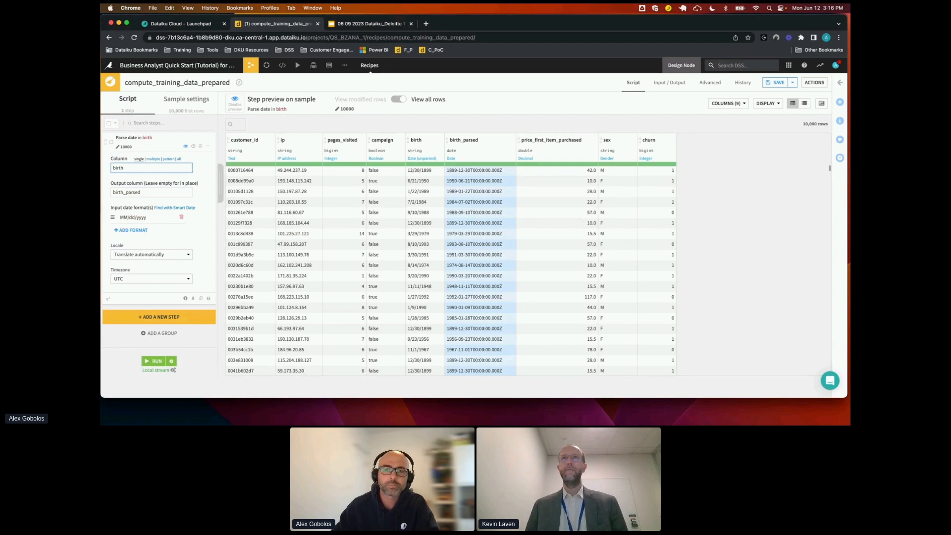
Compute the time from birth_parsed until now in years, with the output column named age
left_click(514, 144)
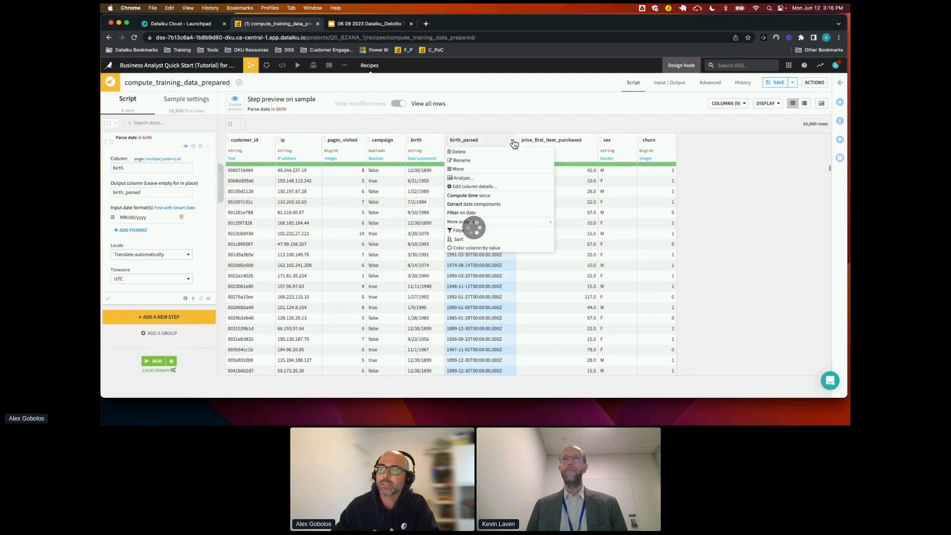
left_click(514, 143)
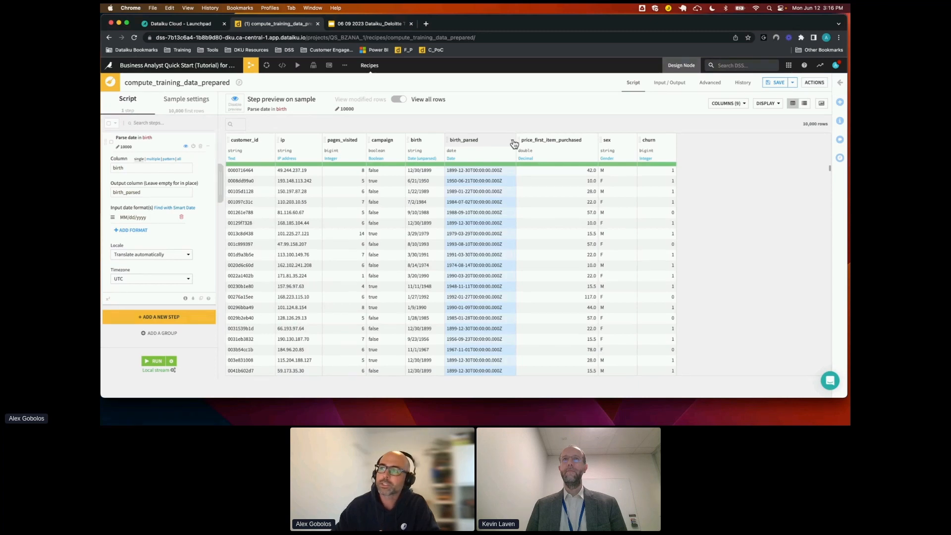
left_click(513, 141)
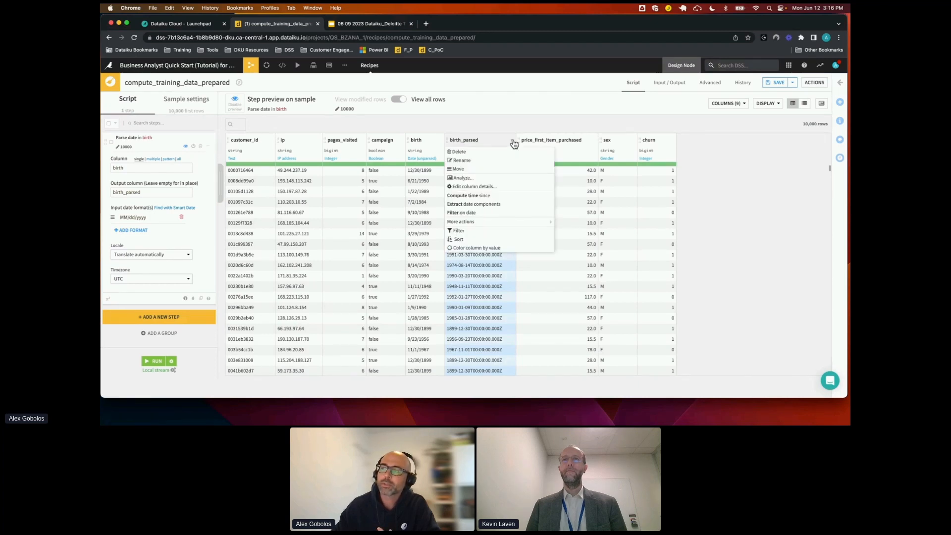
left_click(502, 198)
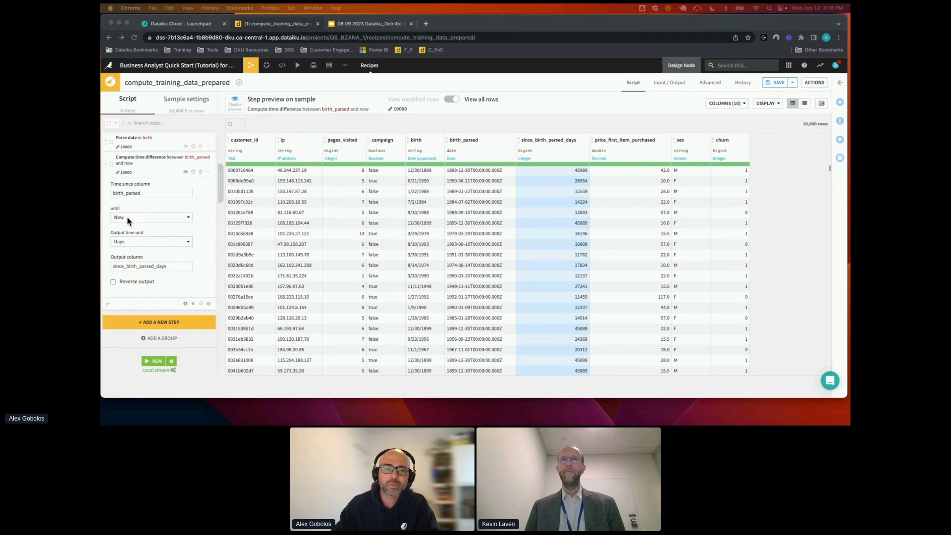
left_click(152, 243)
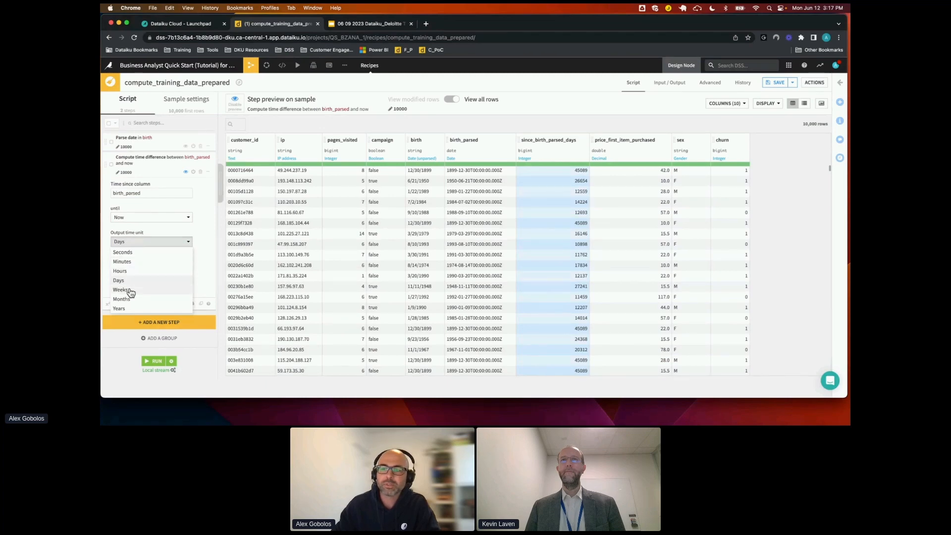
left_click(124, 309)
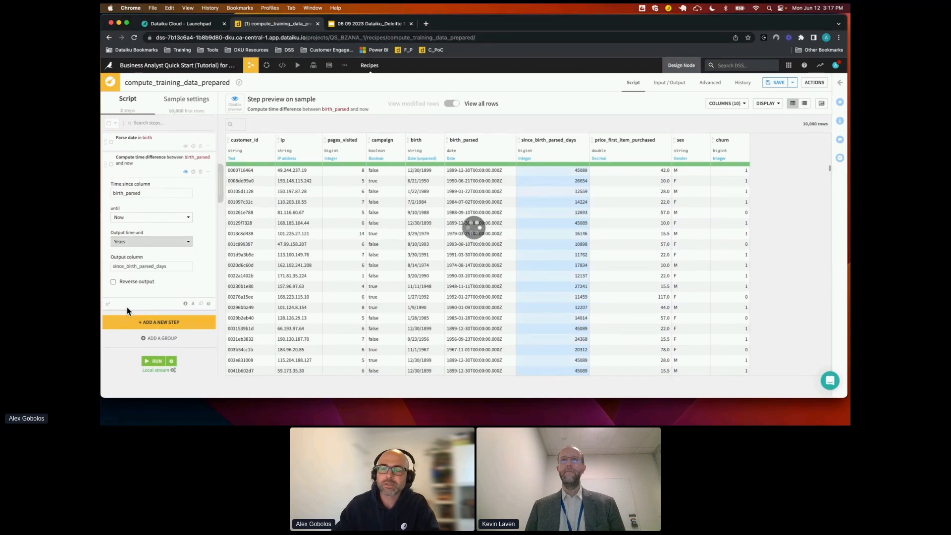
double_click(171, 267)
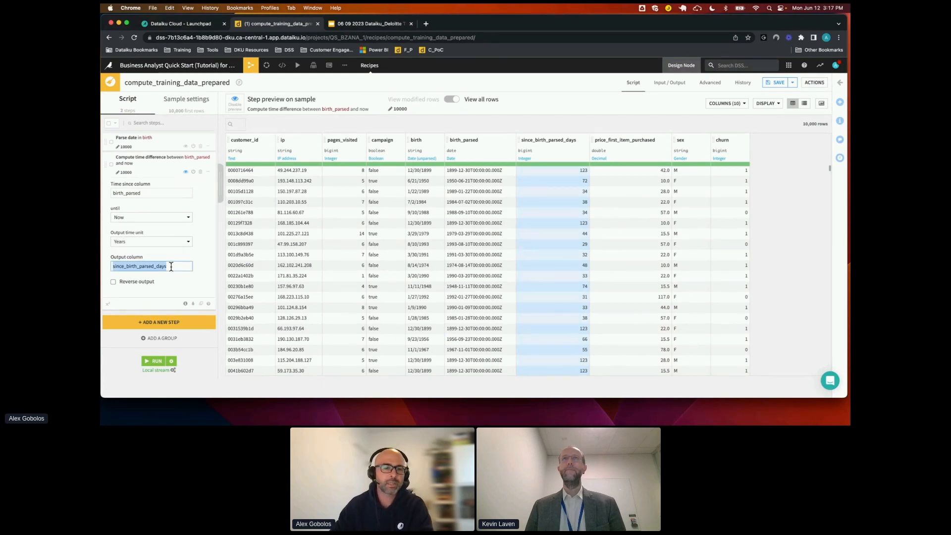
type("age")
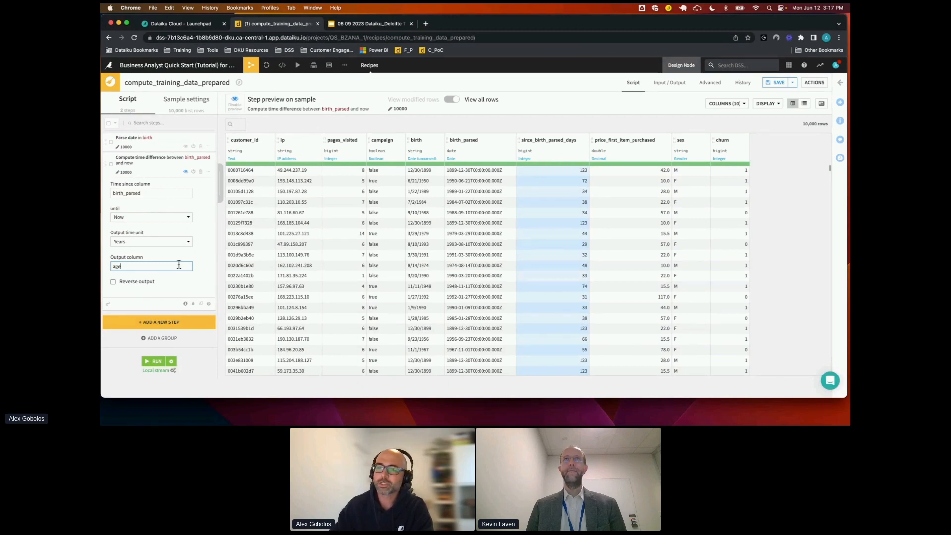
left_click(204, 256)
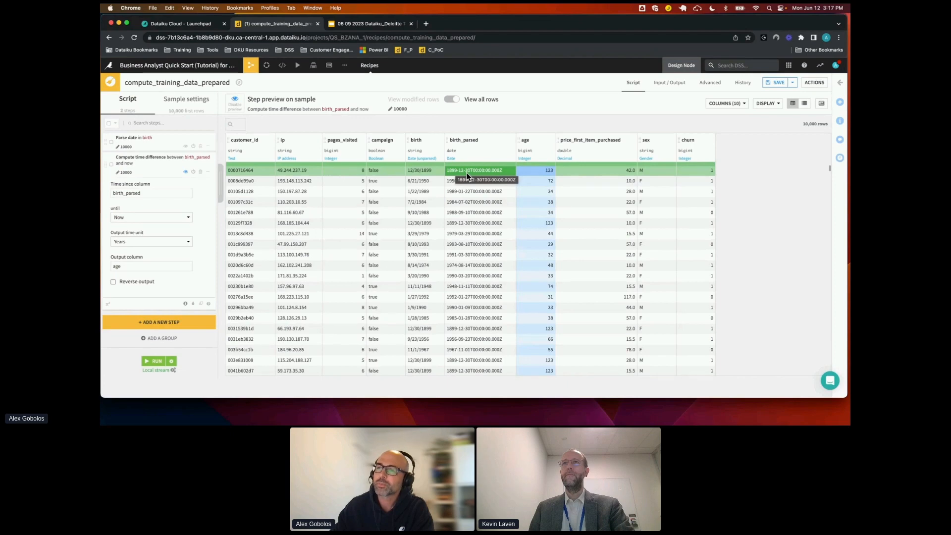
Analyze the age column, clear its outlier values outside 1.5 IQR (19 - 104.5), and open the resulting script step's settings
left_click(552, 142)
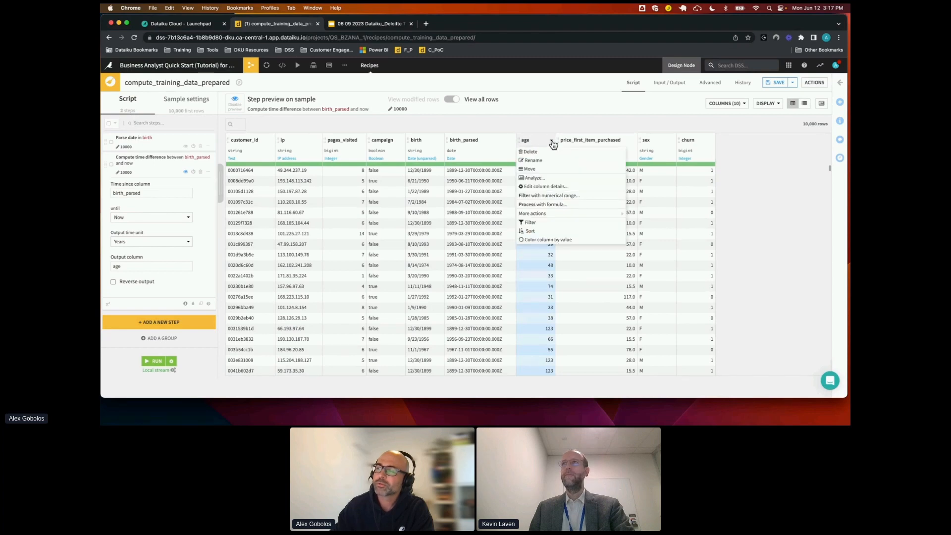
left_click(539, 178)
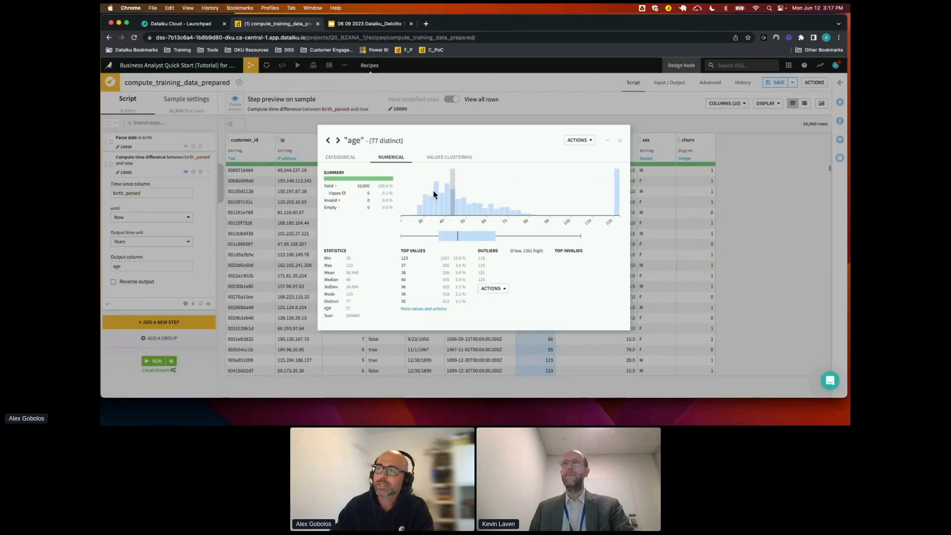
left_click(504, 294)
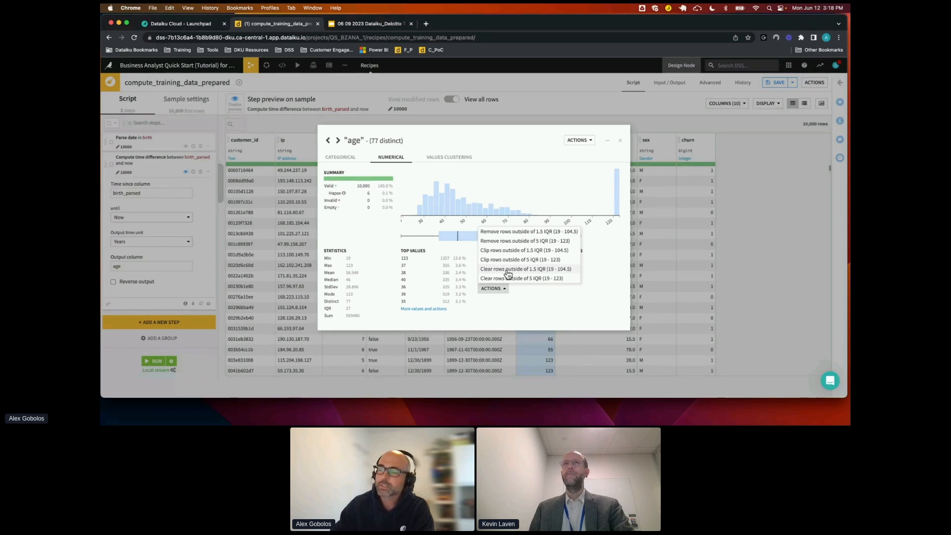
left_click(548, 274)
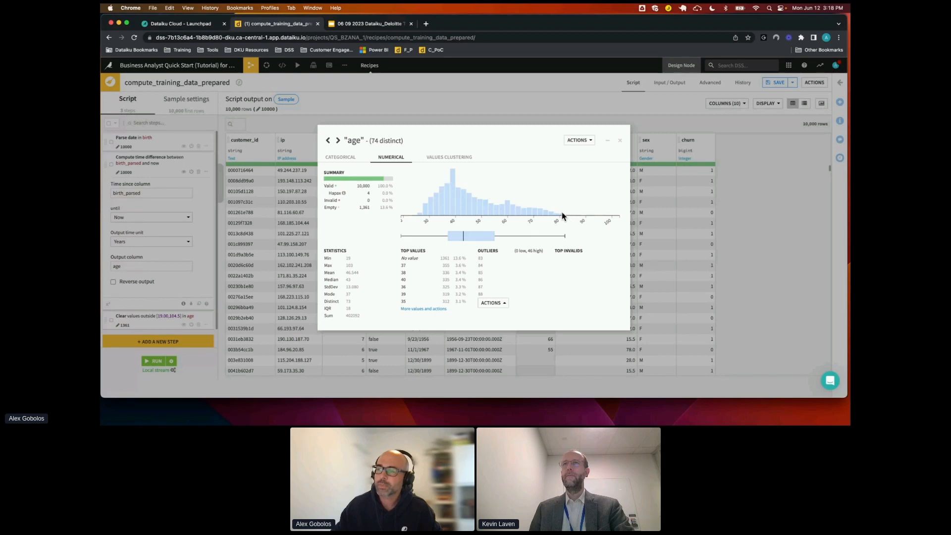
left_click(622, 143)
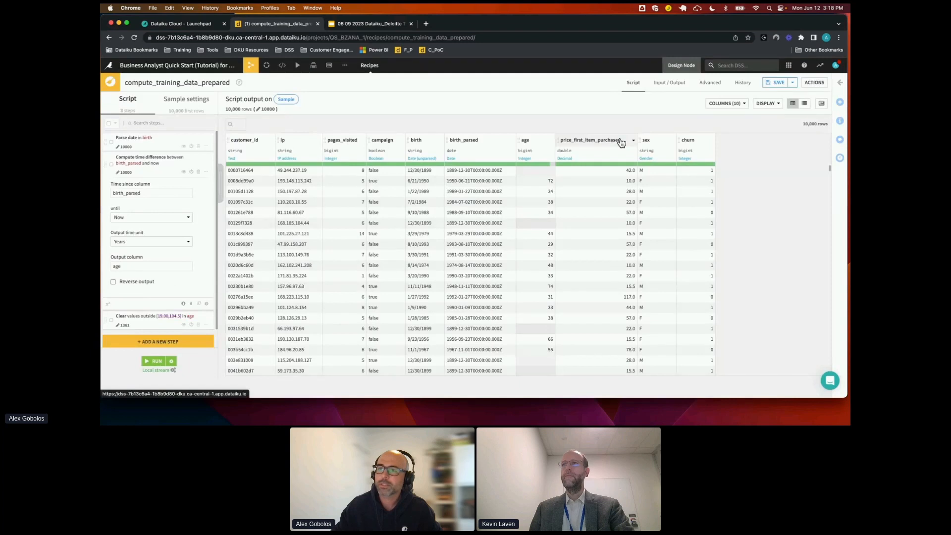
left_click(149, 329)
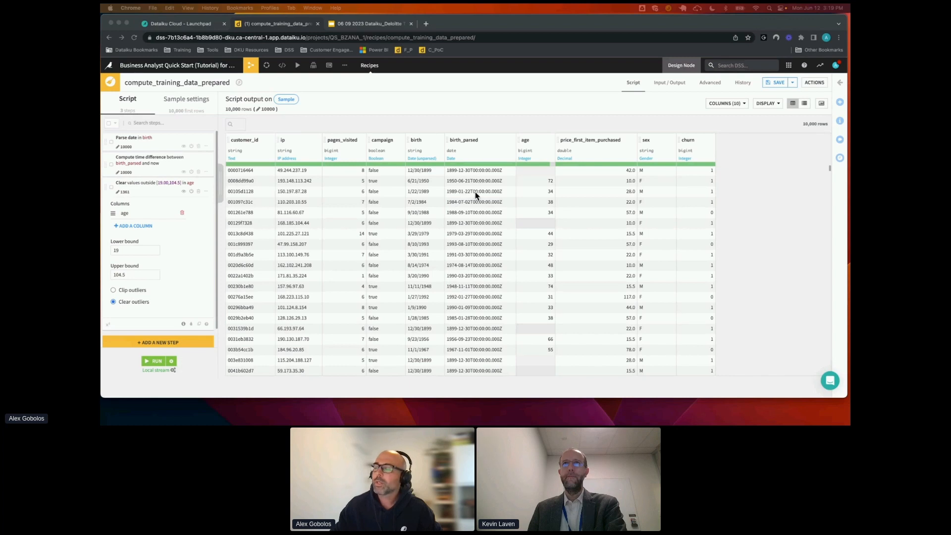
Delete the birth and birth_parsed columns
left_click(441, 140)
left_click(442, 142)
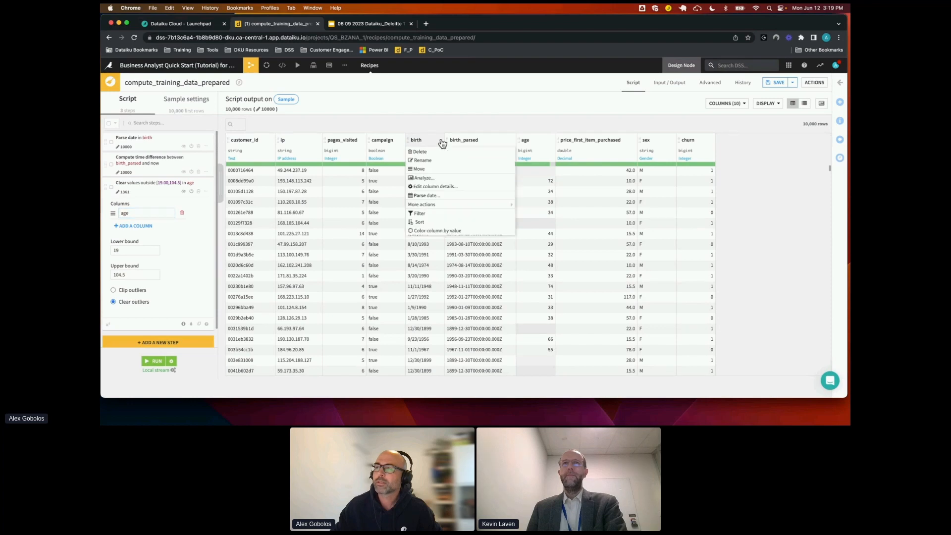
left_click(432, 156)
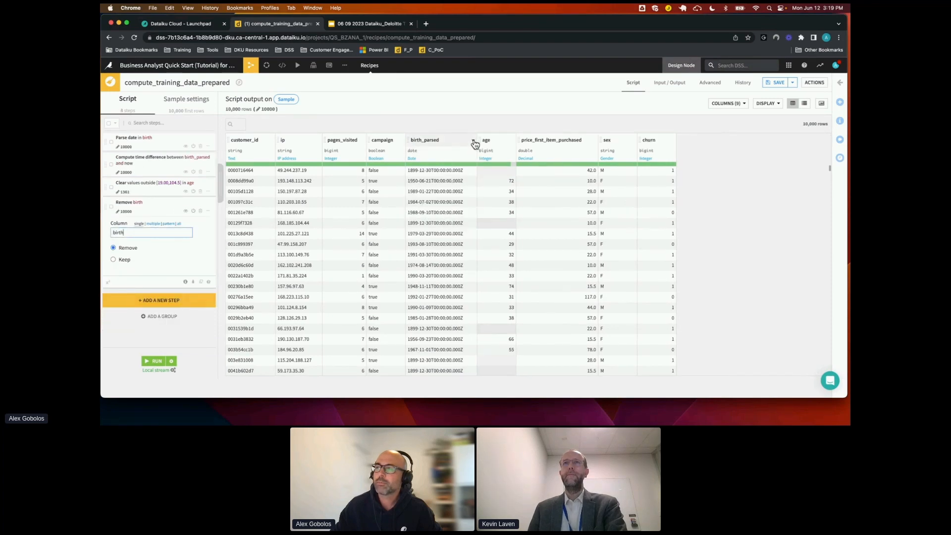
left_click(473, 142)
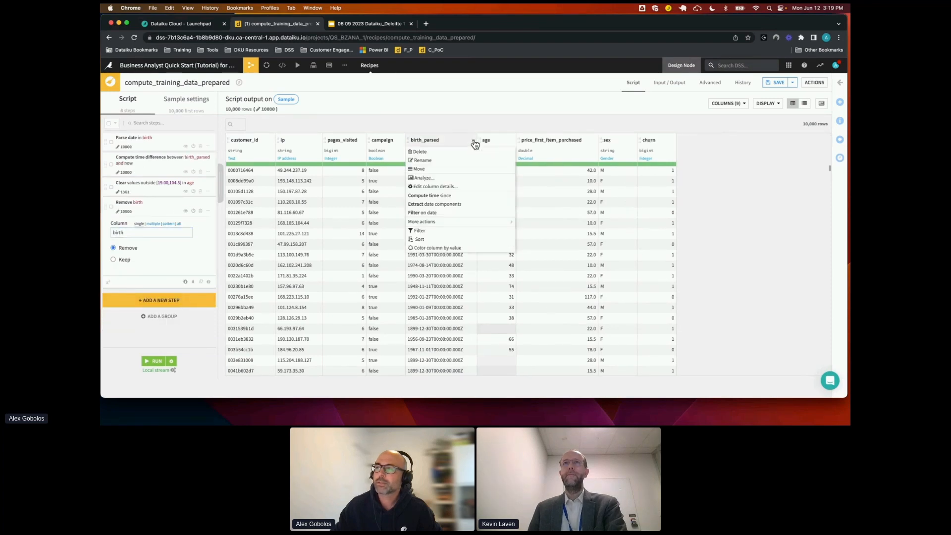
left_click(429, 155)
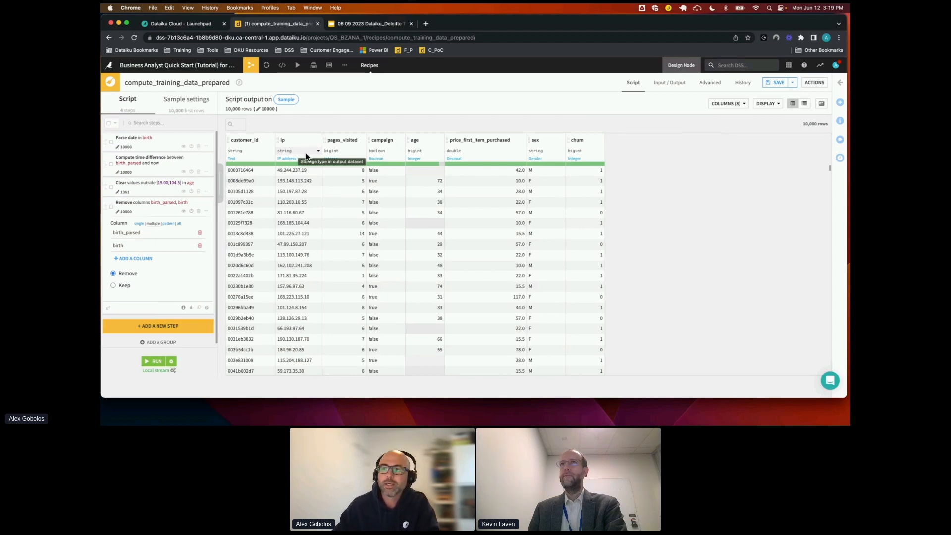
Add a Resolve GeoIP step on the ip column
left_click(302, 173)
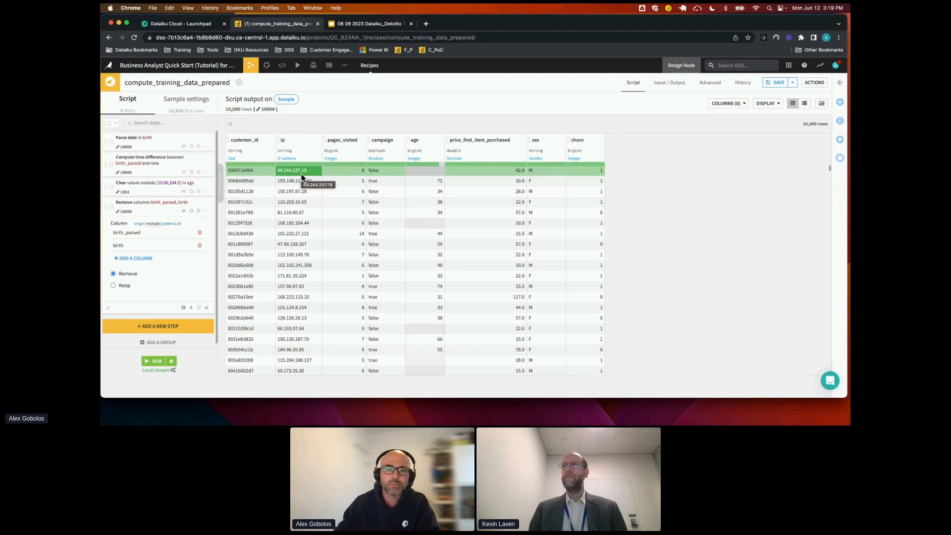
left_click(319, 143)
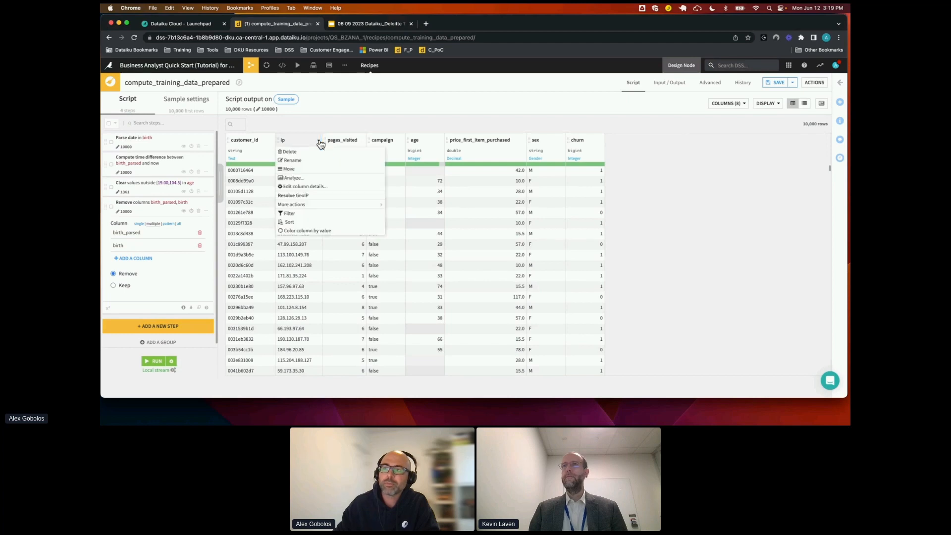
left_click(304, 196)
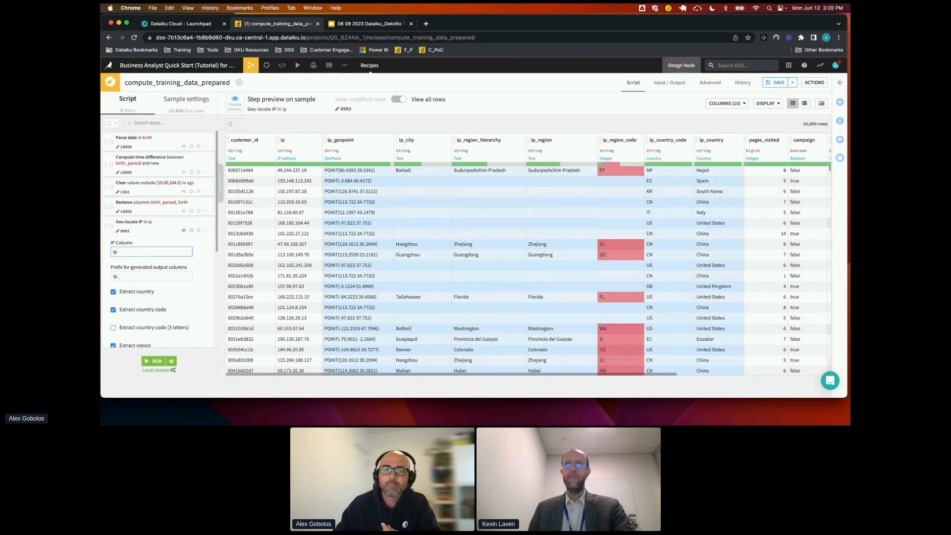
Clear the geo-location output prefix, turn off extraction of country code, region and city, and turn on continent code extraction
left_click(149, 276)
key("BackSpace")
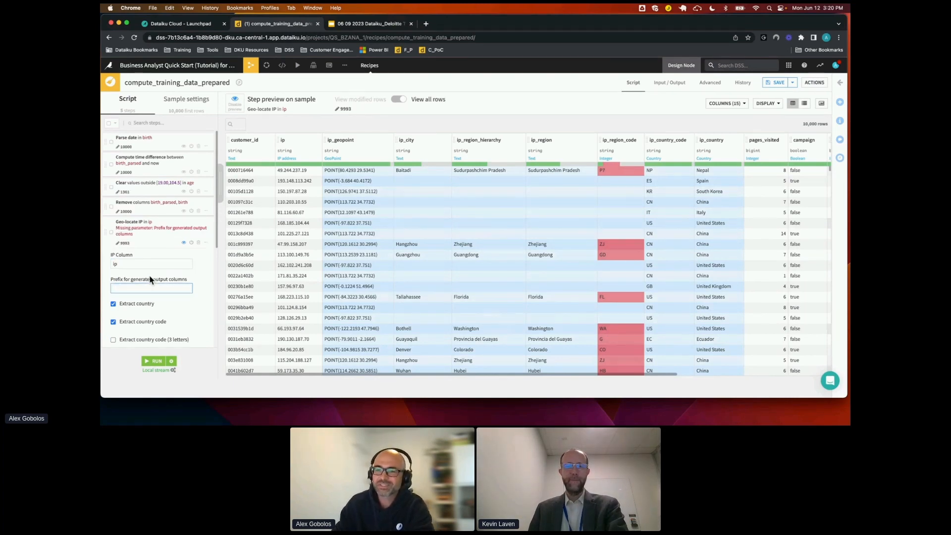
scroll(170, 290, "down", 3)
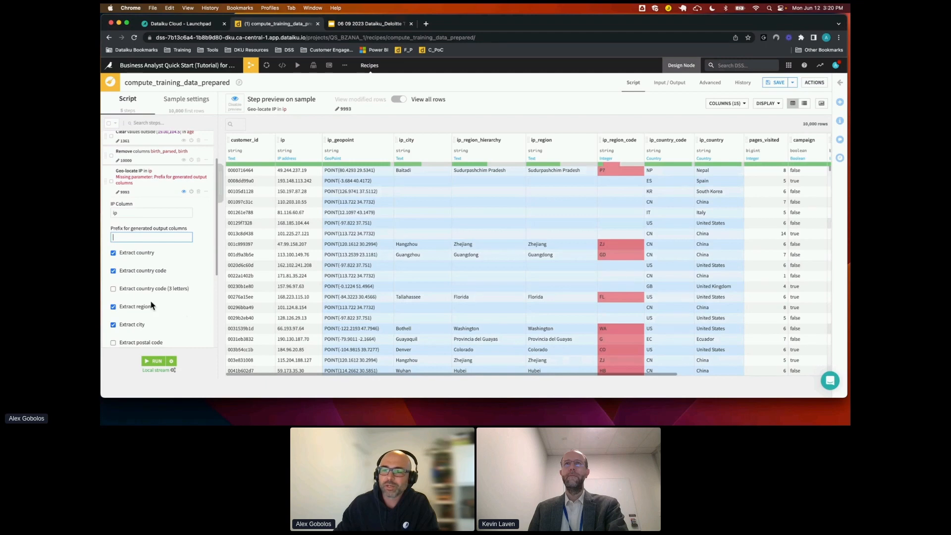
left_click(114, 271)
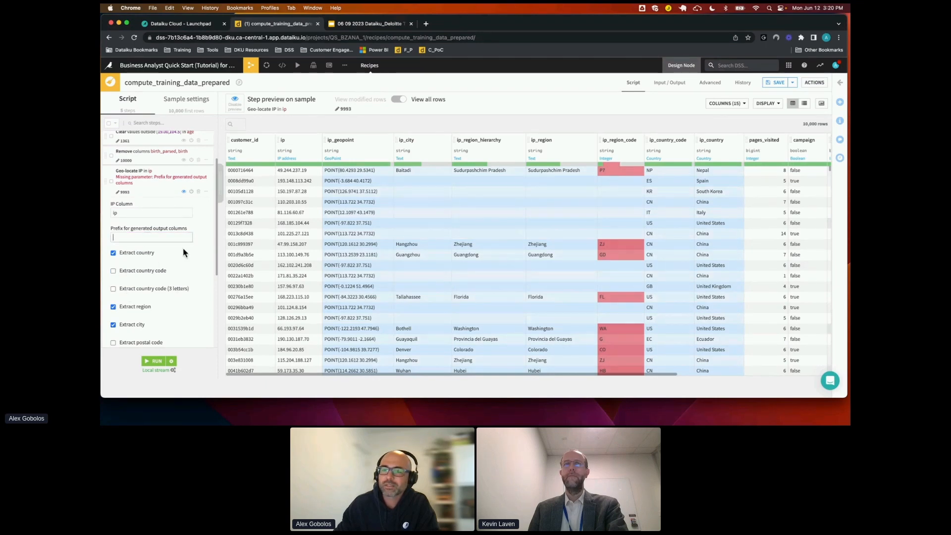
scroll(169, 288, "down", 1)
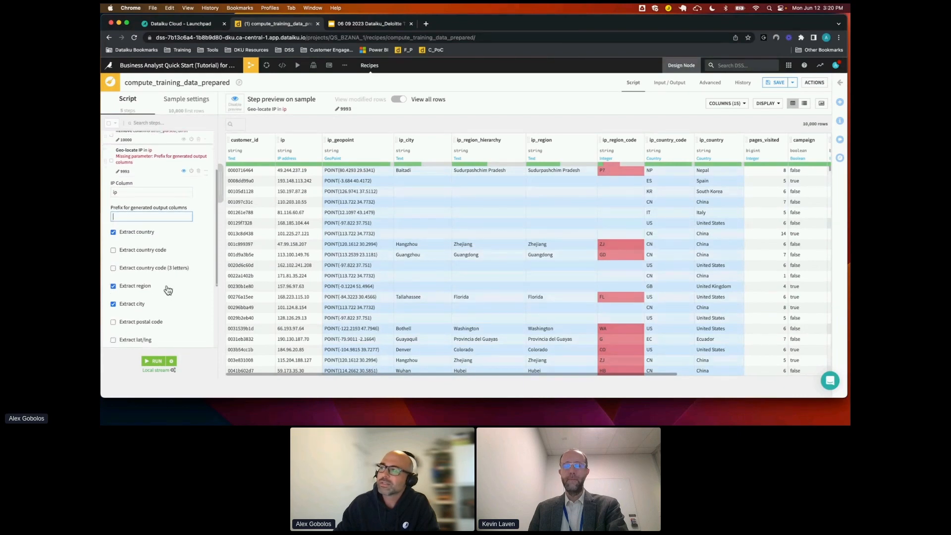
scroll(167, 289, "down", 1)
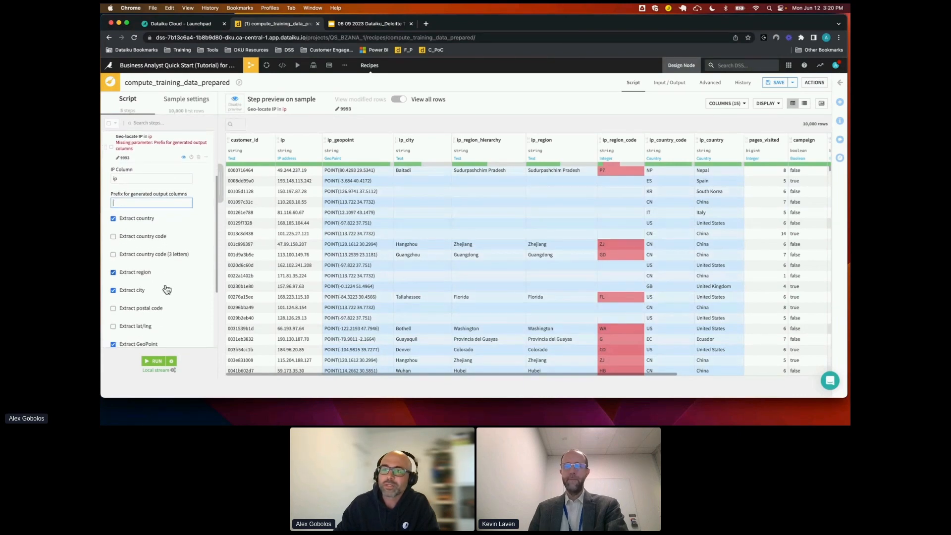
left_click(114, 265)
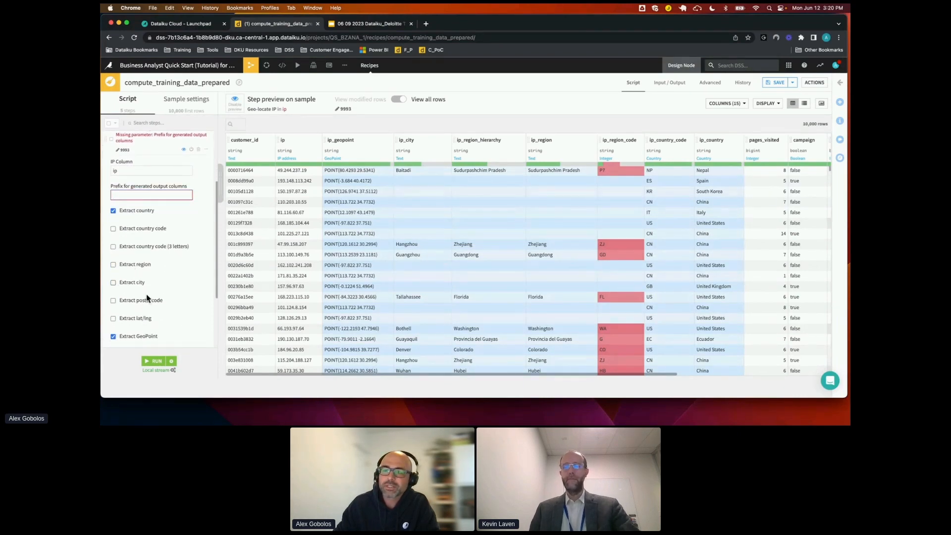
scroll(176, 312, "down", 3)
scroll(153, 304, "down", 1)
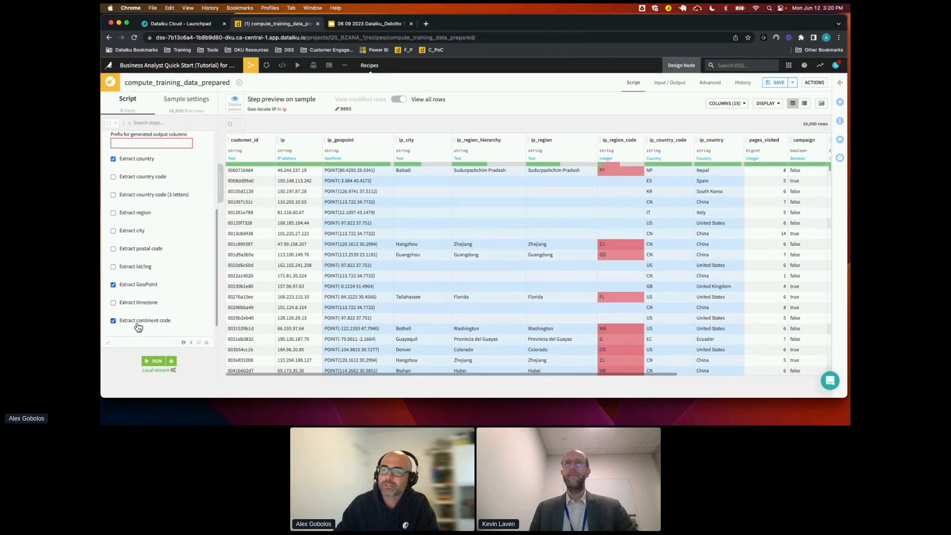
Set the prefix for the geo-location step's generated output columns to ip_
left_click(159, 143)
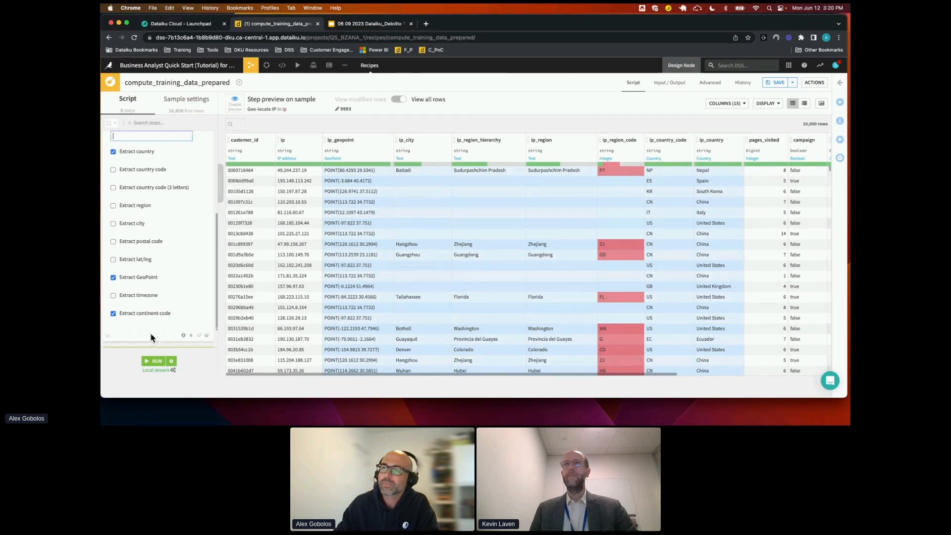
scroll(162, 295, "up", 5)
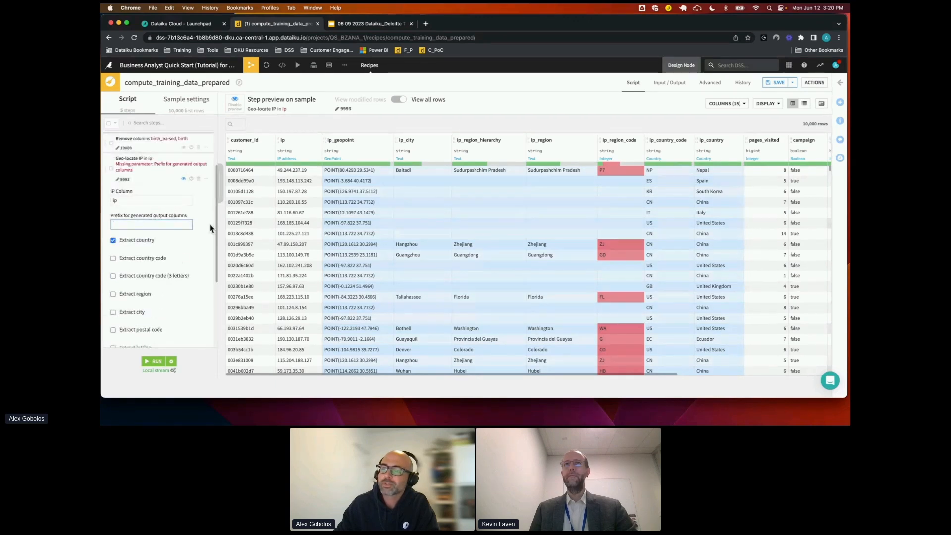
left_click(185, 225)
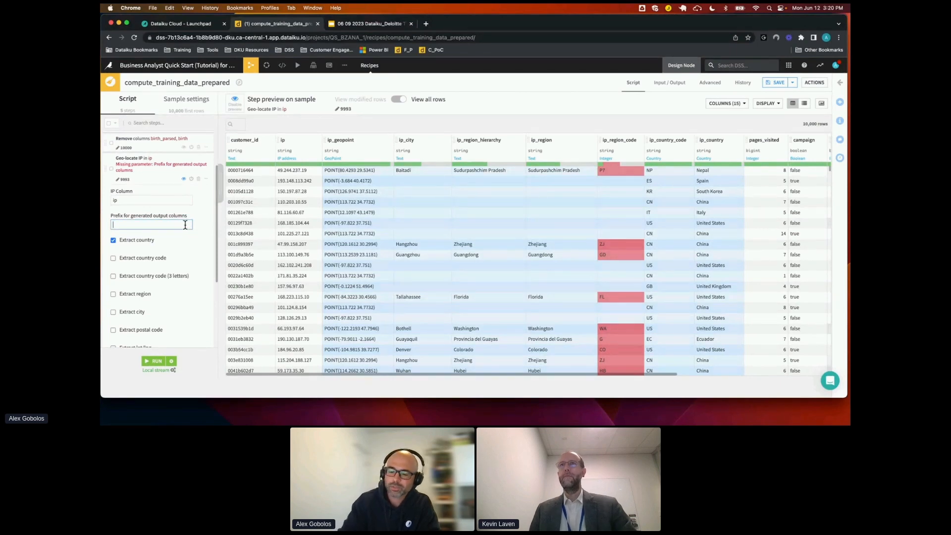
type("ip_")
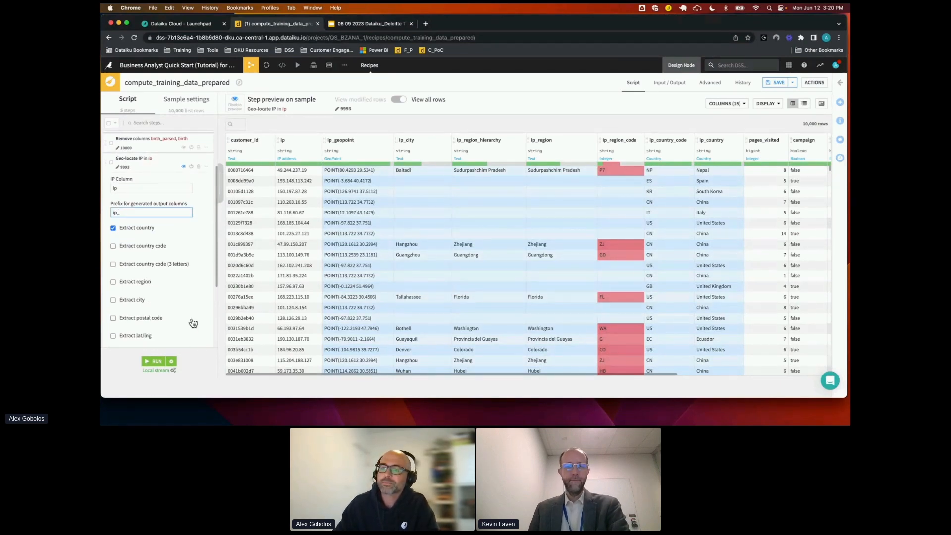
Delete the original ip column from the prepared data
scroll(191, 319, "down", 3)
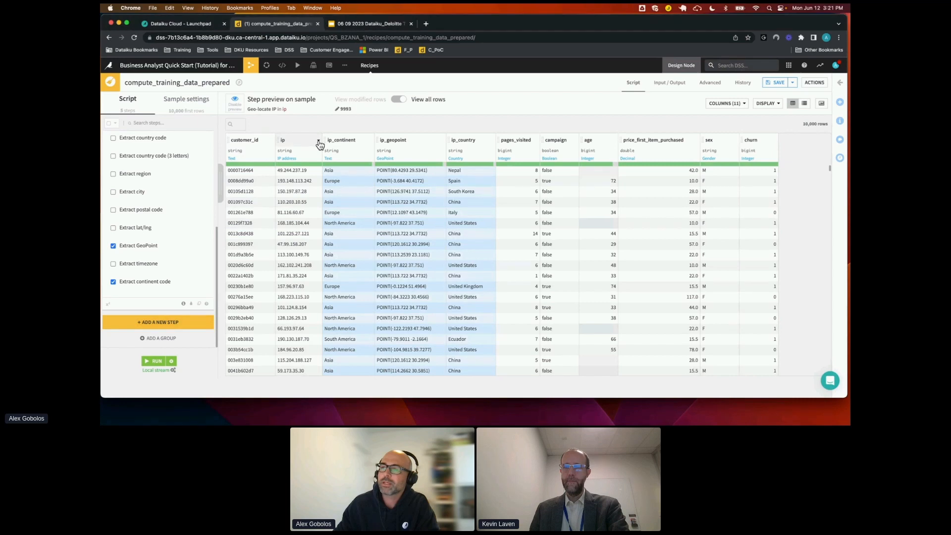
left_click(303, 141)
left_click(306, 152)
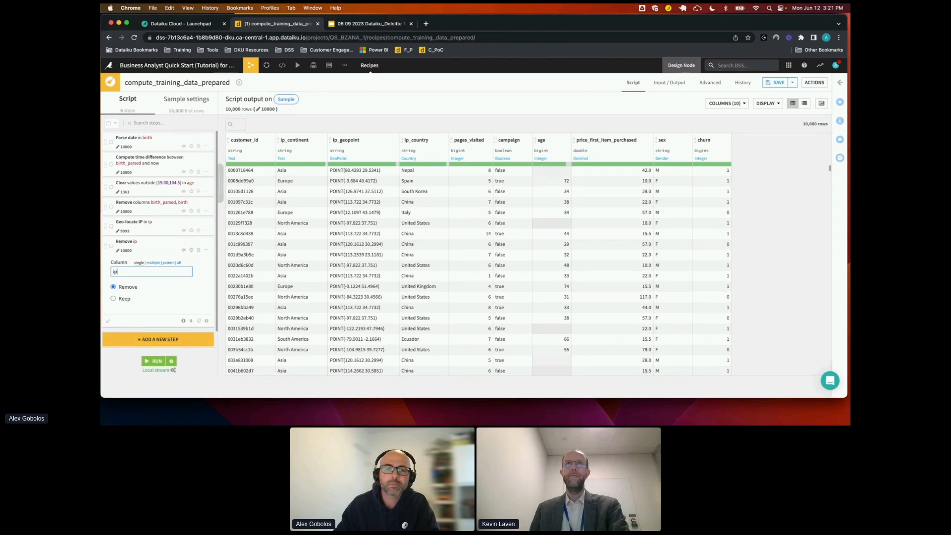
Find the memory-based fuzzy join with other dataset processor and add it as a new script step
left_click(161, 342)
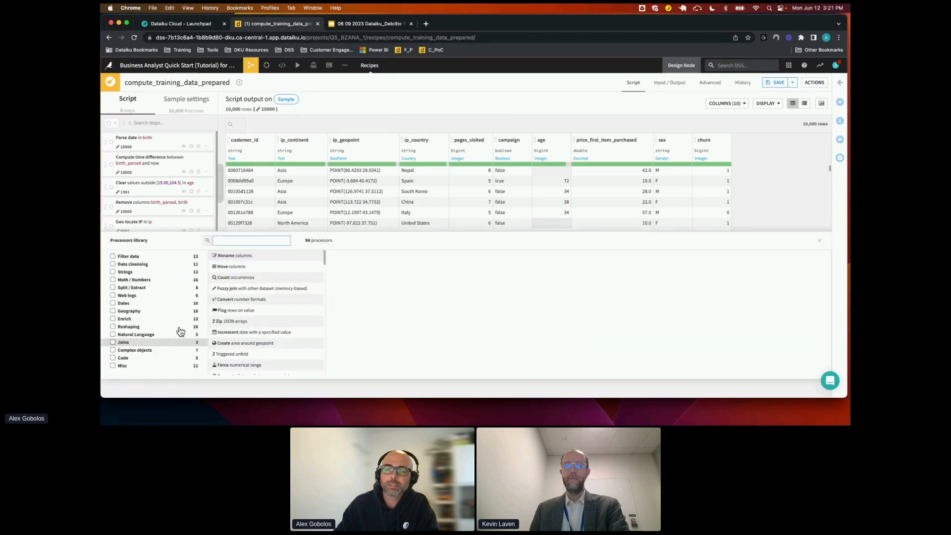
type("fuz")
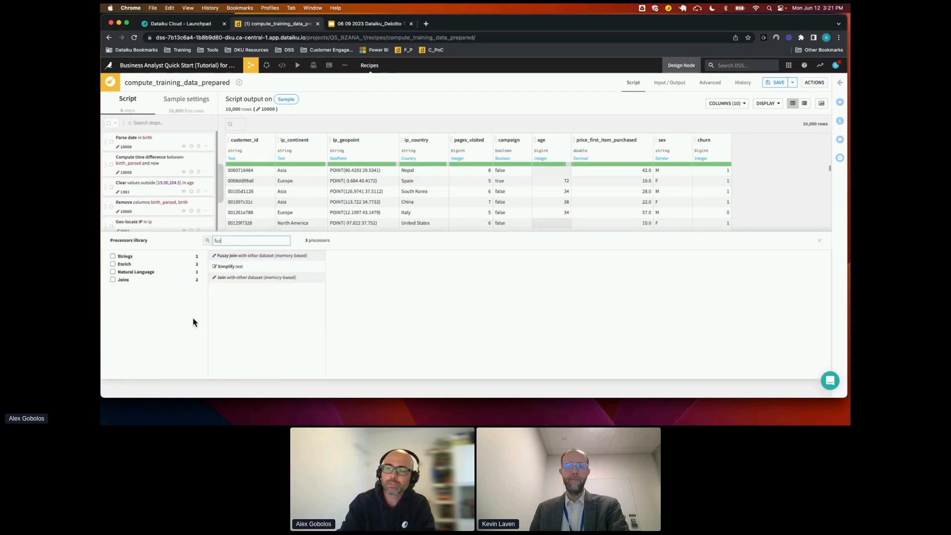
left_click(235, 256)
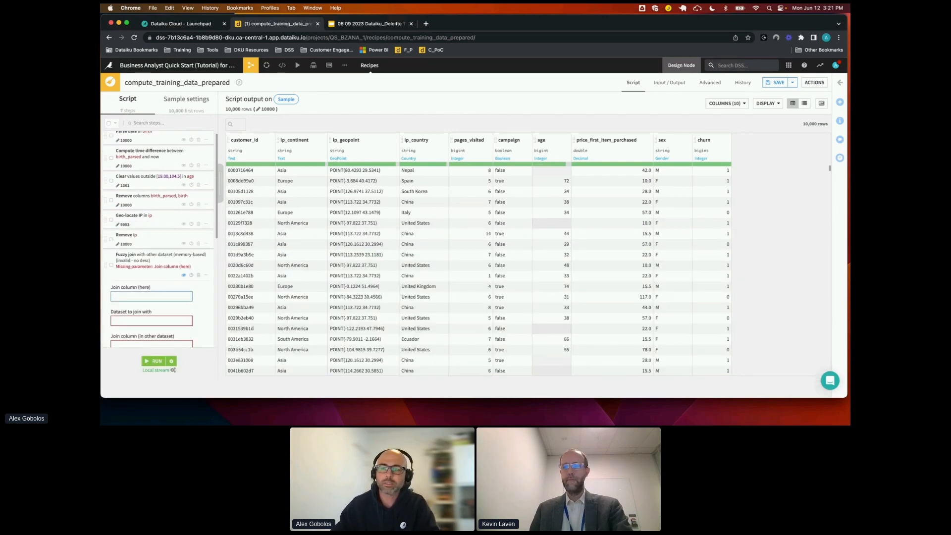
Set the fuzzy join's local join column to ip_country and choose country_gdp as the dataset to join with
scroll(174, 277, "down", 1)
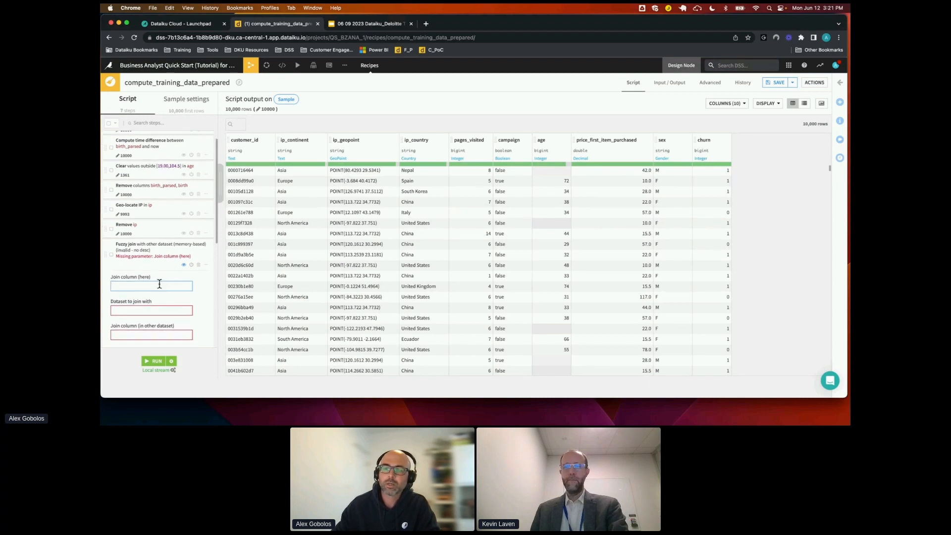
type("ip_")
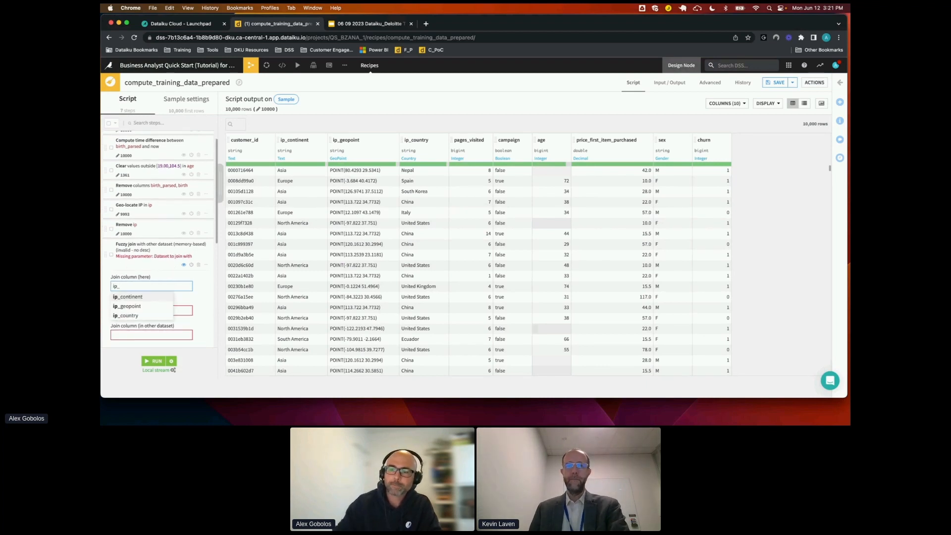
left_click(148, 317)
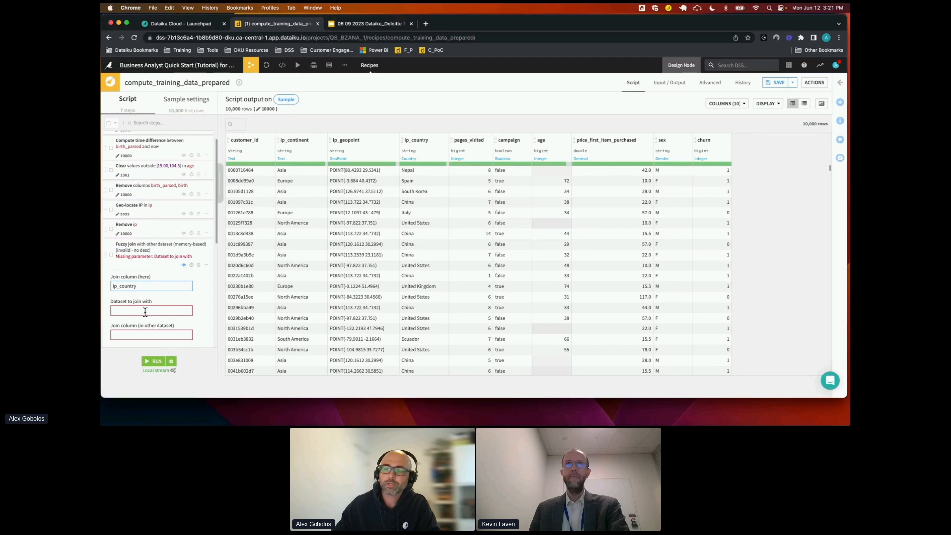
left_click(143, 310)
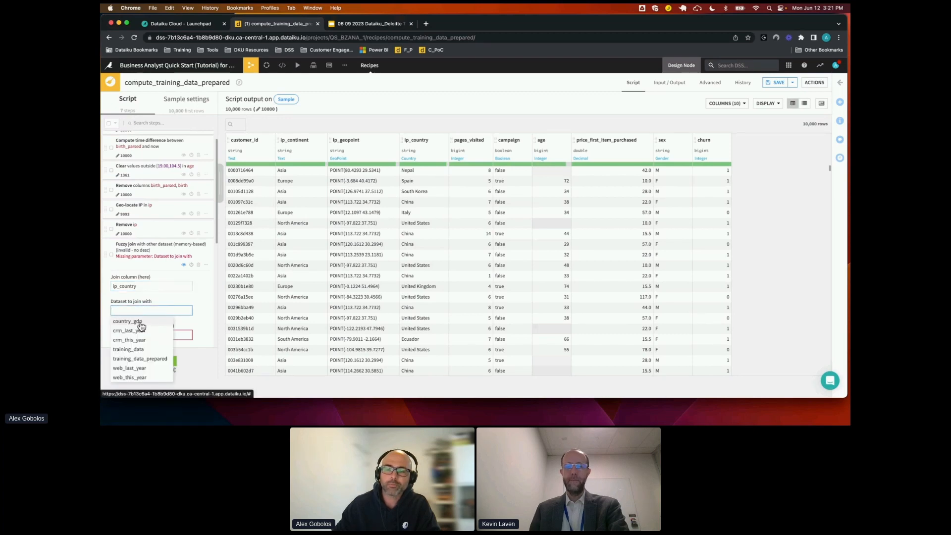
left_click(141, 323)
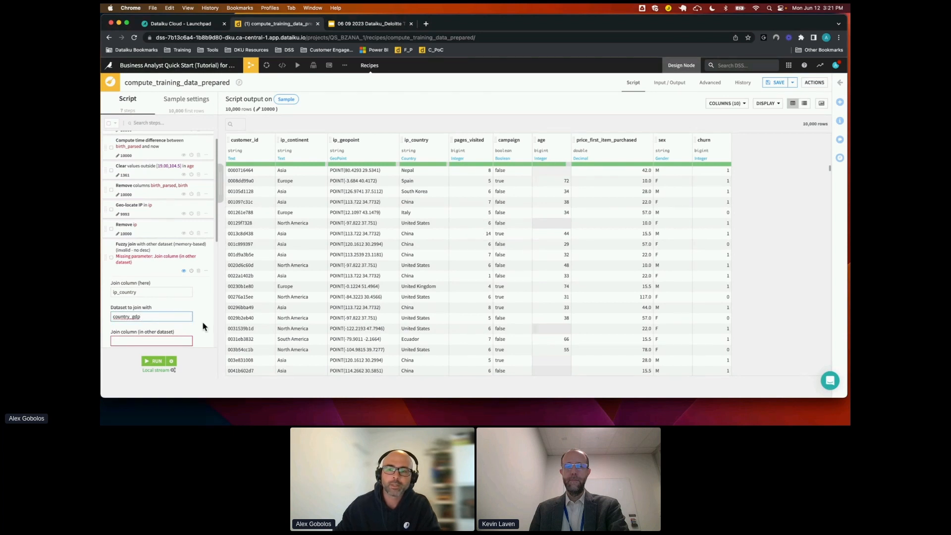
Match the fuzzy join on the Country column of country_gdp and retrieve its GDP_cap column
scroll(203, 325, "down", 2)
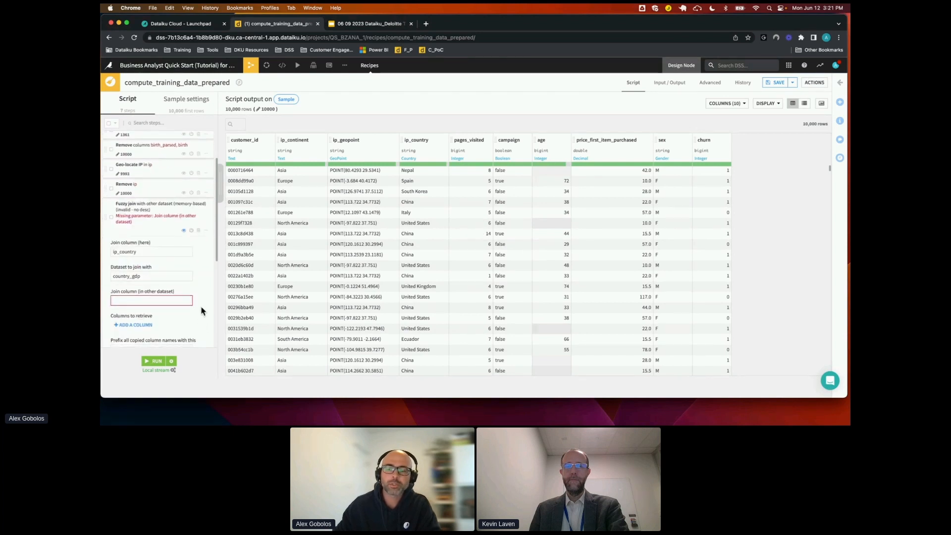
scroll(202, 311, "down", 1)
left_click(184, 274)
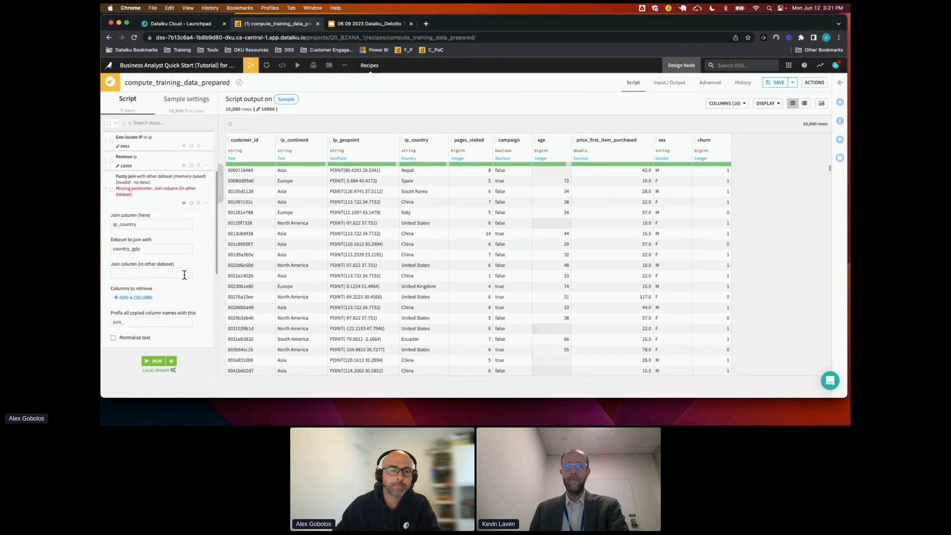
left_click(166, 273)
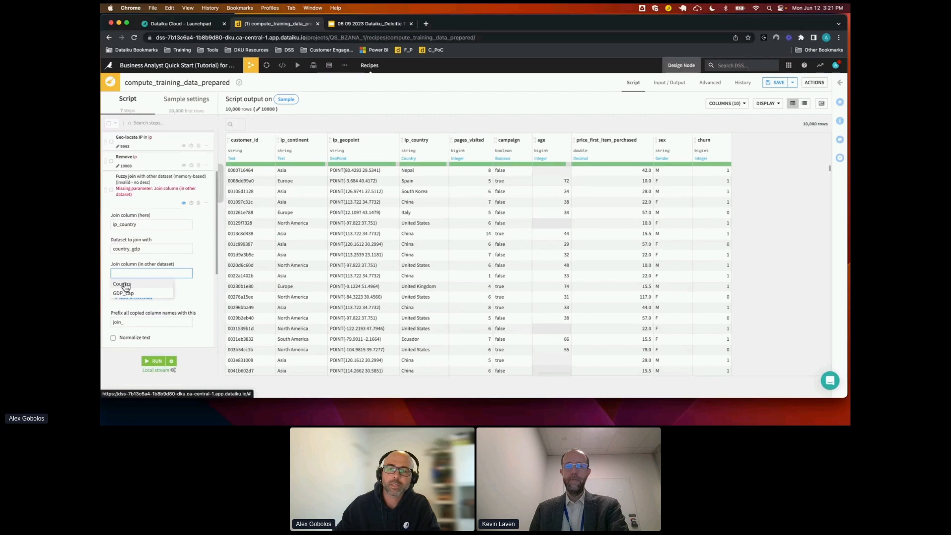
left_click(122, 284)
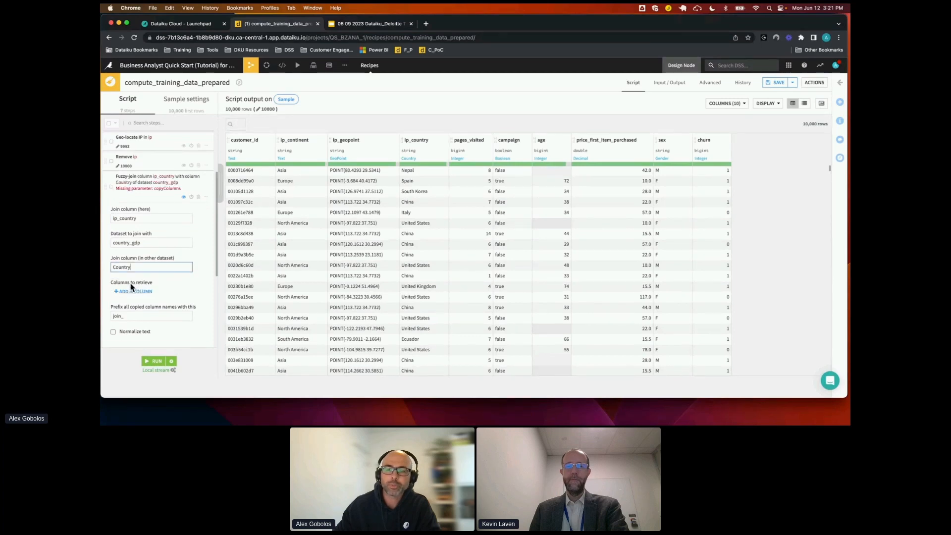
left_click(133, 291)
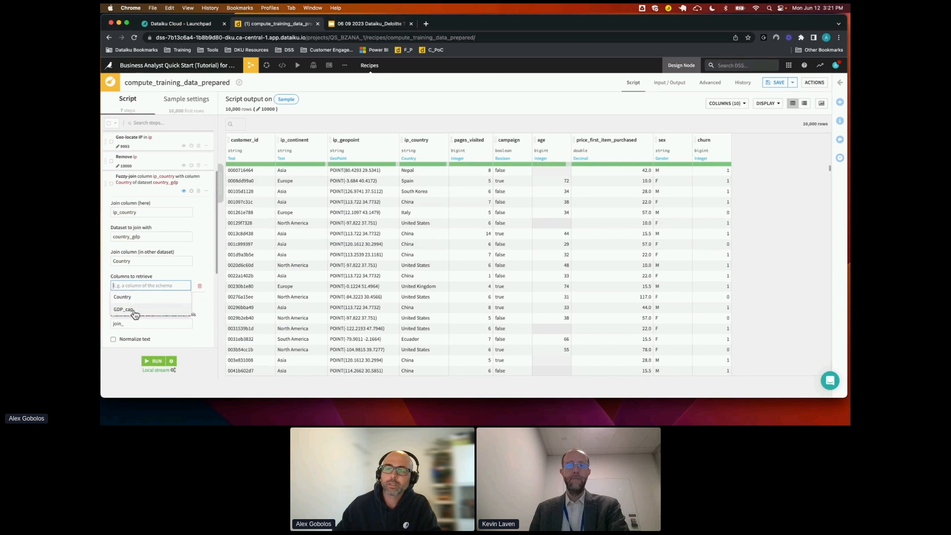
left_click(130, 310)
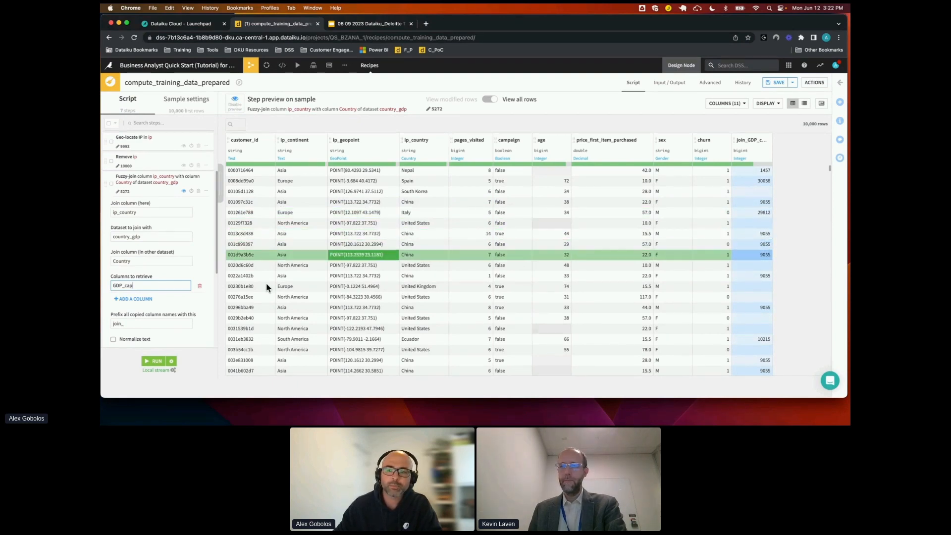
Turn on text normalization for the fuzzy join and clear the join_ prefix for copied column names
scroll(200, 316, "down", 3)
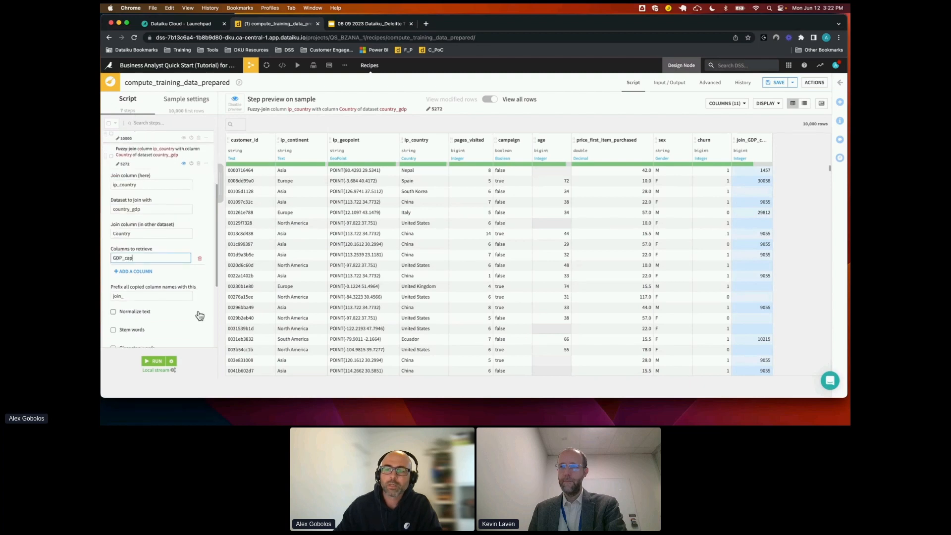
scroll(199, 316, "down", 3)
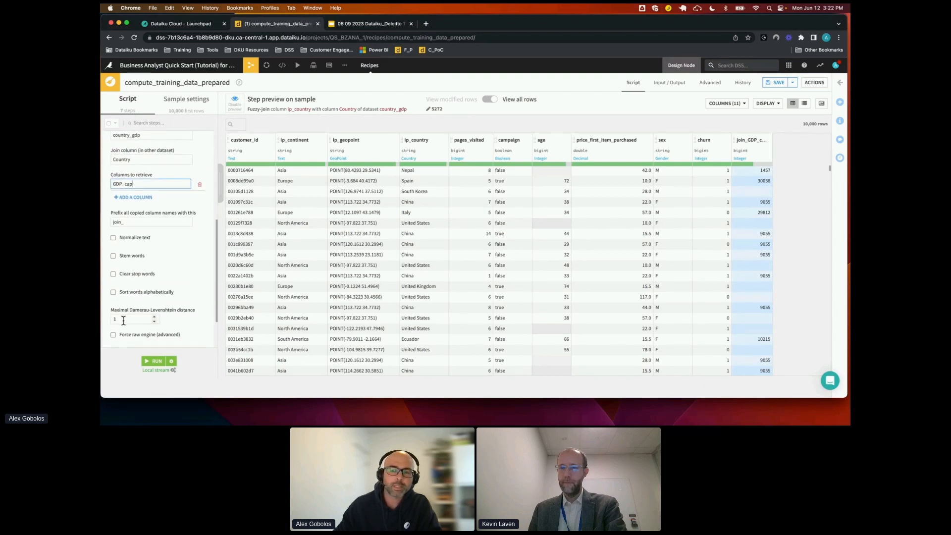
left_click(114, 238)
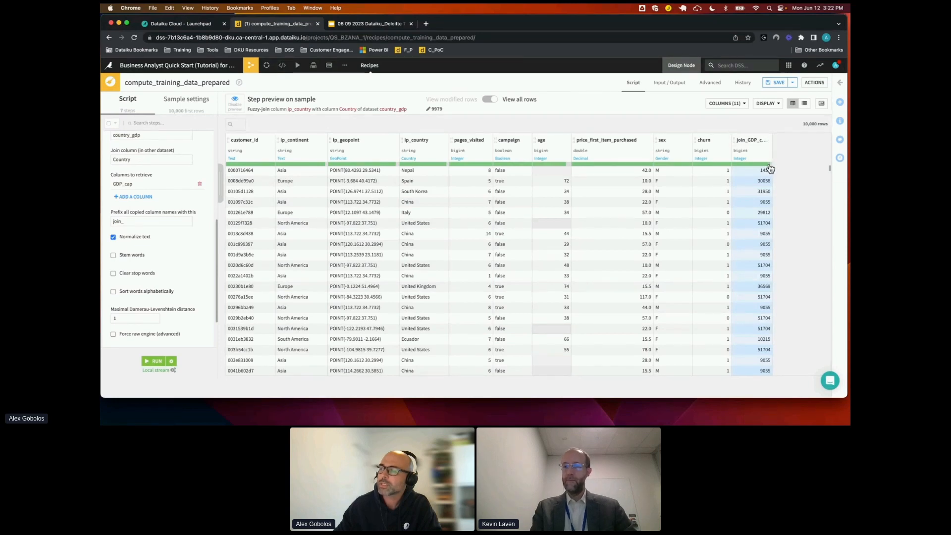
mouse_move(769, 167)
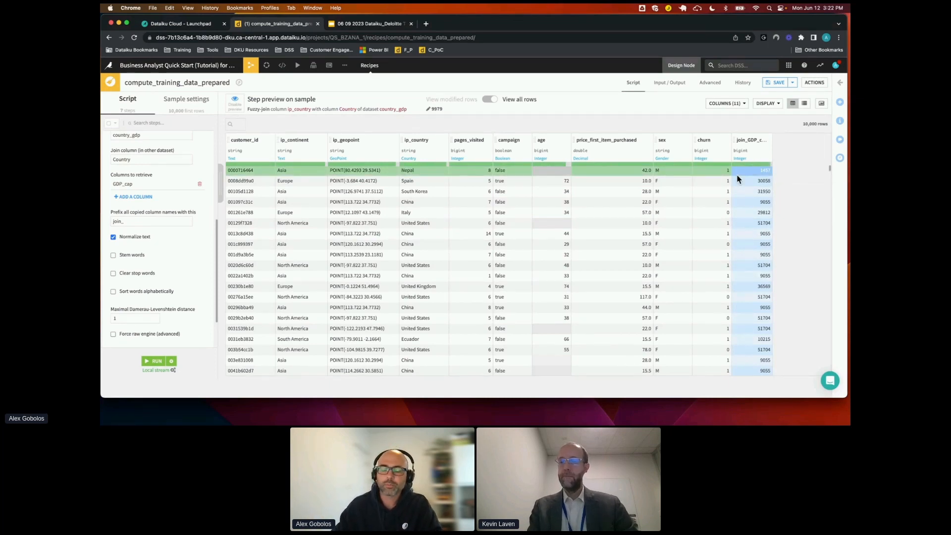
left_click(133, 221)
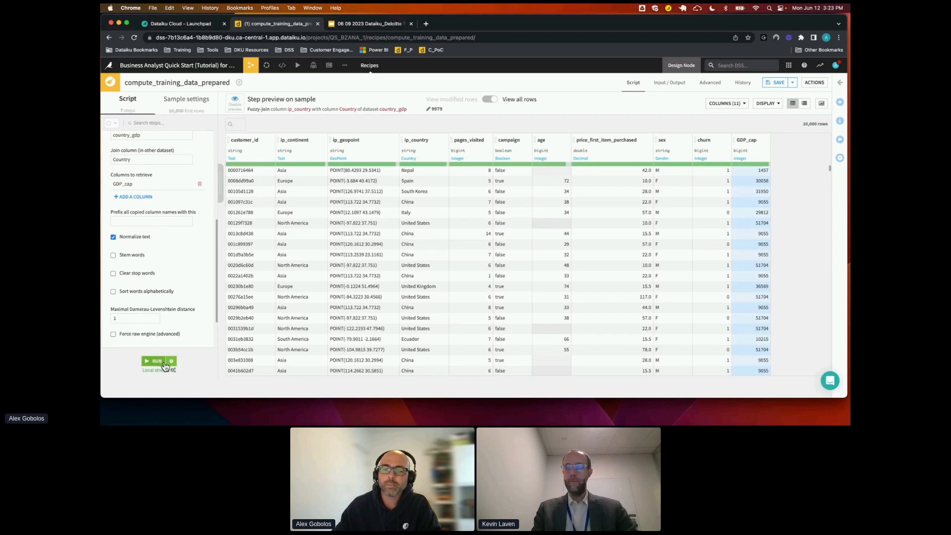
Find the Formula processor, add it as a new script step and name its output column high_gdp_cap
scroll(191, 310, "down", 2)
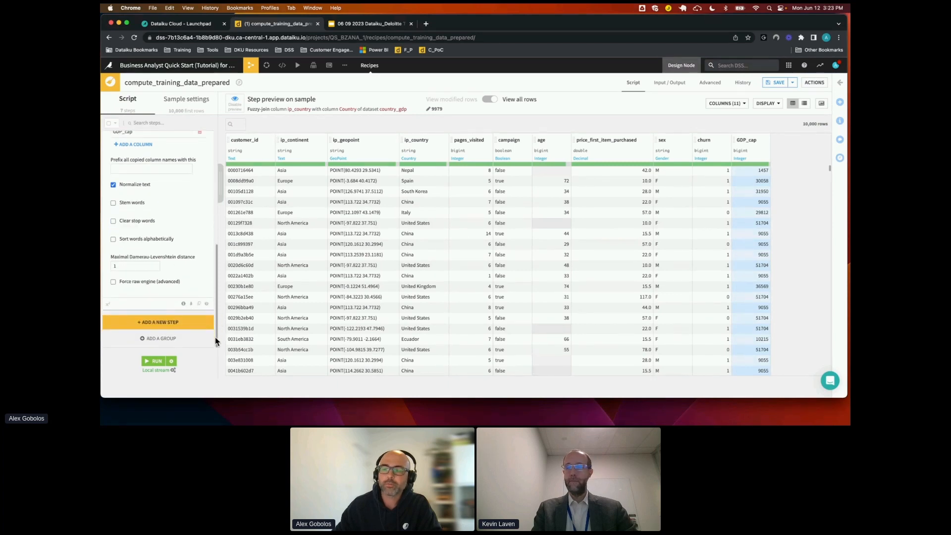
left_click(150, 327)
type("fuz")
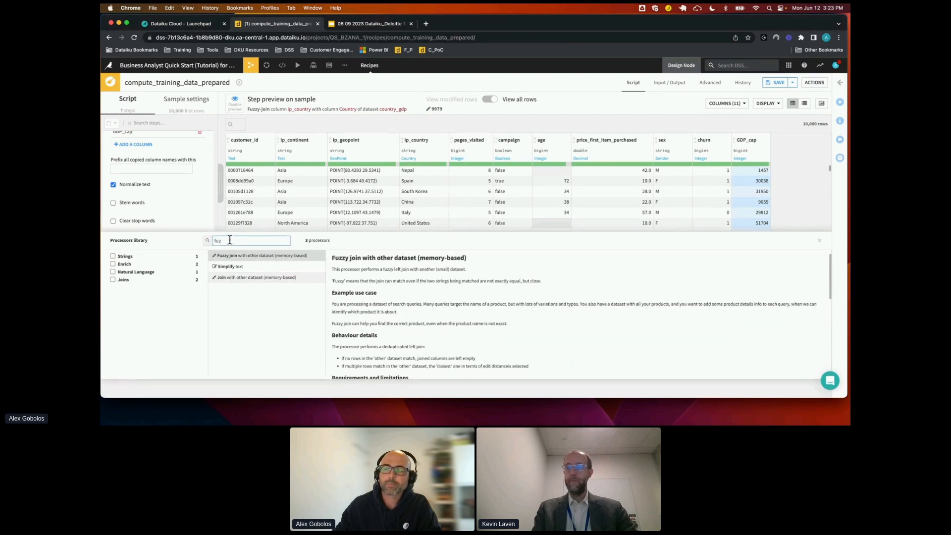
key("BackSpace")
key("BackSpace")
type("o")
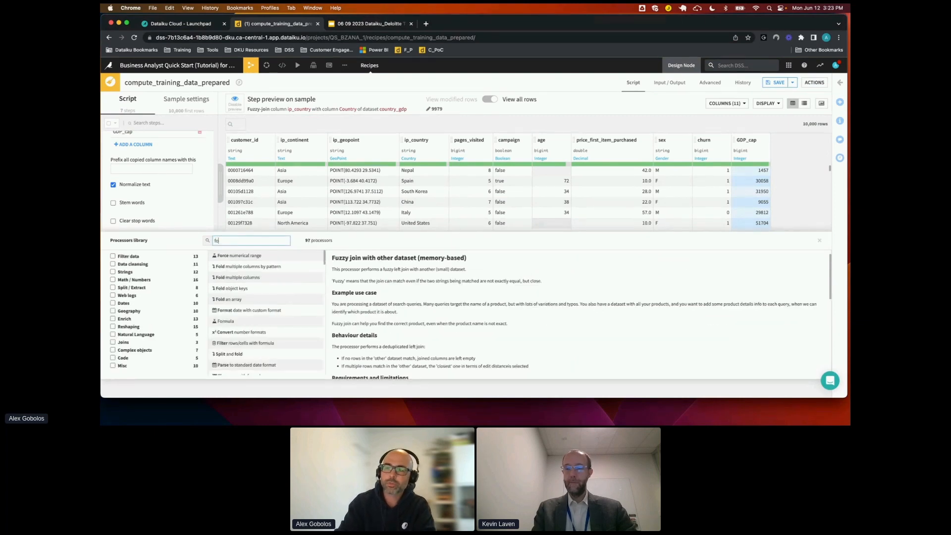
type("r")
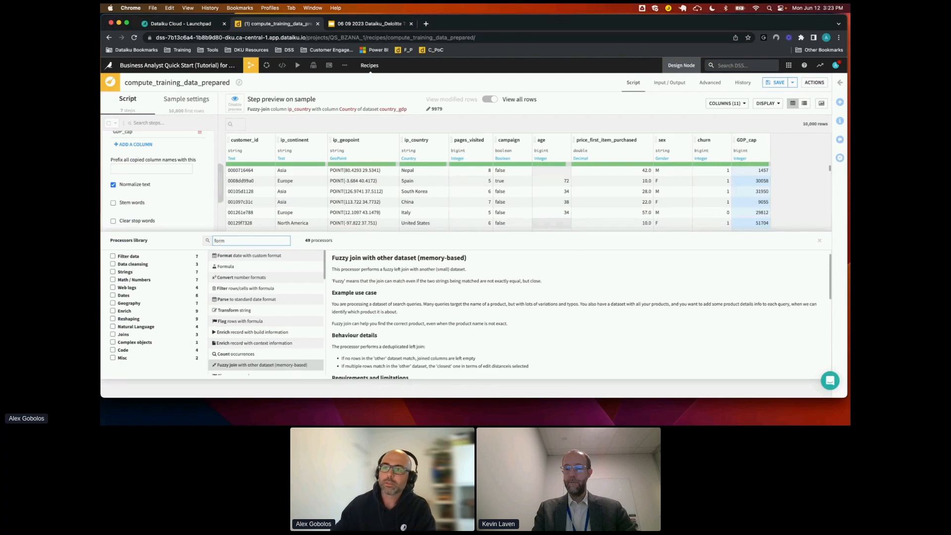
type("m")
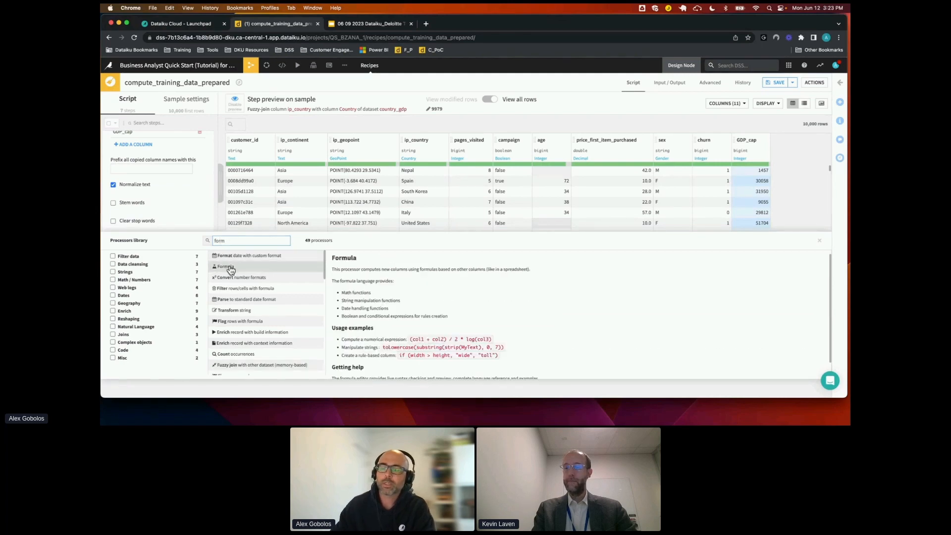
left_click(229, 267)
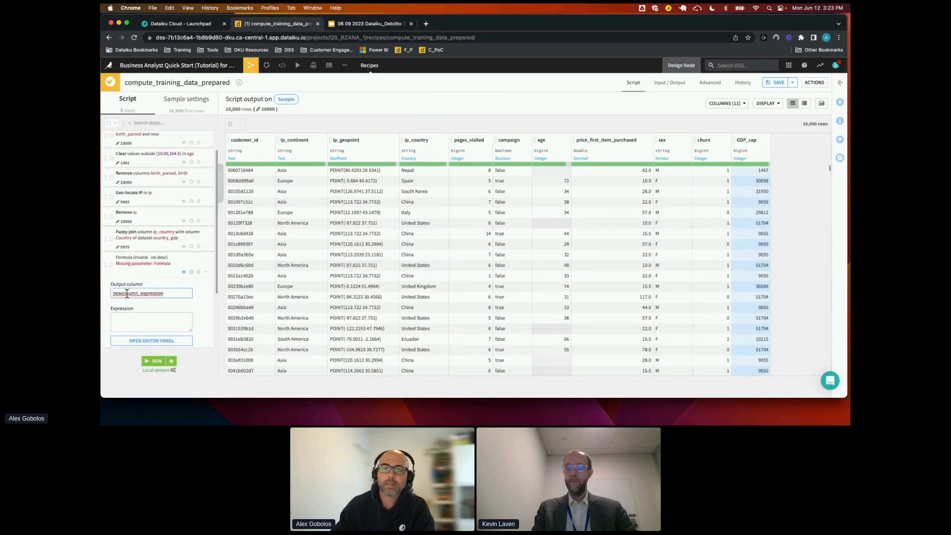
double_click(158, 293)
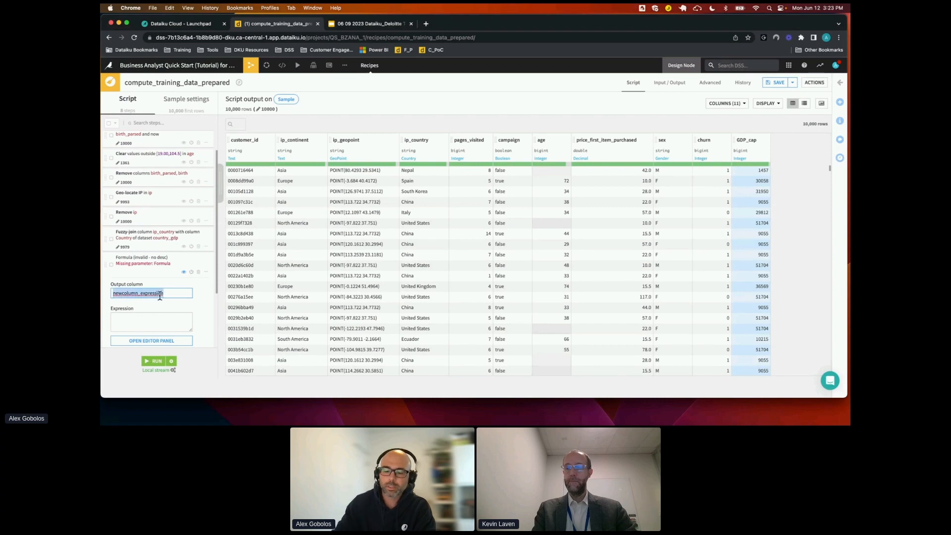
type("n")
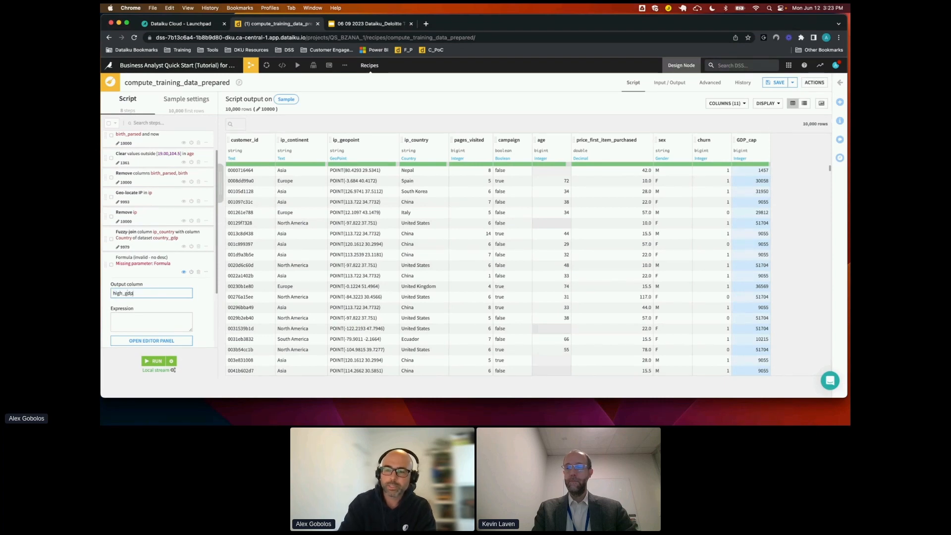
Define the formula step's expression as if(GDP_cap>40000,1,0) in the formula editor and apply it
left_click(158, 342)
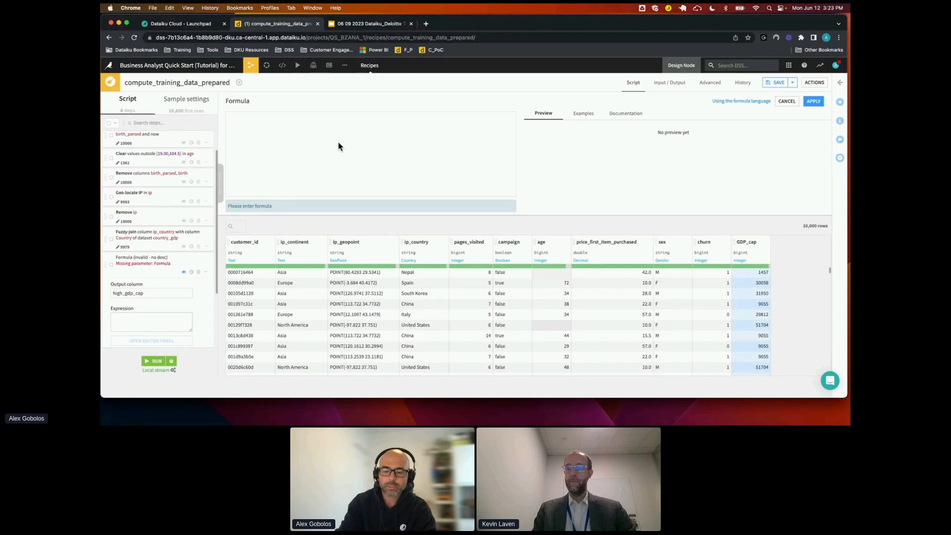
type("if")
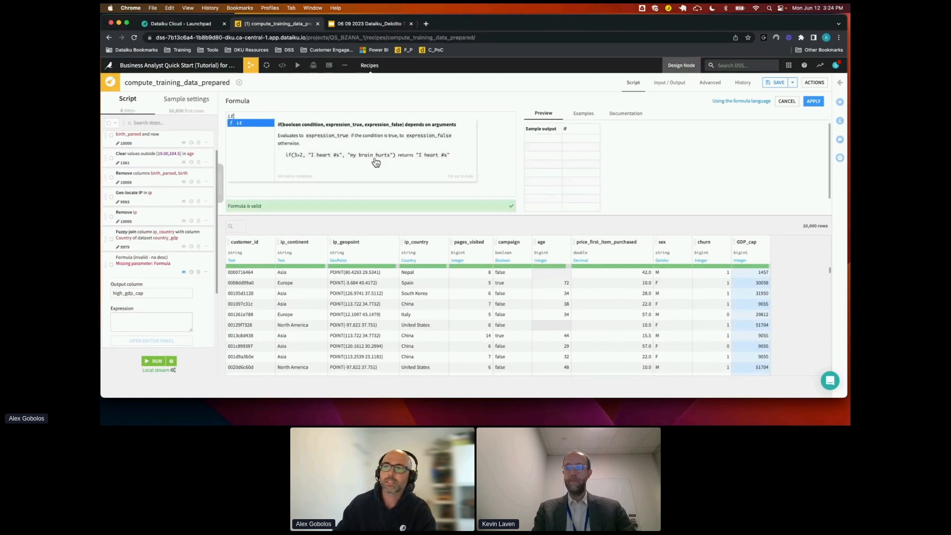
type("(")
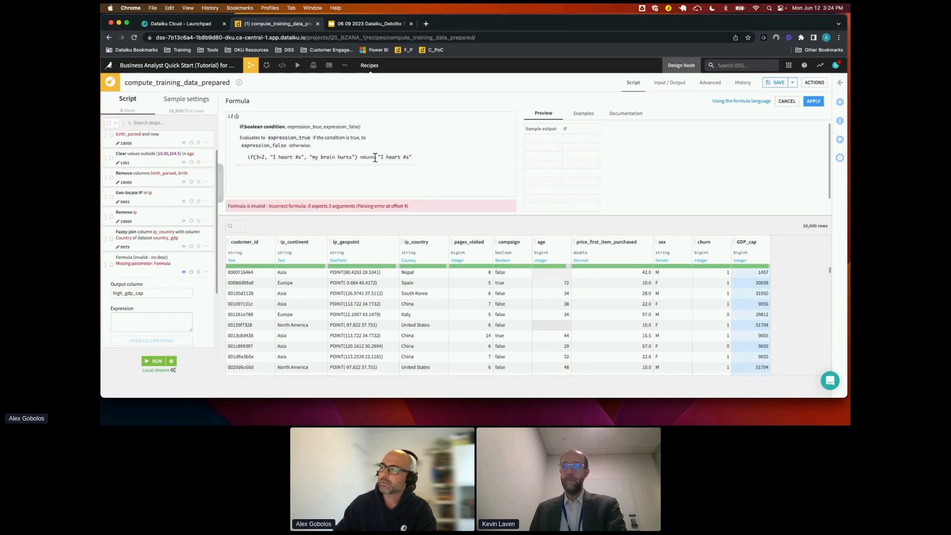
type("g")
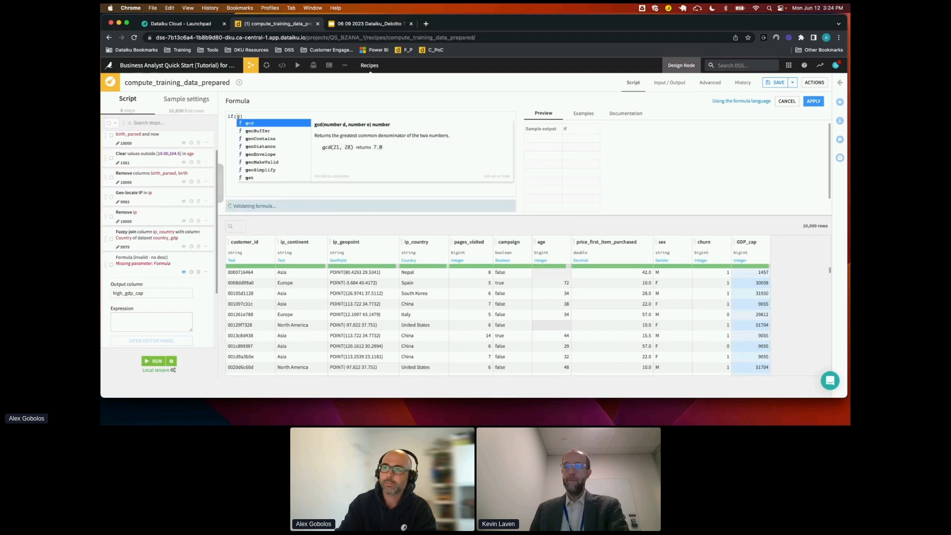
type("d")
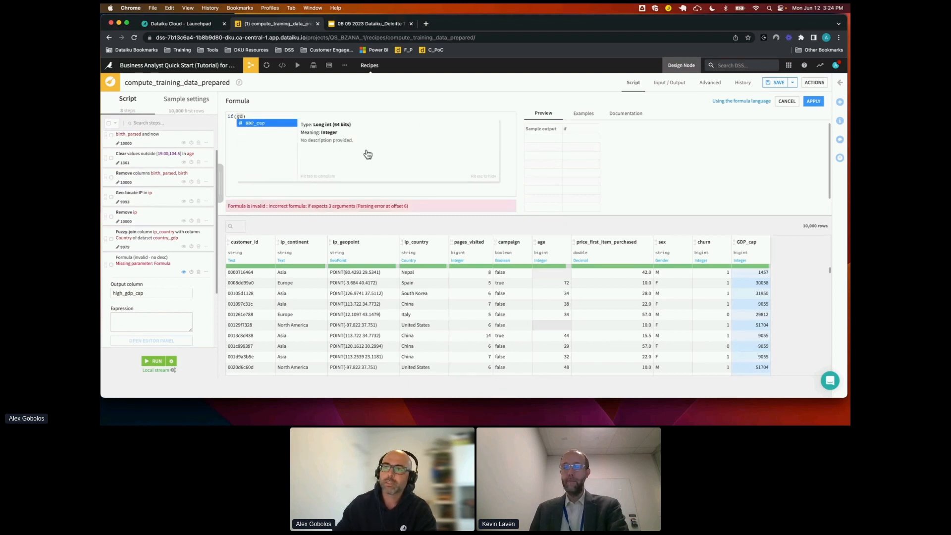
left_click(257, 124)
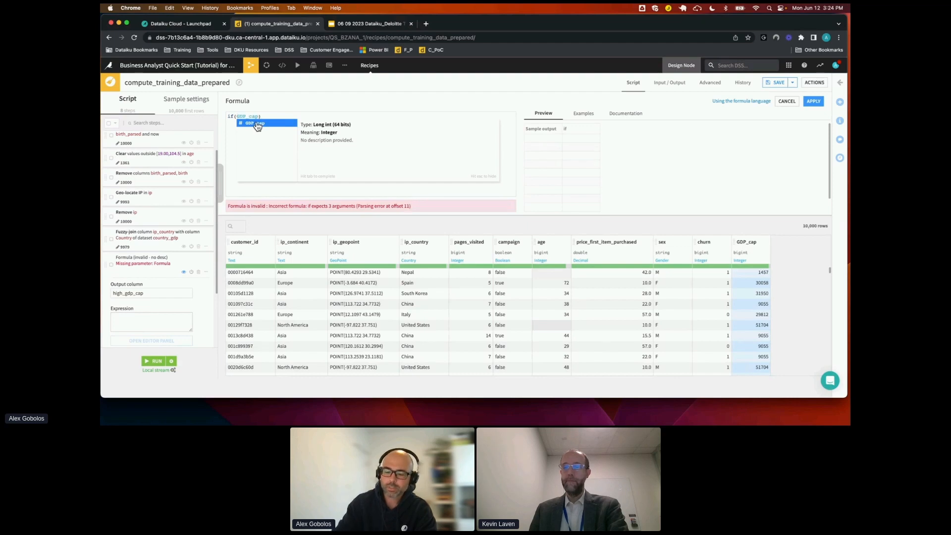
type(">4000")
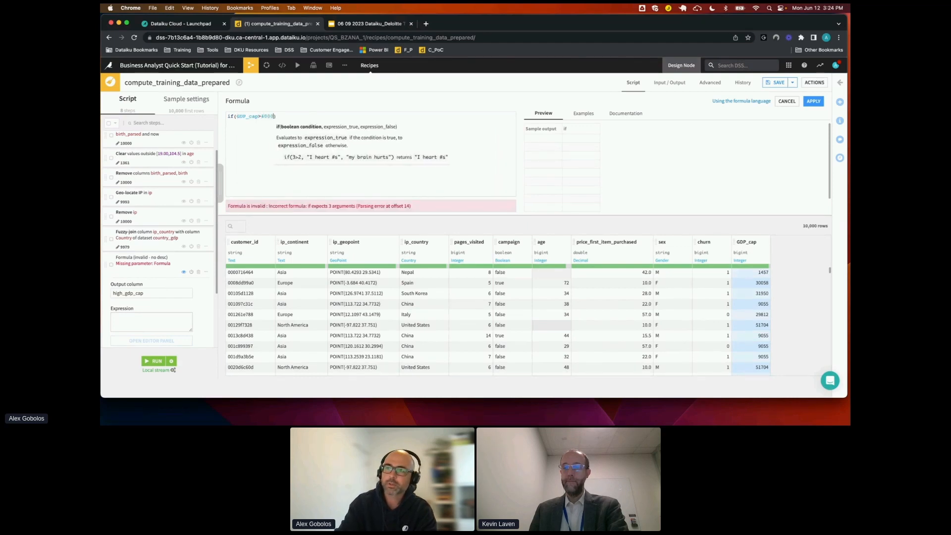
type("0")
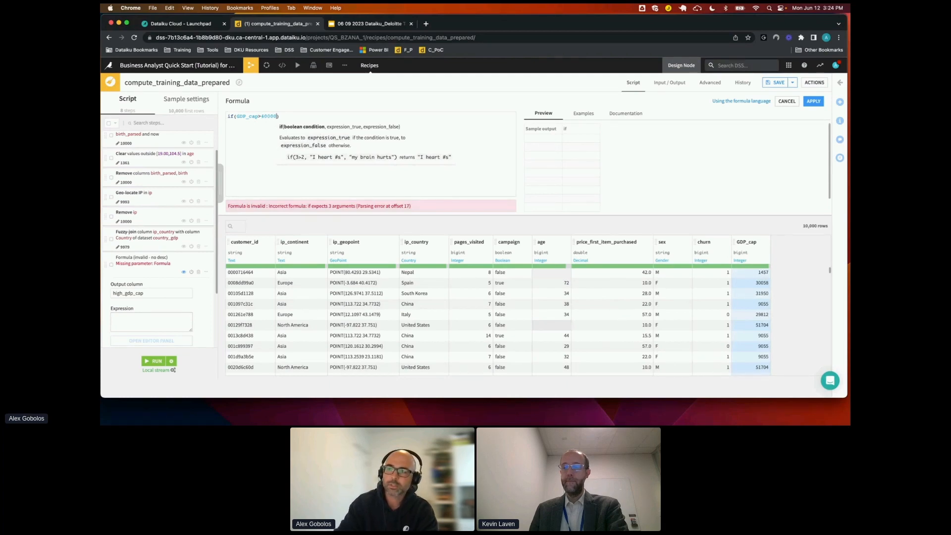
type(",1")
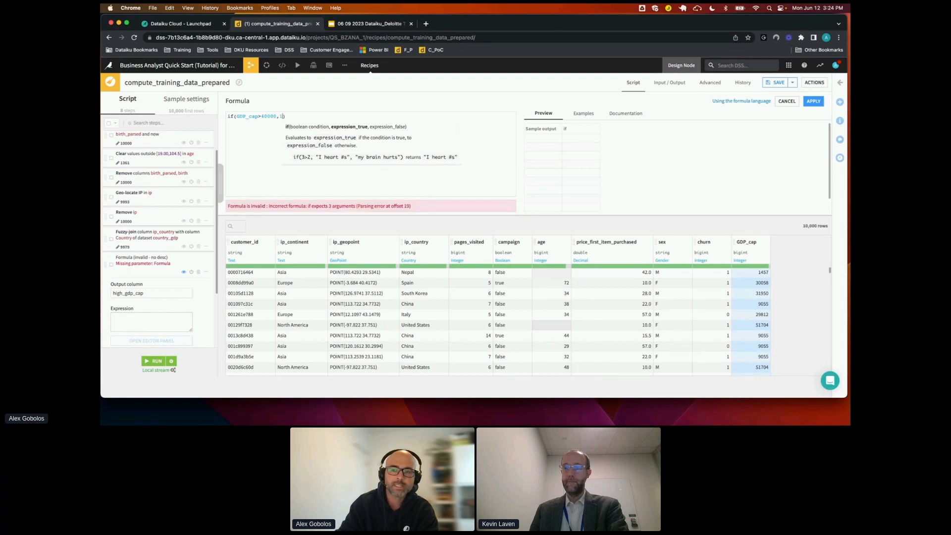
type(",0")
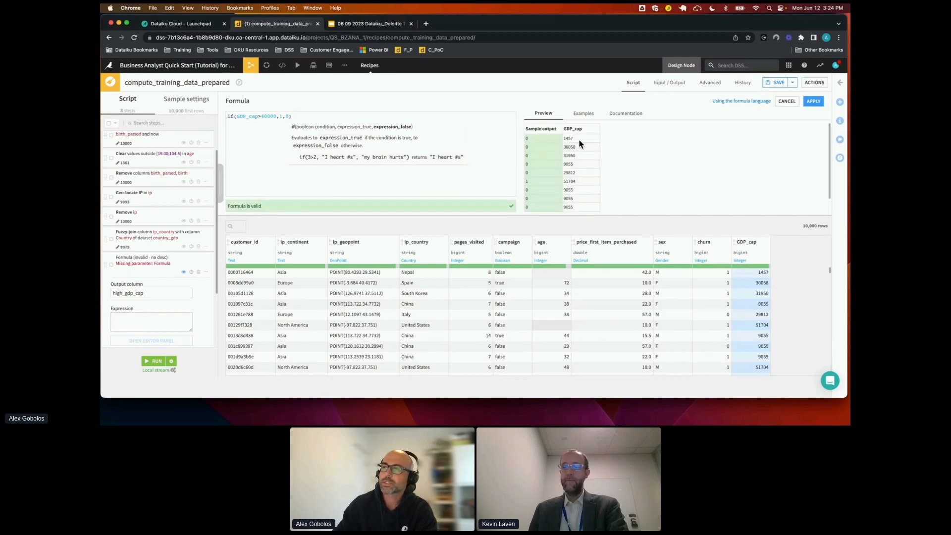
triple_click(260, 115)
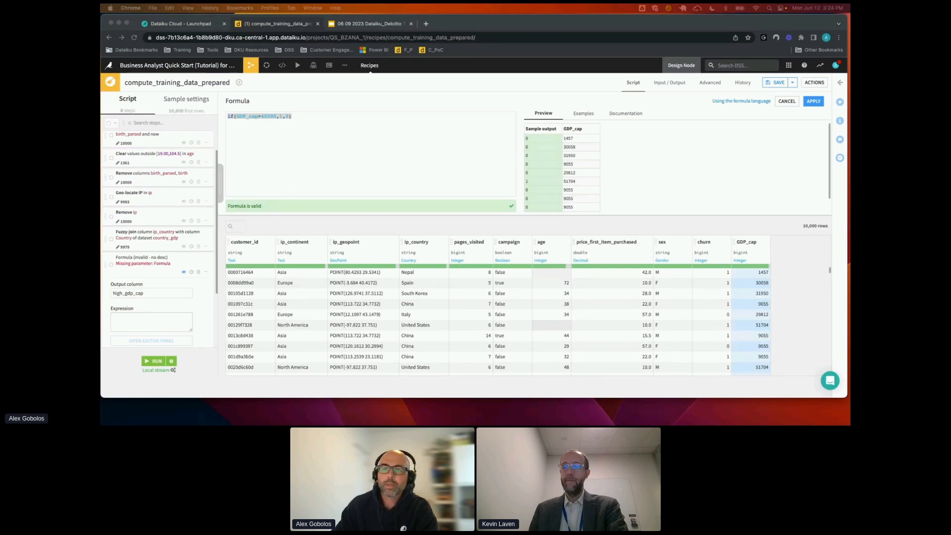
left_click(812, 102)
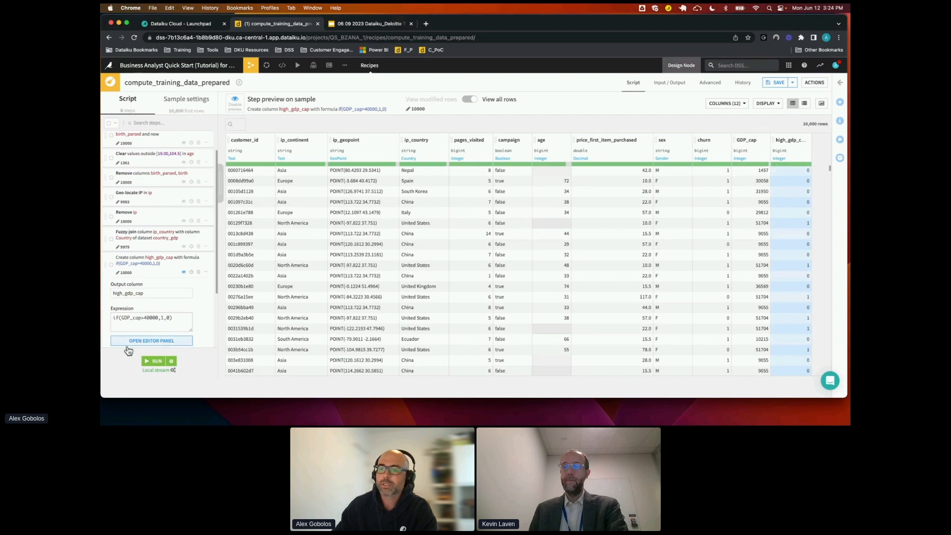
Run the prepare recipe and open the charts of its output dataset training_data_prepared
left_click(151, 361)
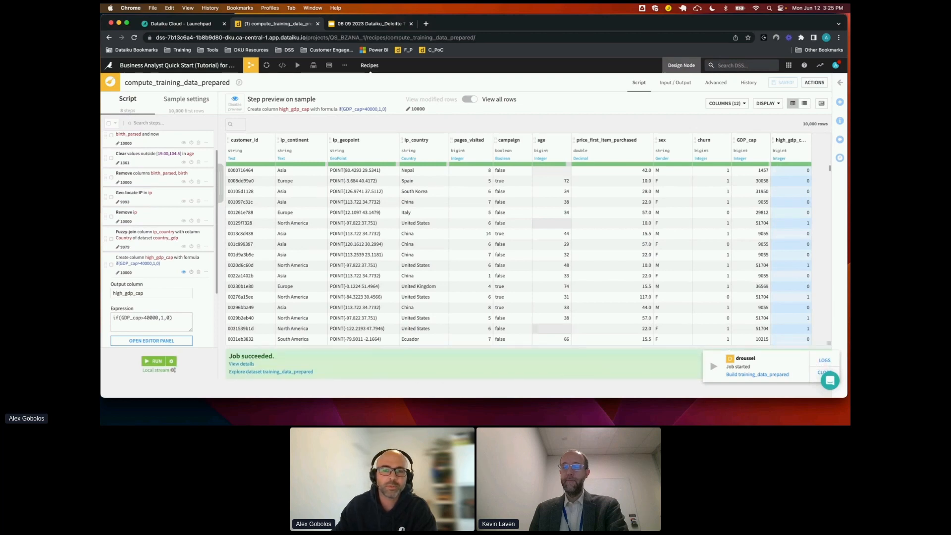
left_click(276, 373)
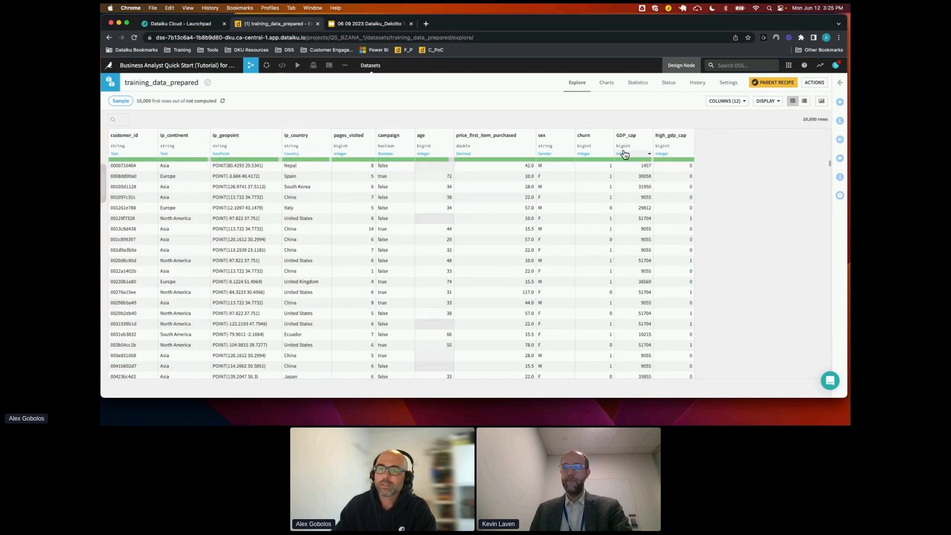
left_click(608, 85)
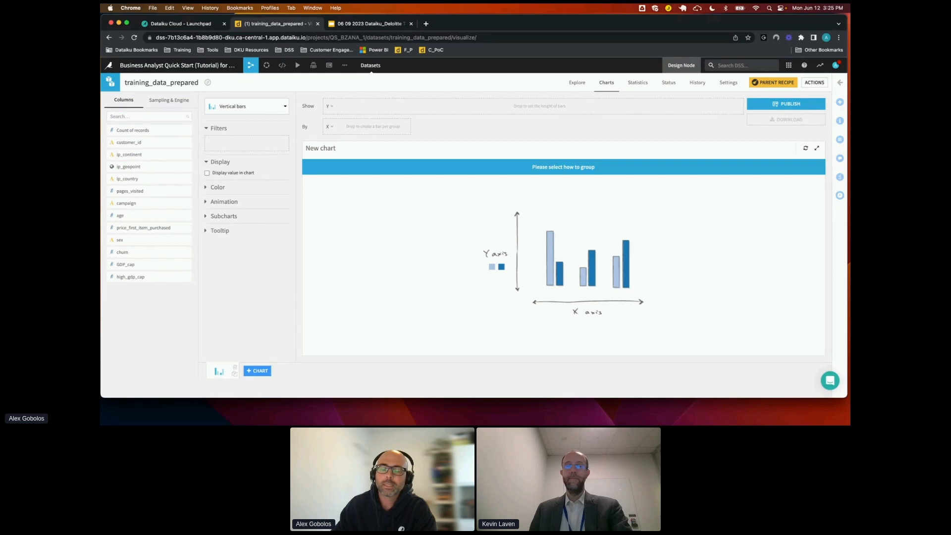
Build a vertical bar chart with age on the X axis and churn on the Y axis, aggregated as a sum
left_click_drag(120, 218, 355, 129)
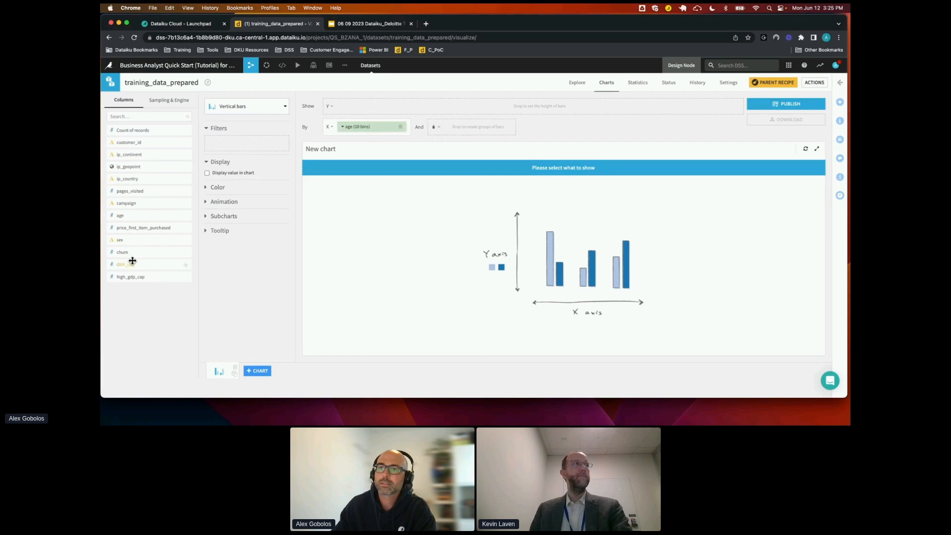
left_click_drag(128, 253, 365, 112)
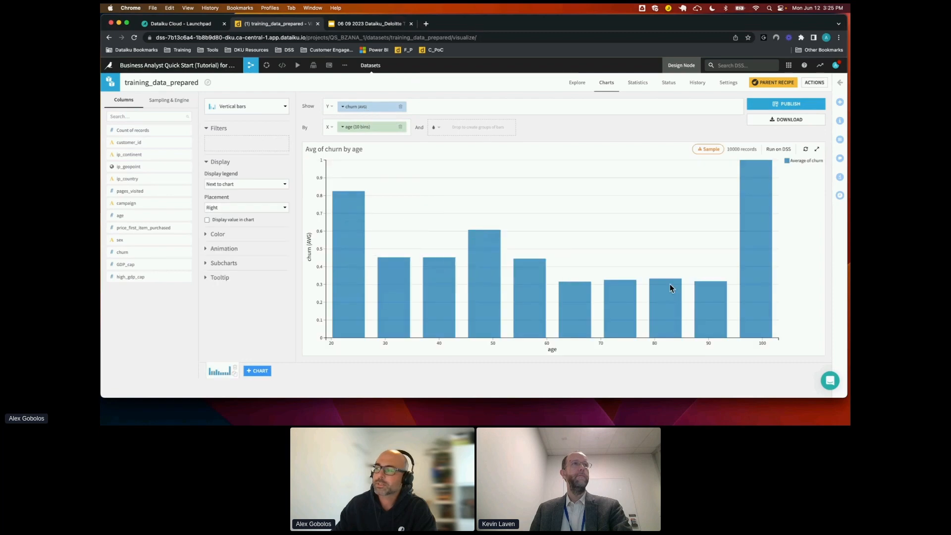
left_click(344, 108)
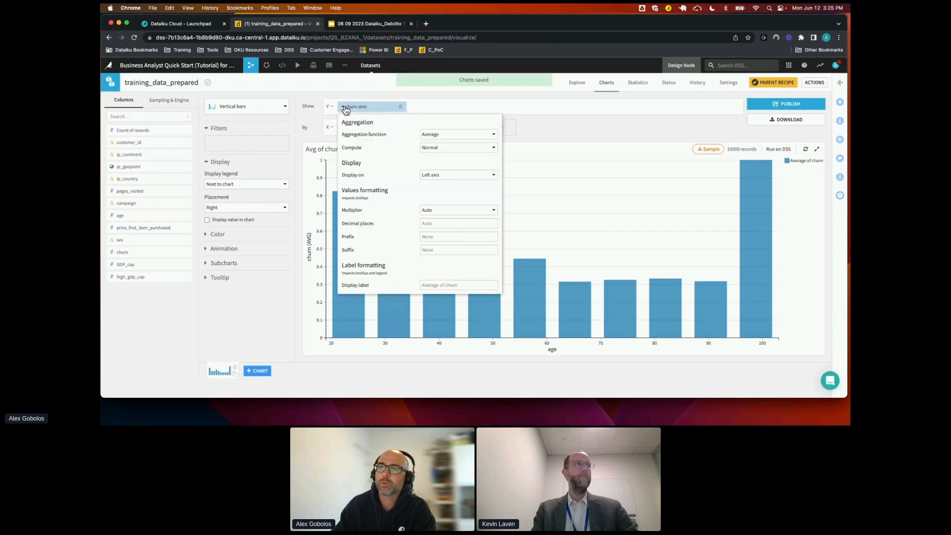
left_click(456, 138)
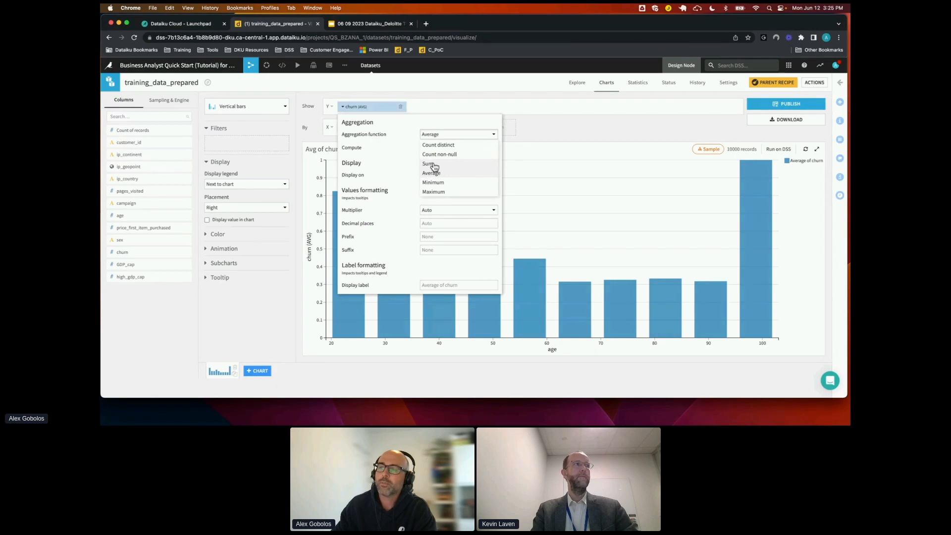
left_click(429, 164)
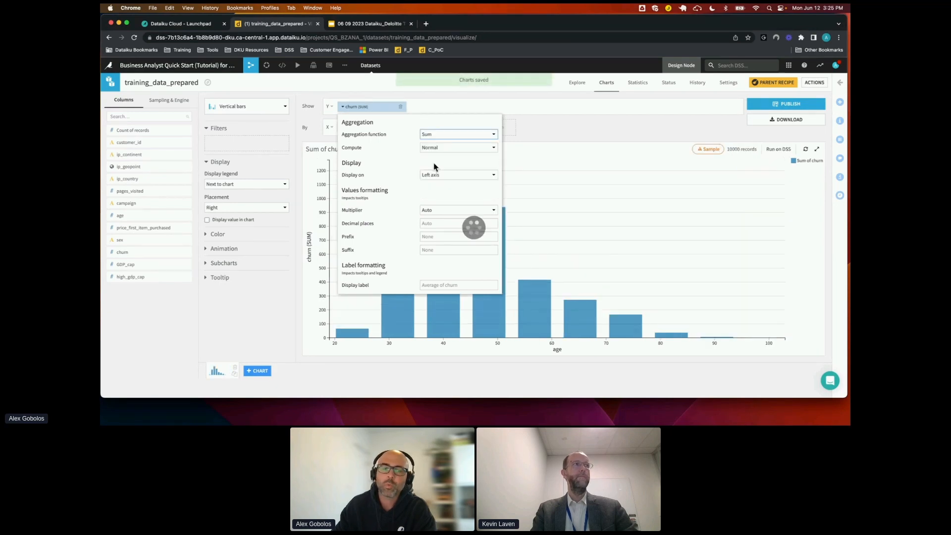
left_click(291, 299)
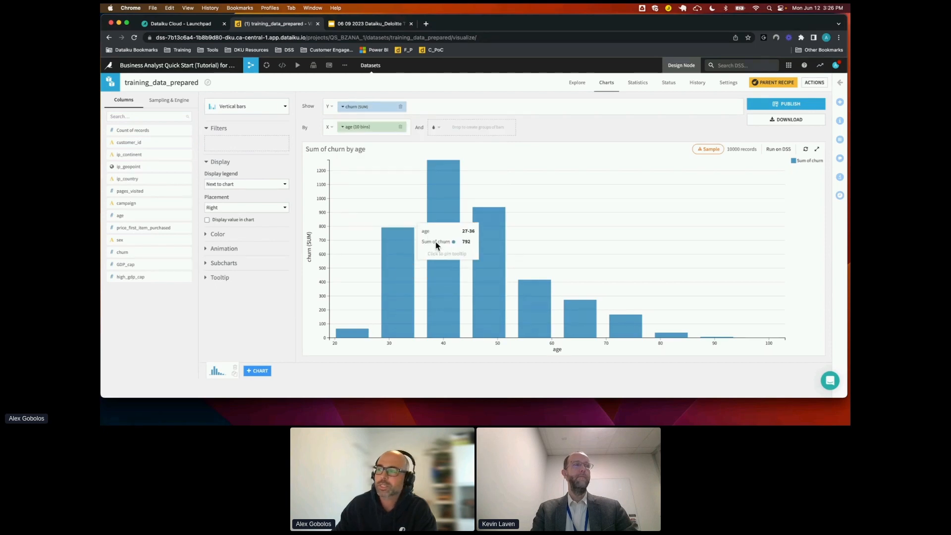
mouse_move(435, 276)
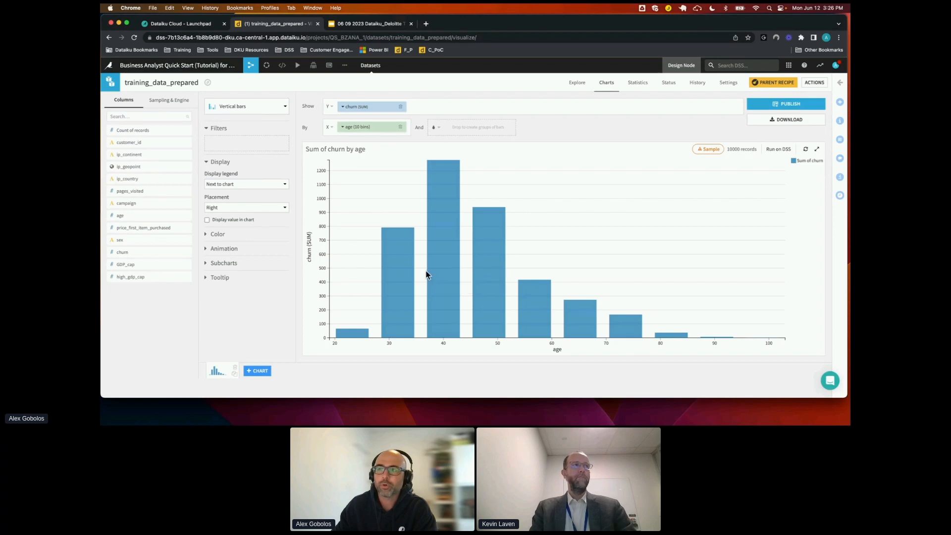
Adjust the age bins for nicer bounds with one tick per bin, and group the bars by sex
left_click(342, 128)
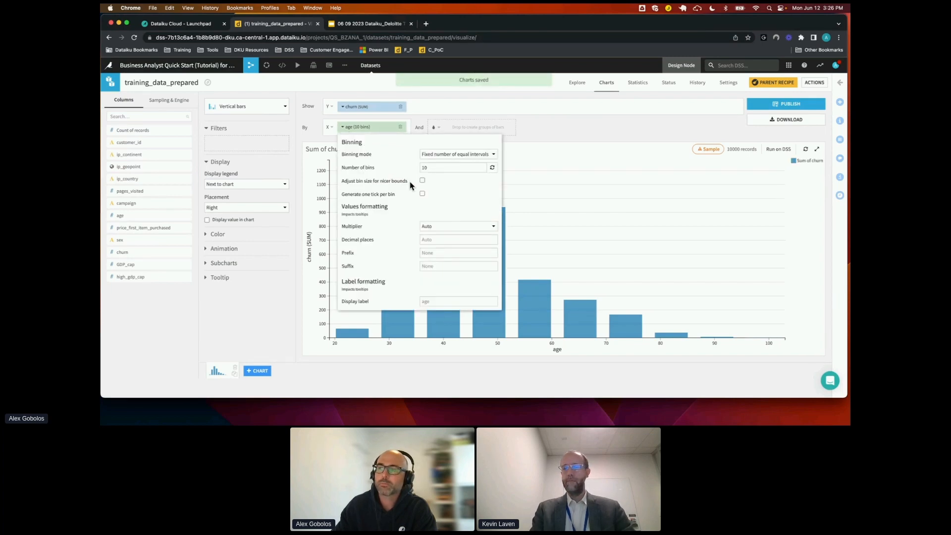
left_click(422, 180)
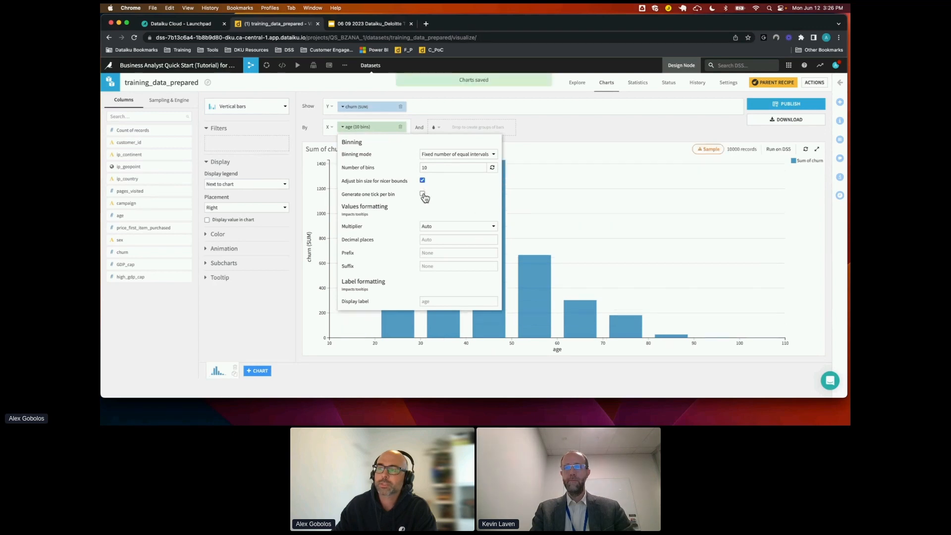
left_click(422, 194)
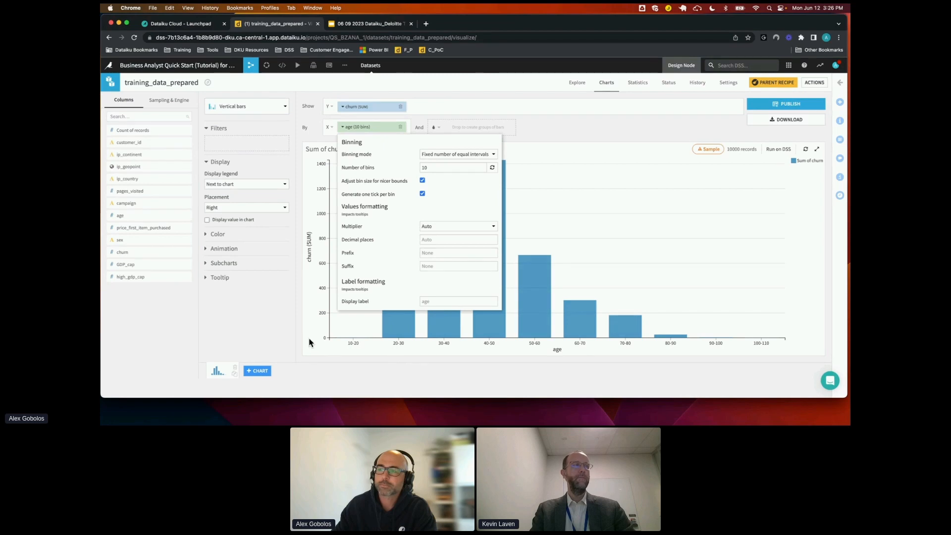
left_click(286, 334)
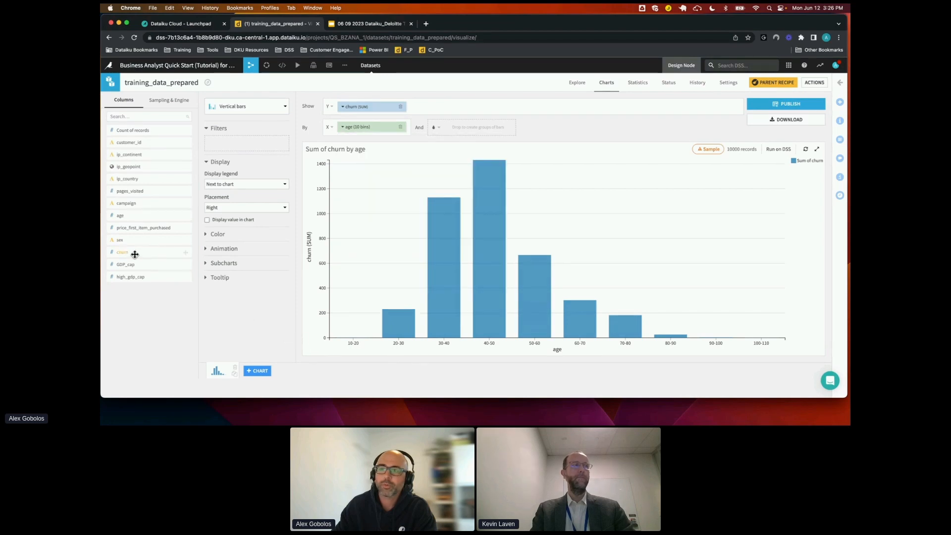
left_click_drag(120, 239, 468, 130)
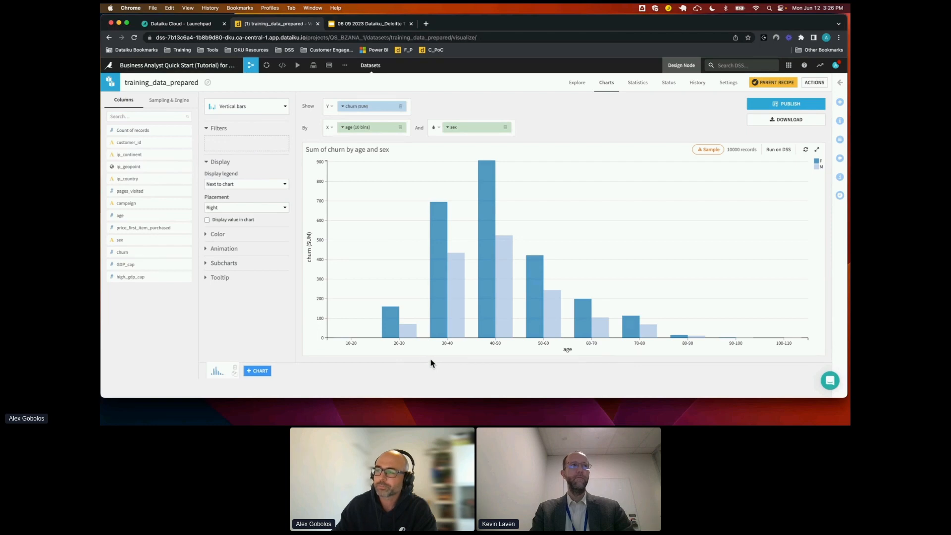
Add a second chart of type Scatter map and plot the ip_geopoint column on it
left_click(263, 373)
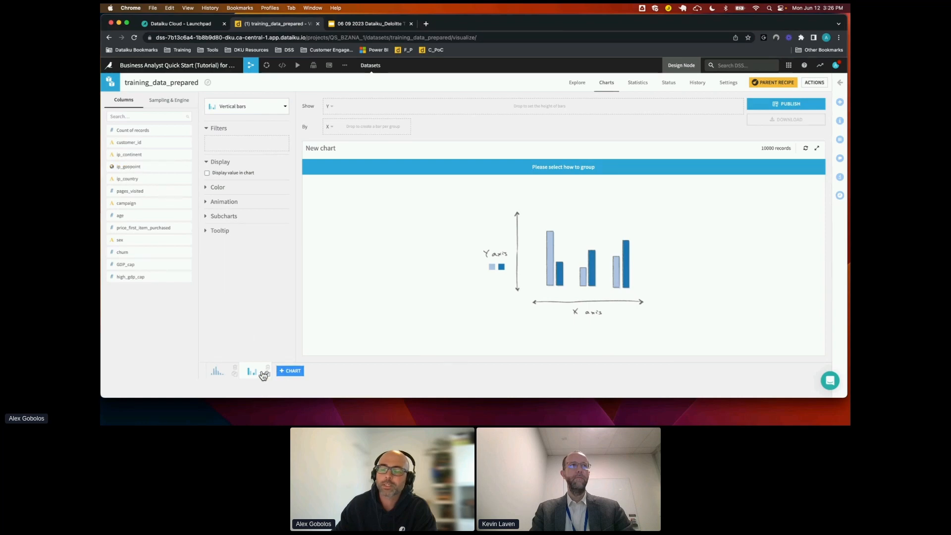
left_click(258, 108)
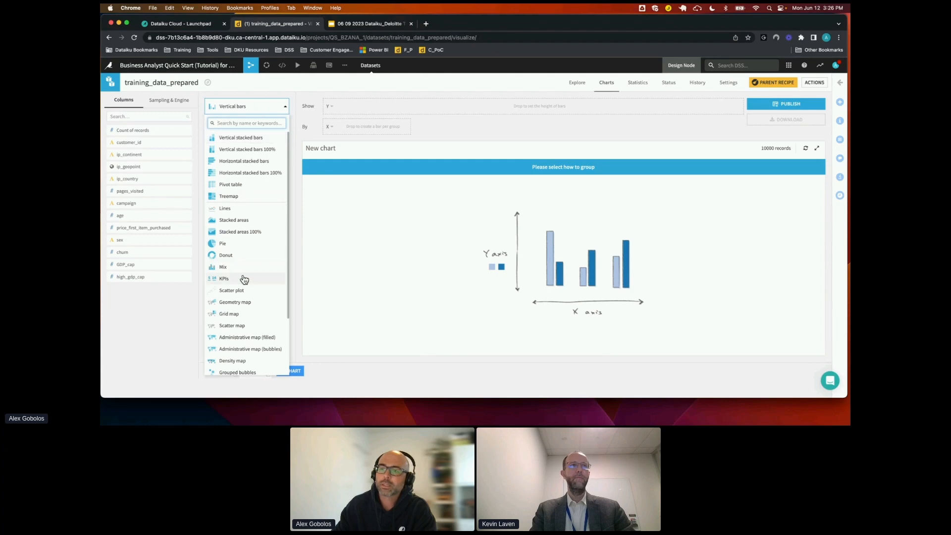
scroll(245, 307, "down", 1)
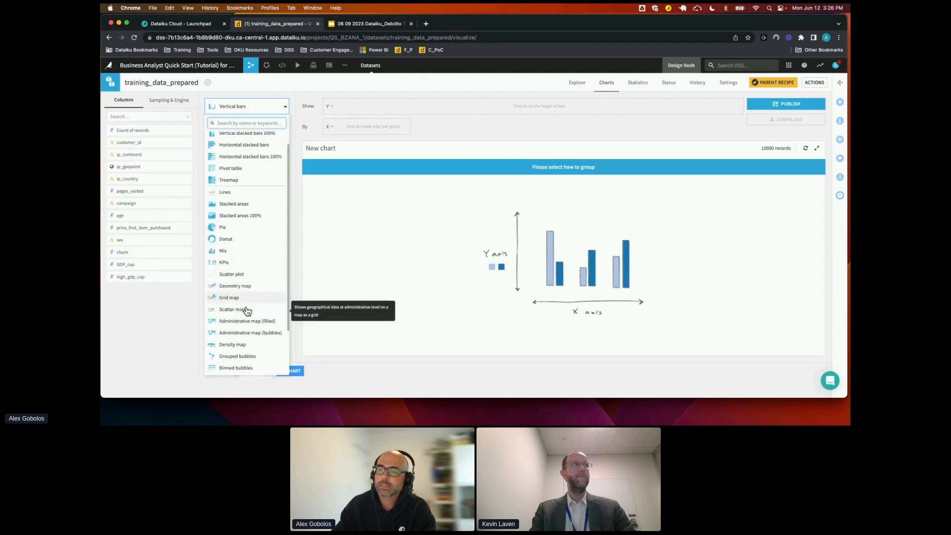
scroll(238, 308, "down", 1)
left_click(232, 304)
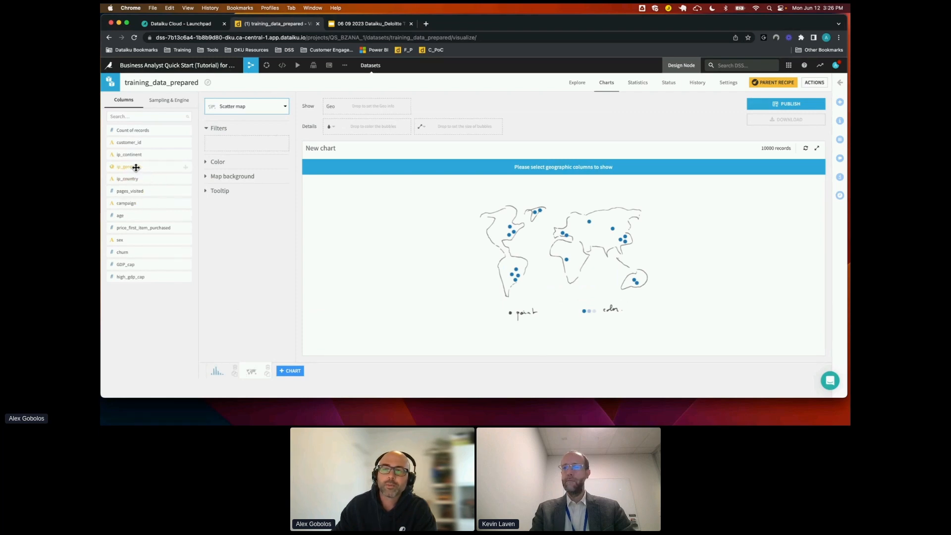
left_click_drag(136, 168, 353, 111)
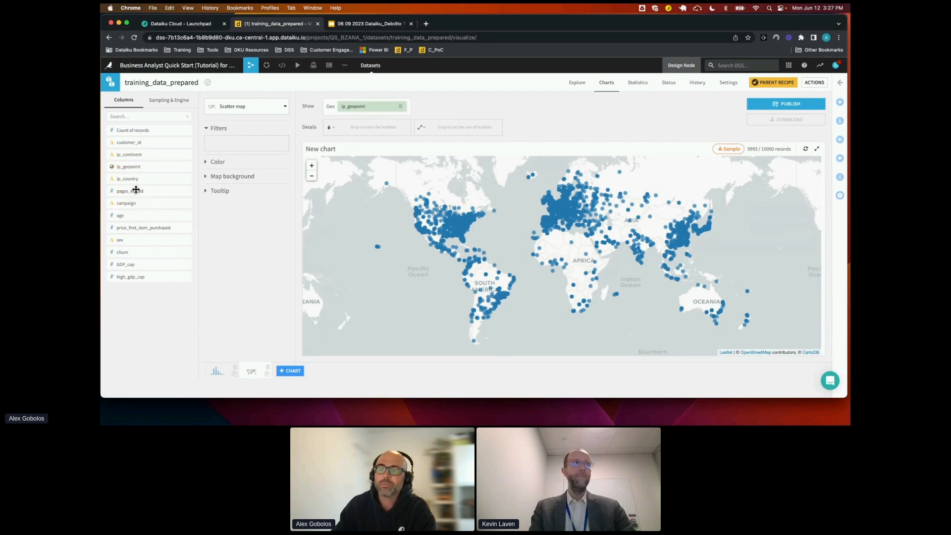
Color the scatter map's points by churn and slightly reduce their base radius
left_click_drag(132, 253, 359, 129)
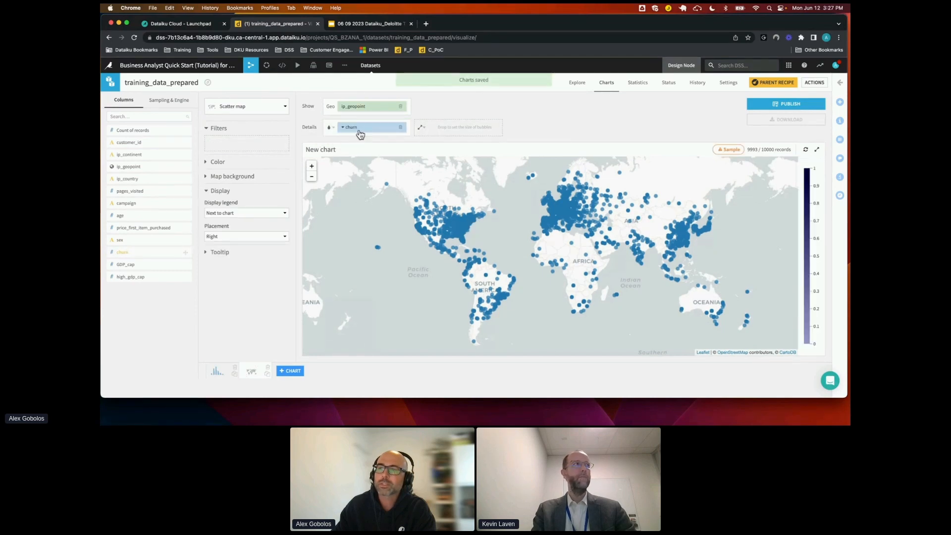
left_click(421, 128)
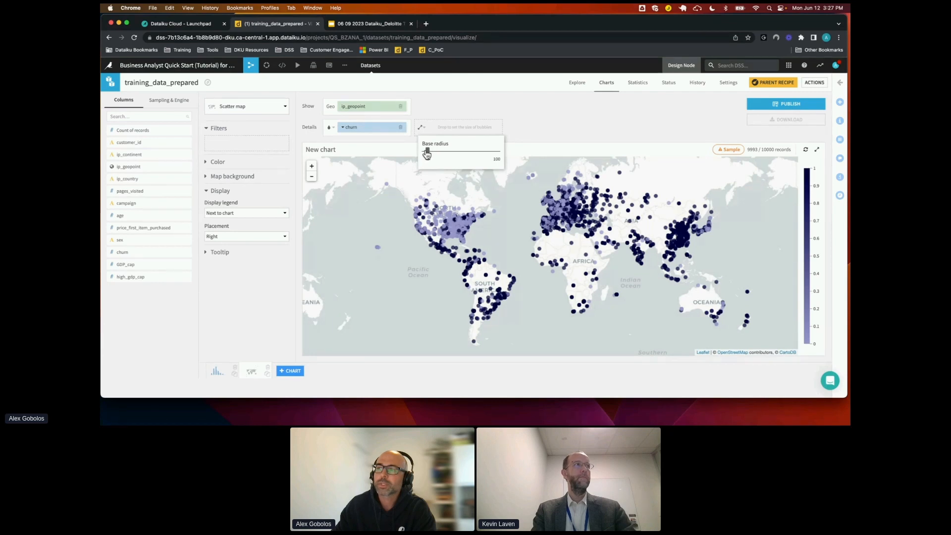
left_click(425, 151)
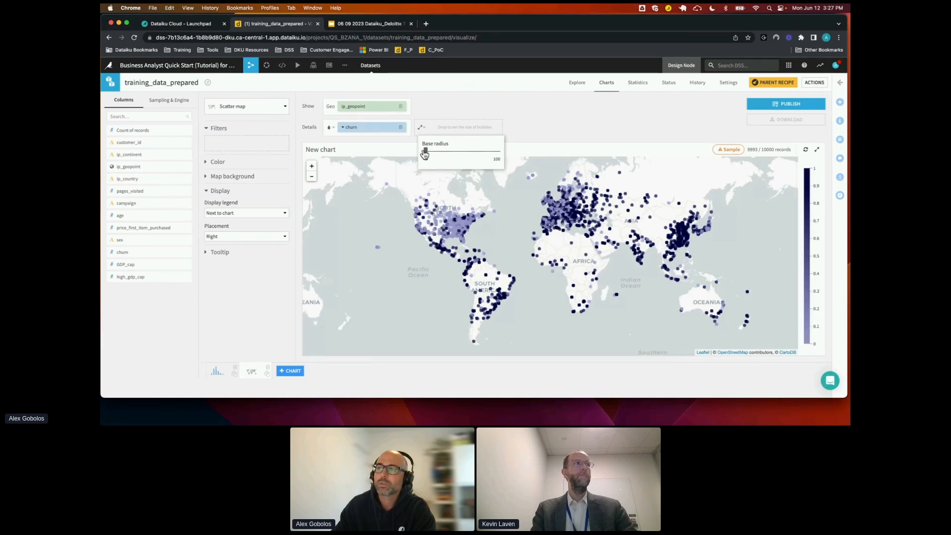
Set the scatter map points' base radius to 3 and apply the Red-green continuous palette
left_click(425, 153)
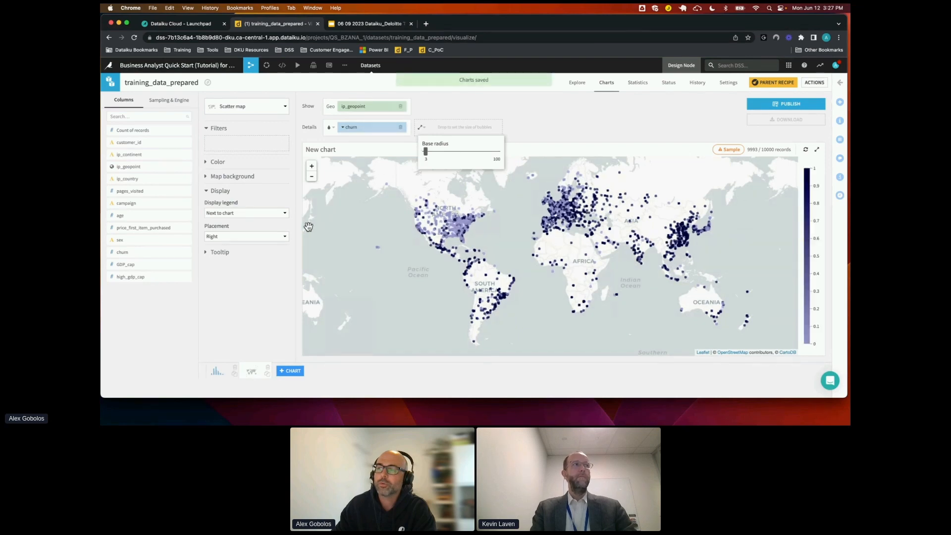
left_click(265, 283)
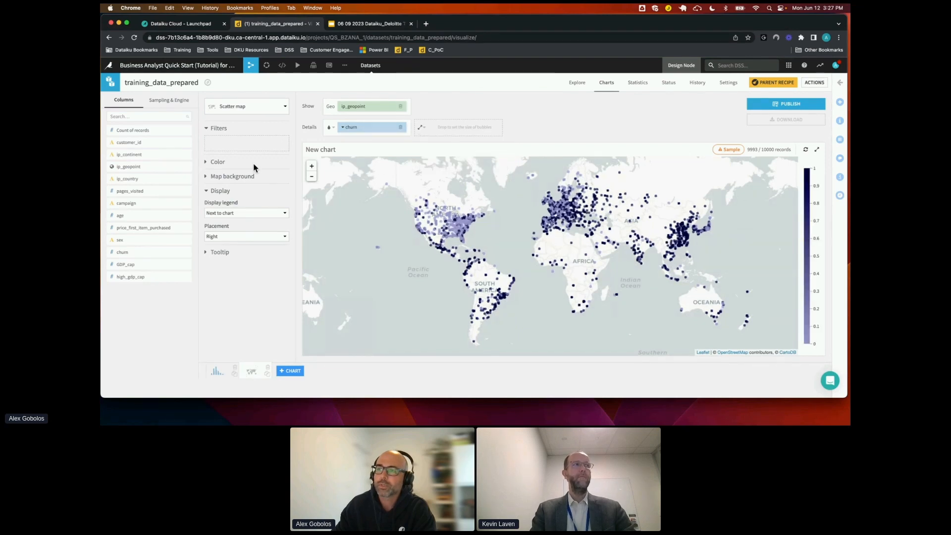
left_click(208, 162)
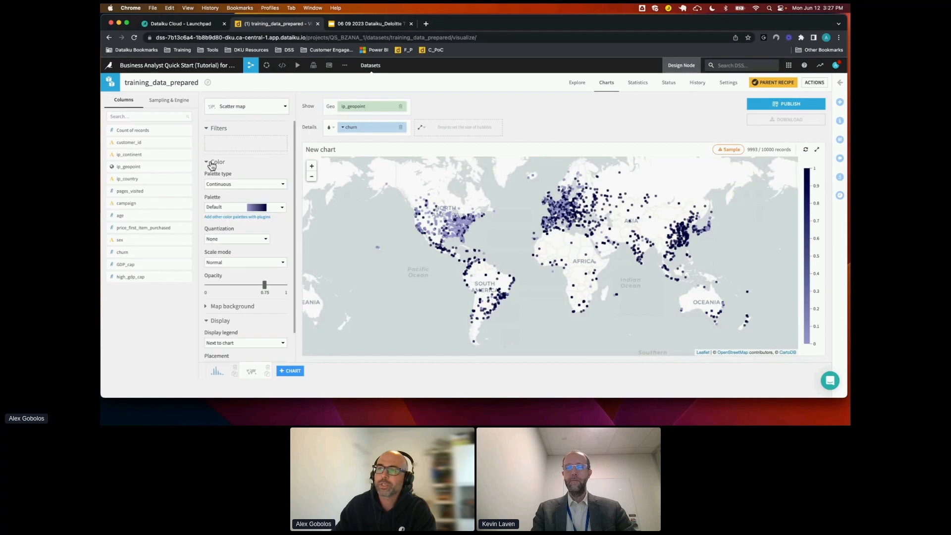
left_click(271, 209)
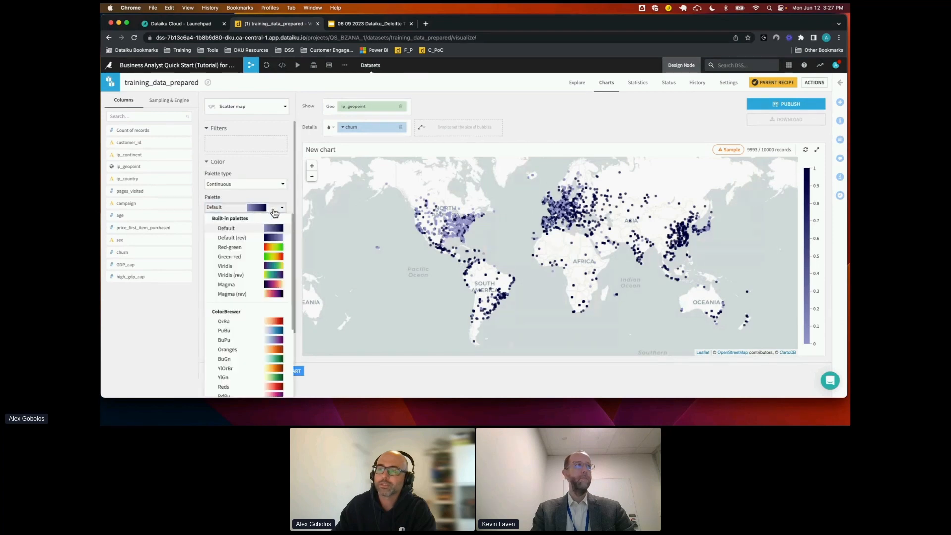
left_click(270, 249)
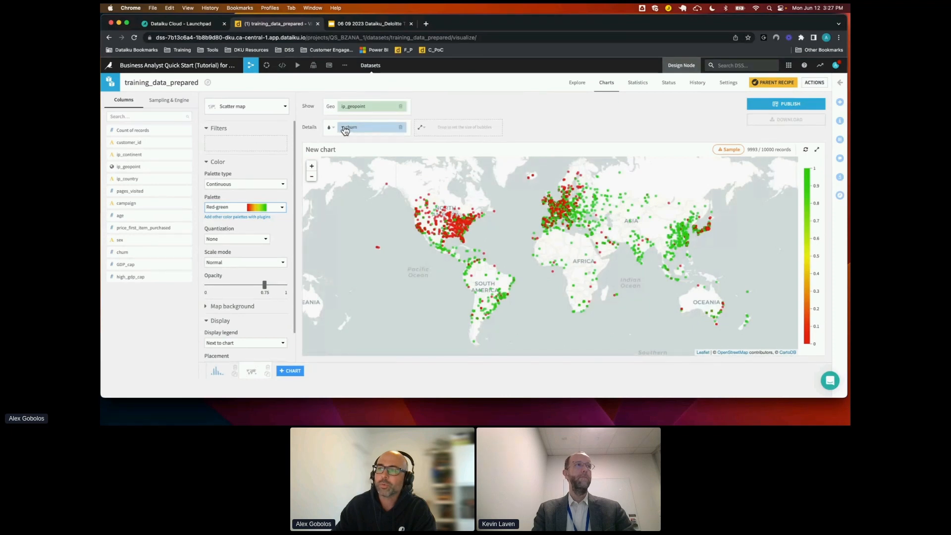
Treat the churn color column as alphanumeric and assign red to the points with value 1
left_click(345, 128)
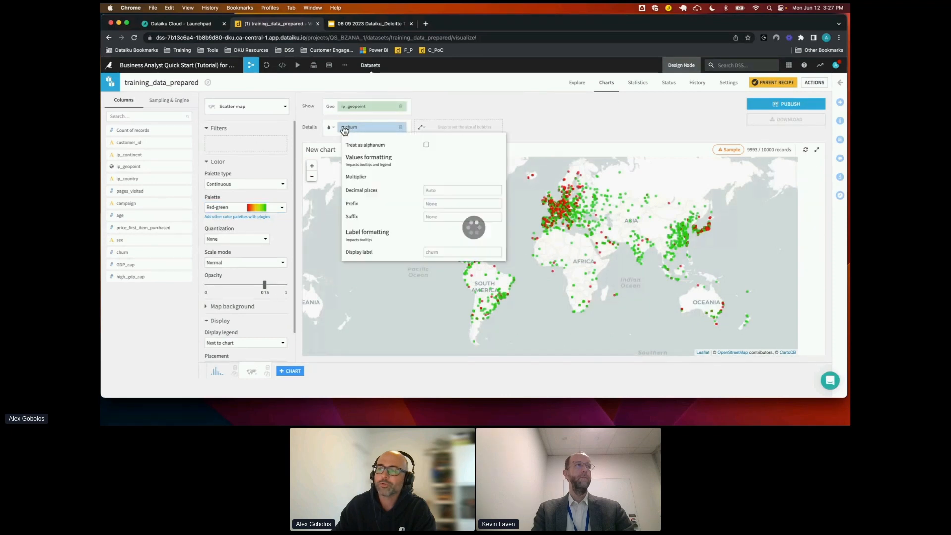
left_click(427, 145)
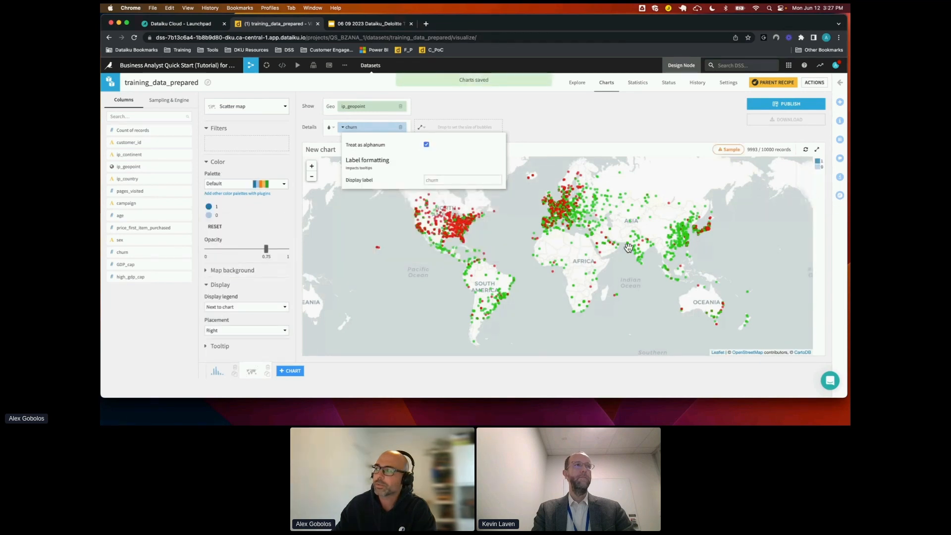
left_click(209, 214)
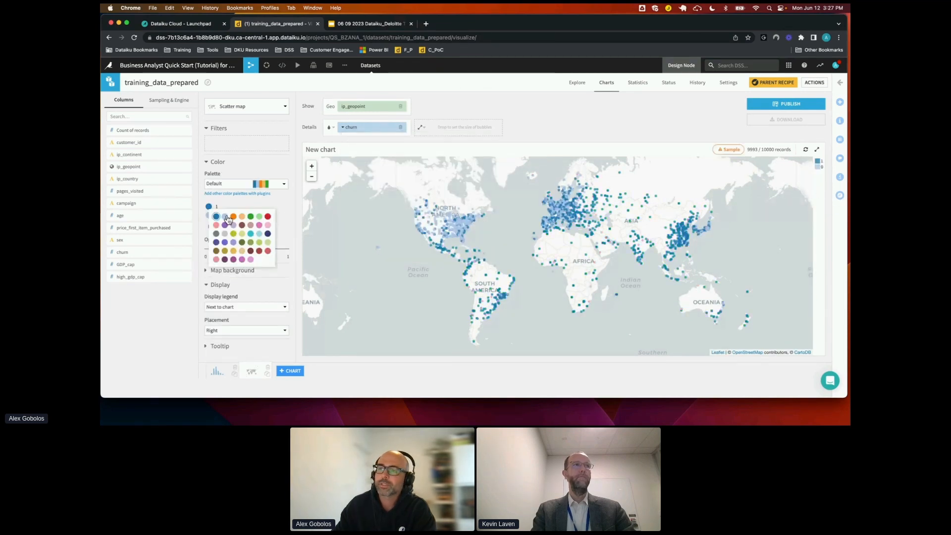
left_click(267, 217)
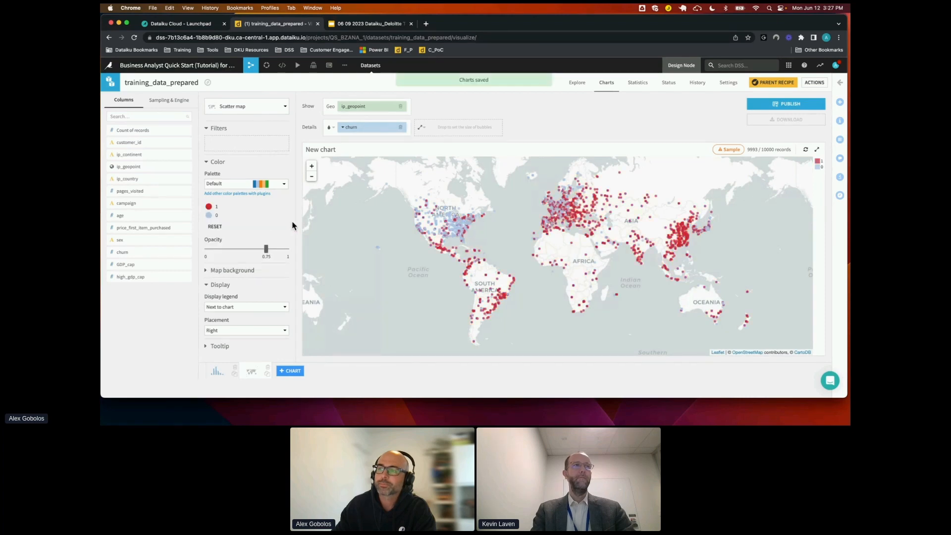
Examine the churn points around Toronto and Lake Ontario on the scatter map
scroll(472, 225, "up", 3)
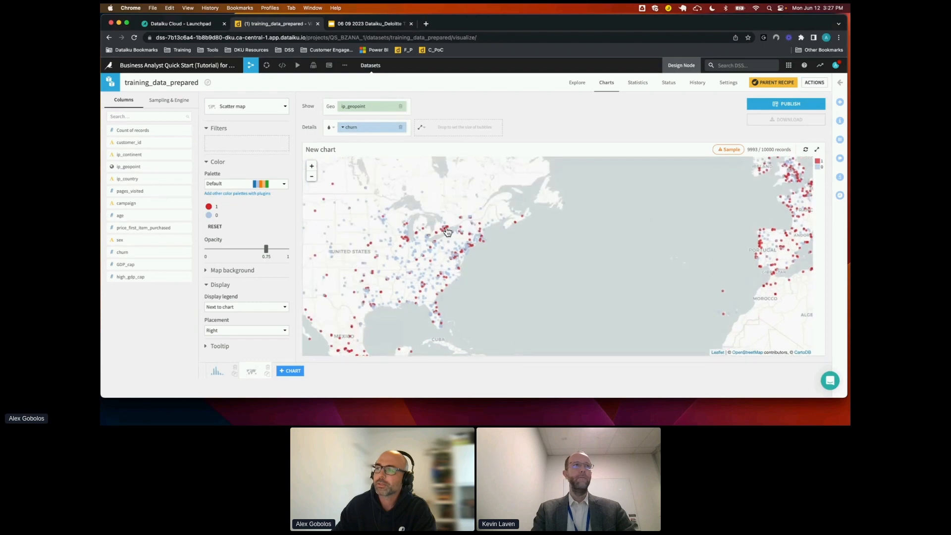
scroll(448, 224, "up", 2)
scroll(396, 259, "up", 3)
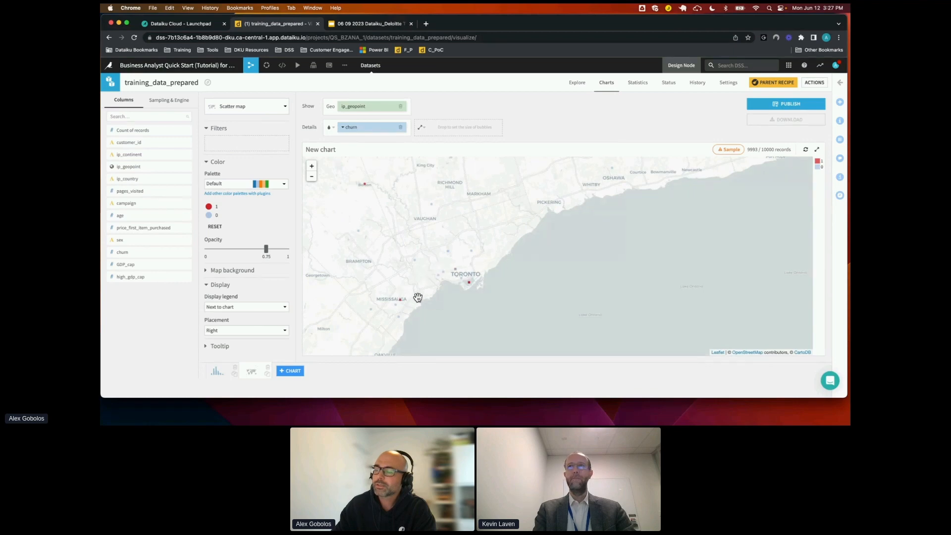
scroll(465, 285, "down", 3)
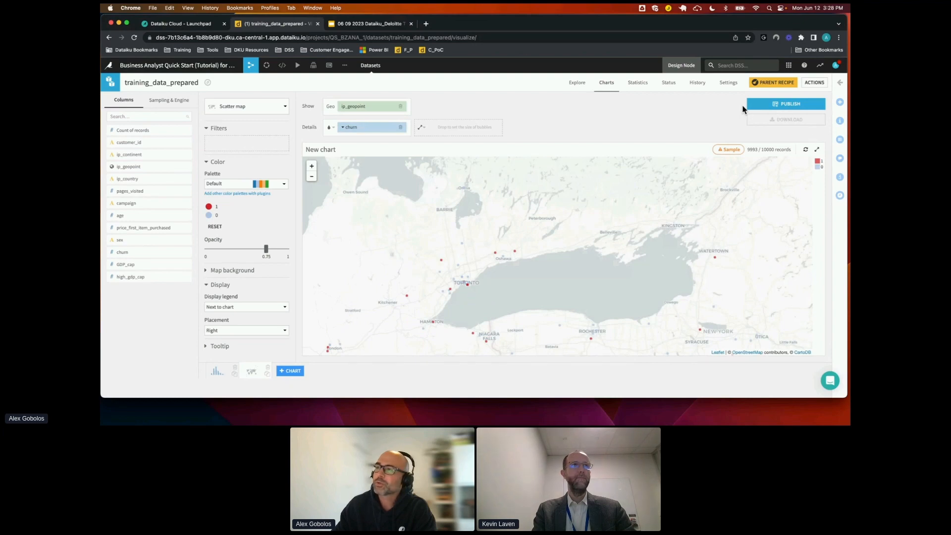
Publish both the churn bar chart and the scatter map to Slide 1 of the project's default dashboard, authorizing the source dataset
left_click(788, 106)
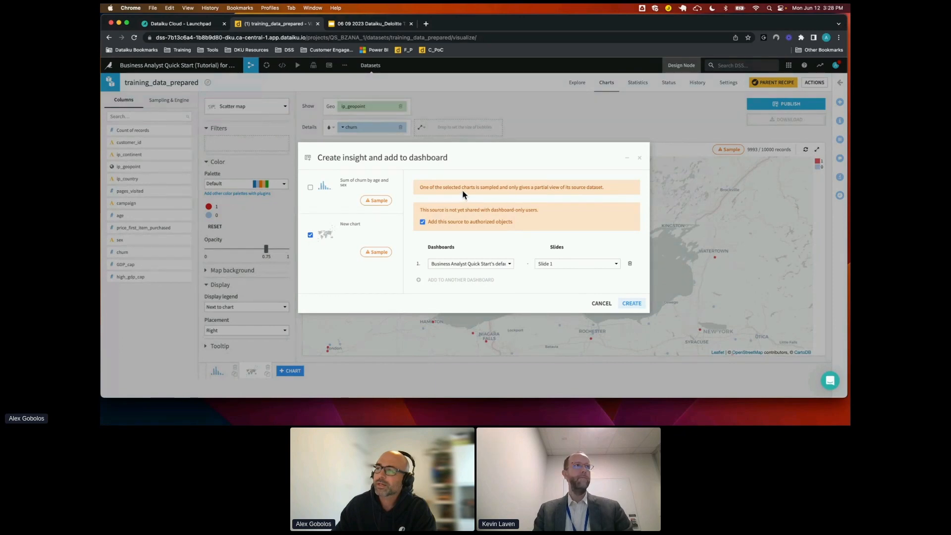
left_click(311, 188)
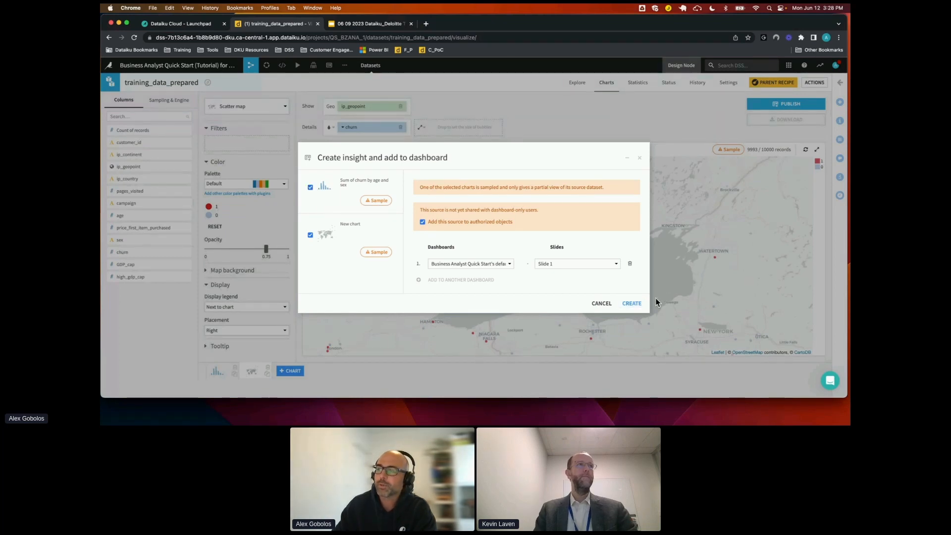
left_click(634, 304)
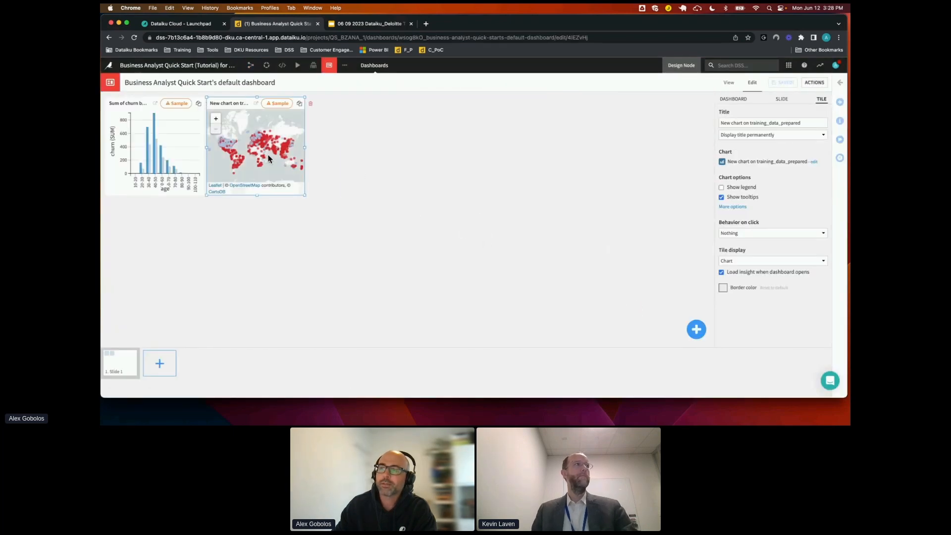
Enlarge the map and bar chart tiles side by side so each fills half of the slide's width, and save the dashboard
left_click_drag(297, 163, 445, 160)
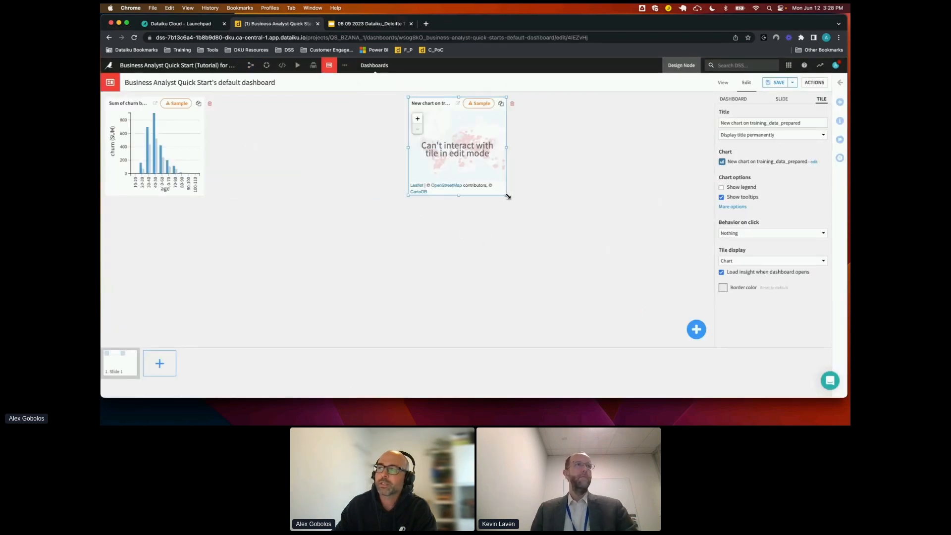
left_click_drag(506, 195, 700, 289)
left_click(194, 186)
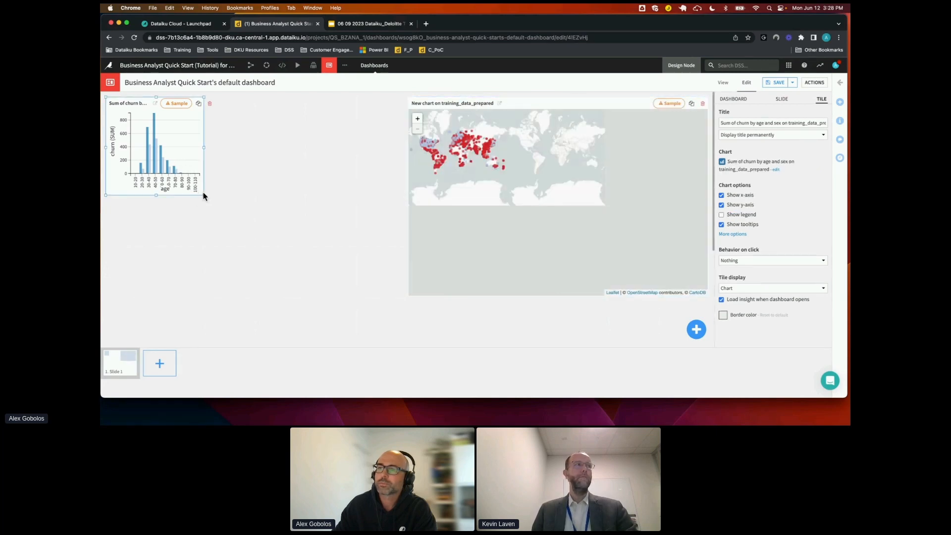
left_click_drag(205, 197, 406, 297)
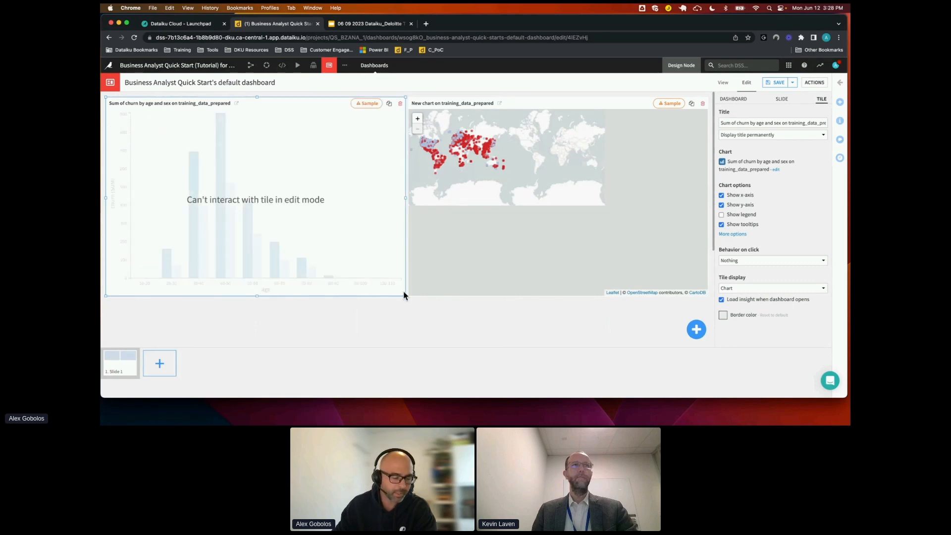
left_click(773, 83)
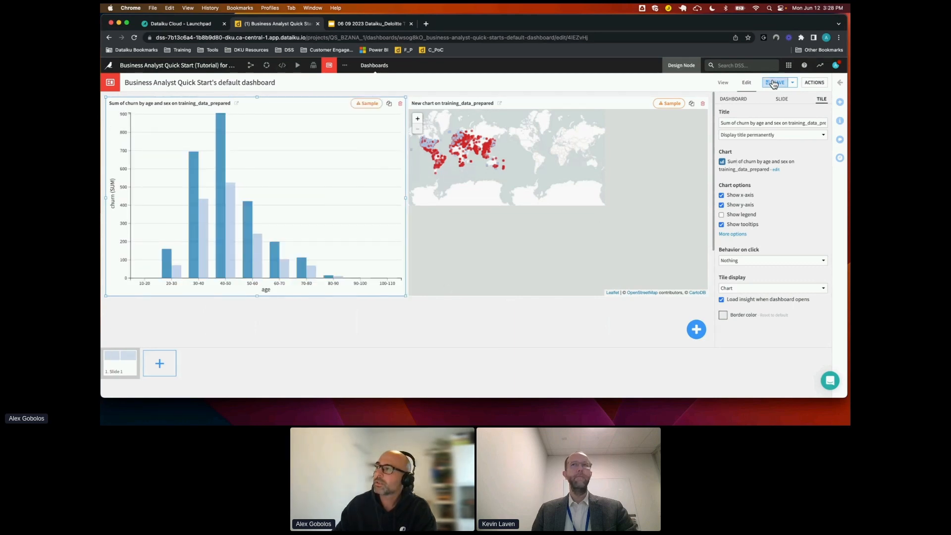
Open the dashboard in view mode and examine the churn map across the Americas and Europe
left_click(728, 84)
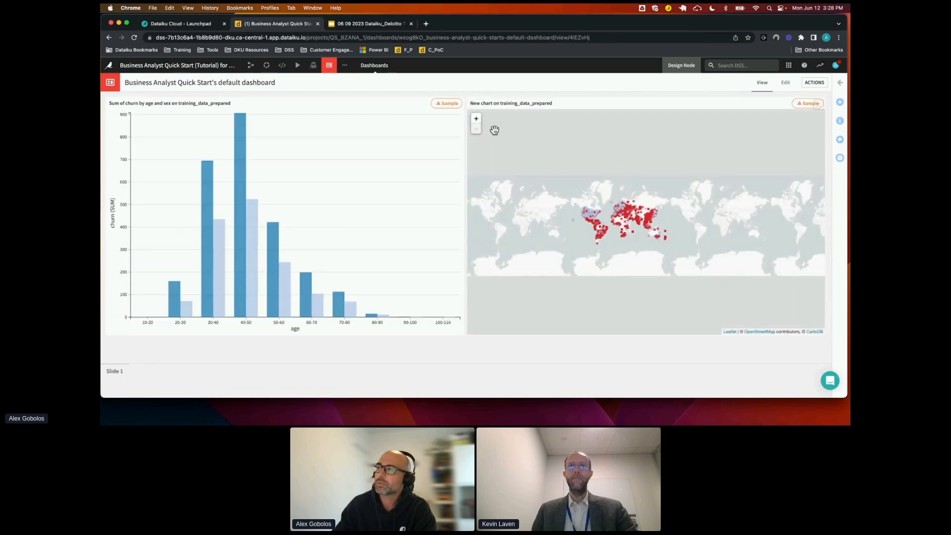
left_click(476, 119)
left_click(476, 120)
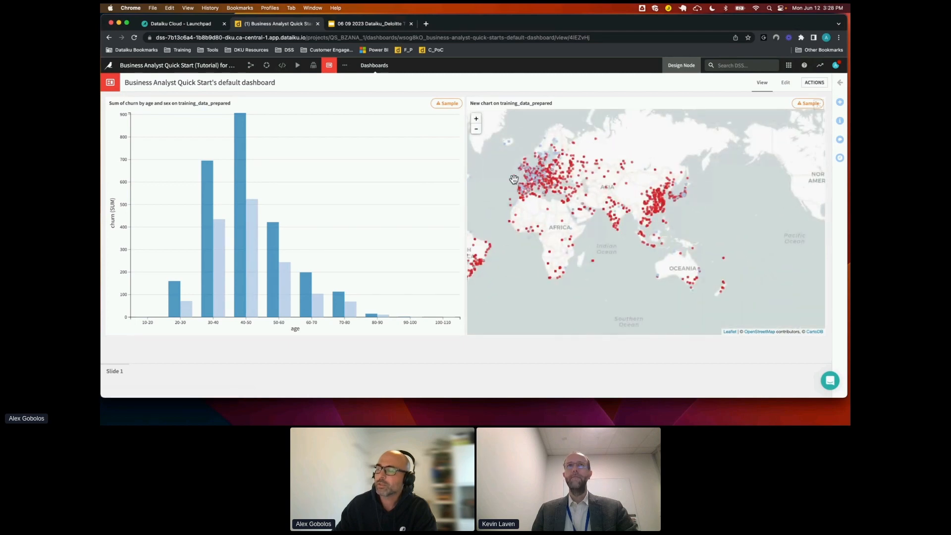
left_click_drag(473, 169, 670, 213)
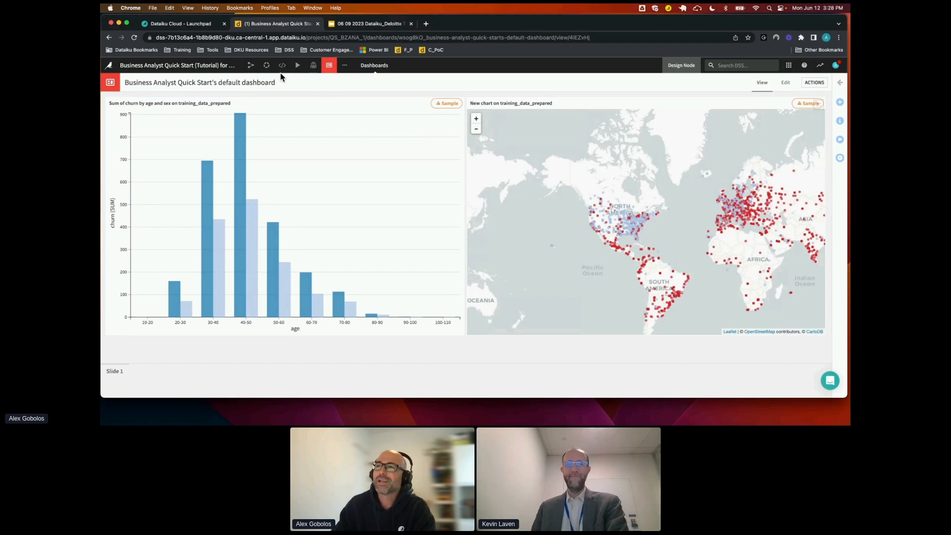
Return to the project's Flow and switch to the Google Slides presentation, advancing to the Model and Review slide
left_click(251, 65)
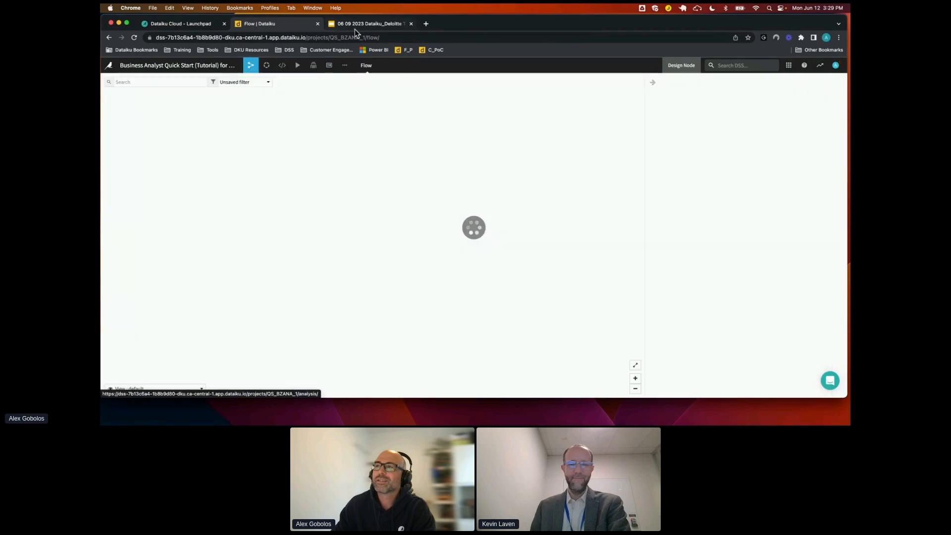
left_click(359, 25)
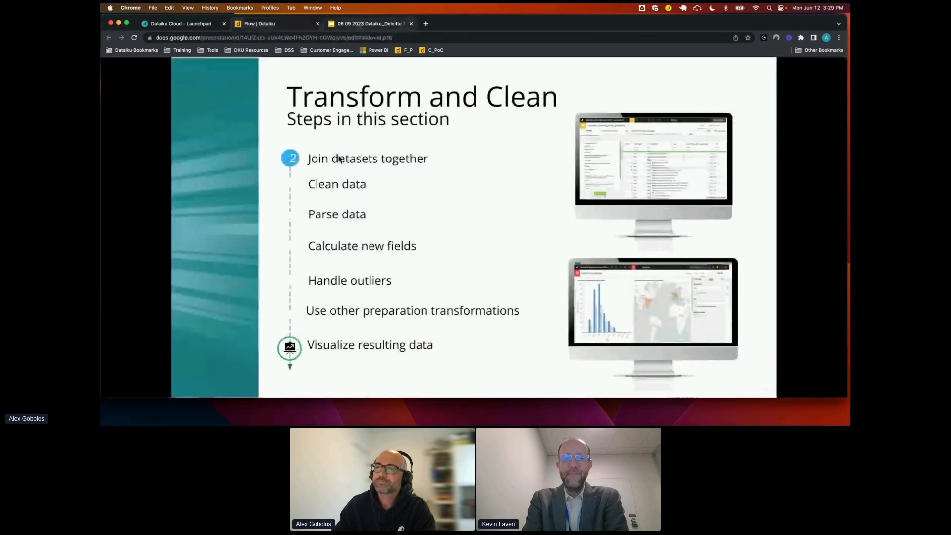
key("Right")
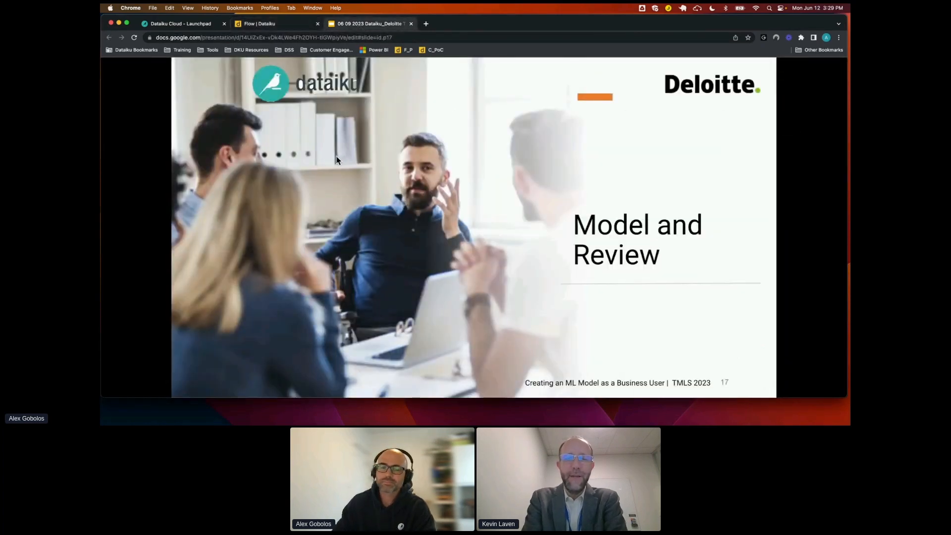
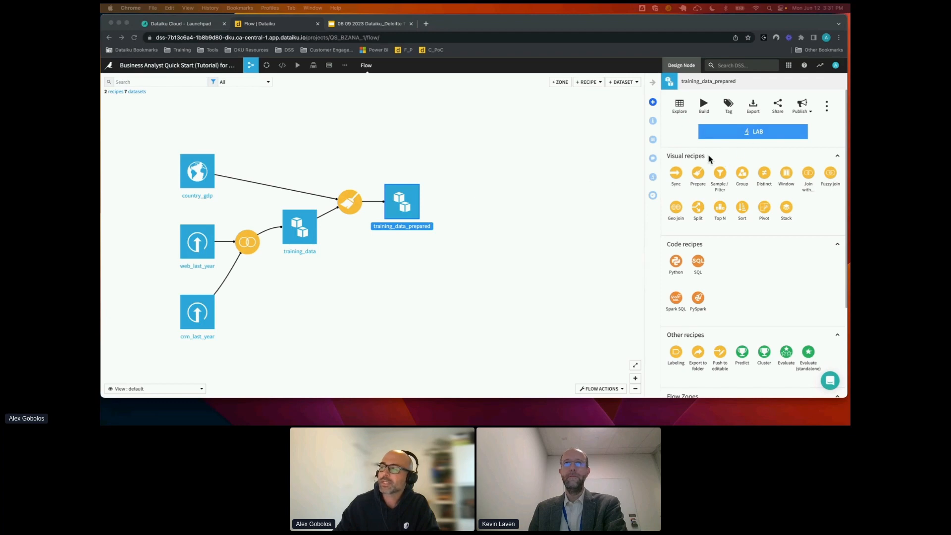
Create an AutoML prediction analysis on training_data_prepared with churn as the target, using the in-memory Interpretable Models for Business Analysts template
left_click(752, 131)
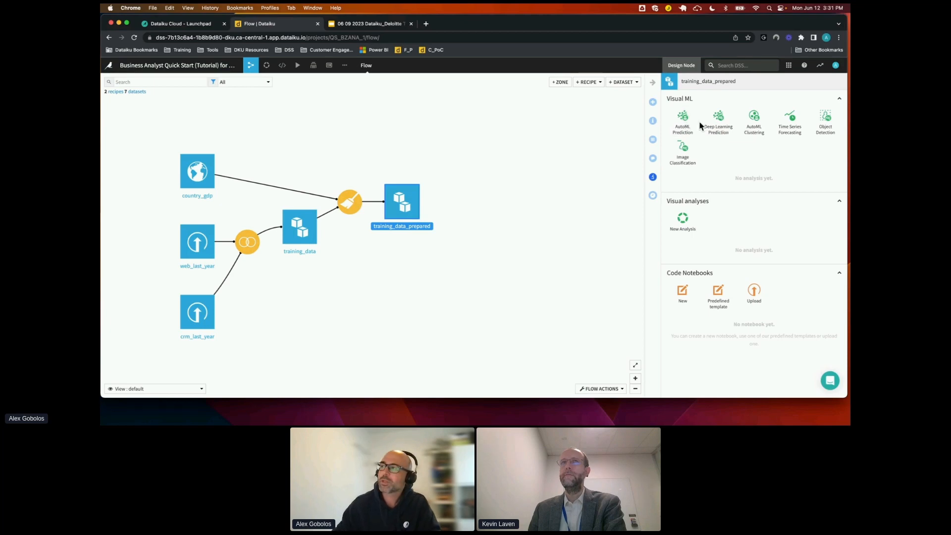
left_click(688, 122)
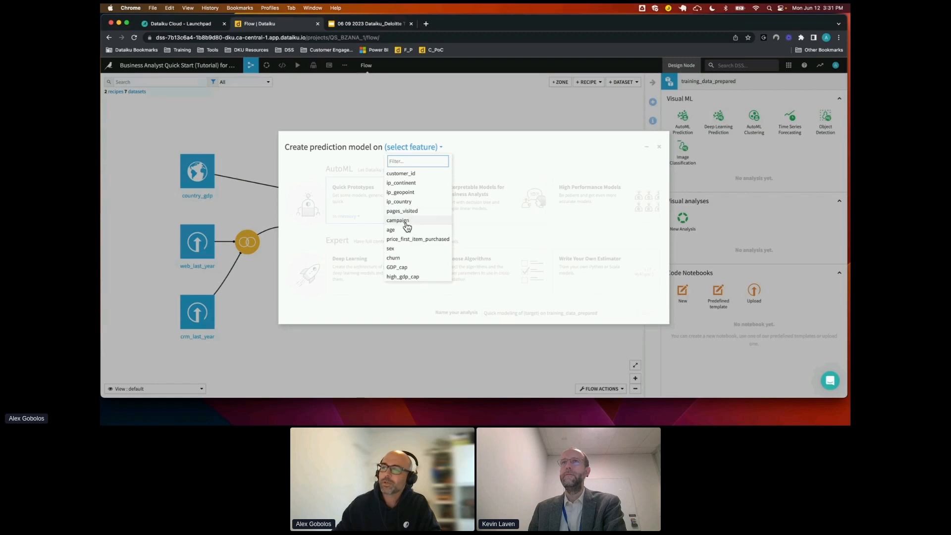
left_click(401, 259)
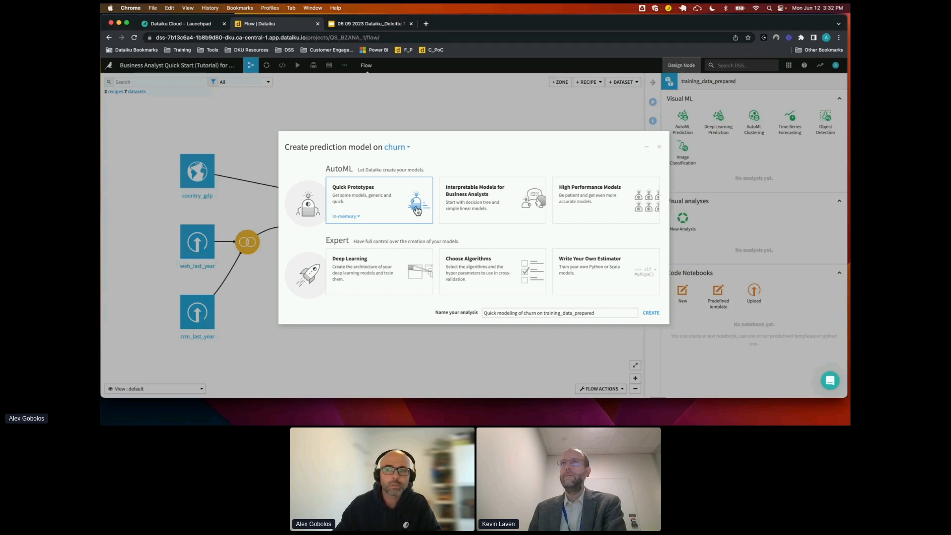
left_click(513, 212)
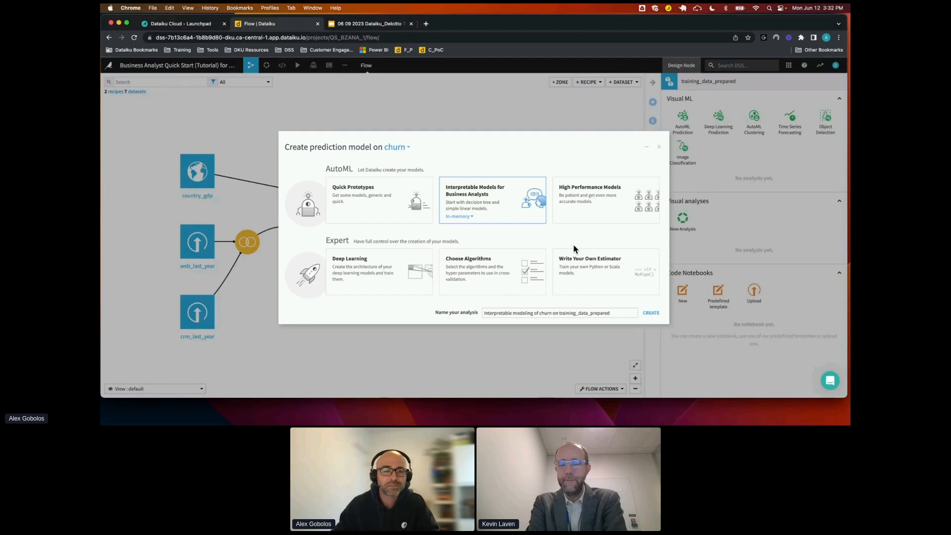
left_click(651, 314)
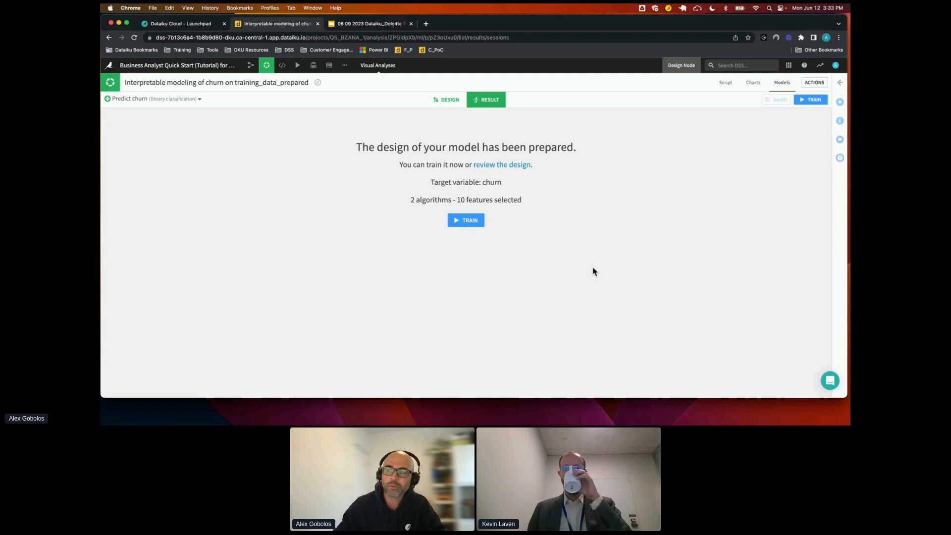
Train the churn models, compare the Logistic Regression and Decision Tree results, and open the Decision Tree model's report
left_click(469, 221)
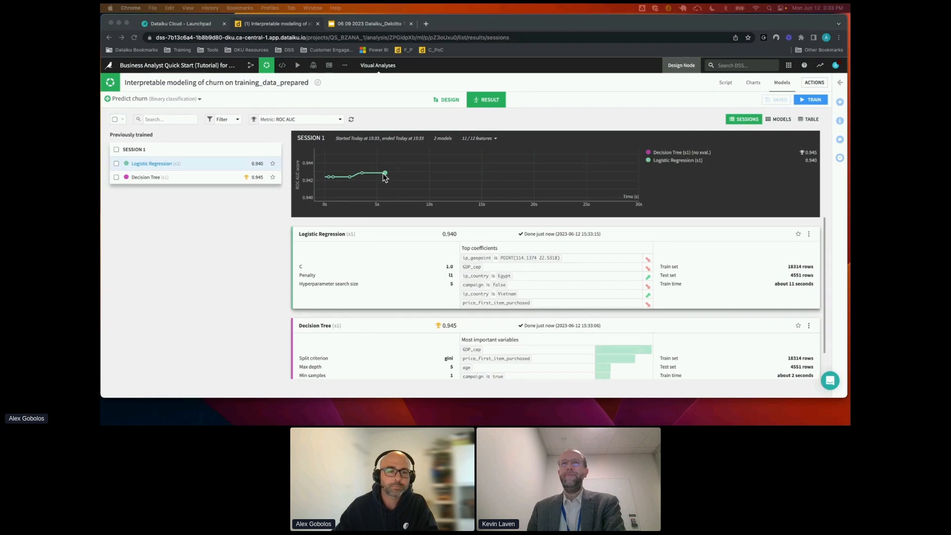
scroll(395, 247, "down", 2)
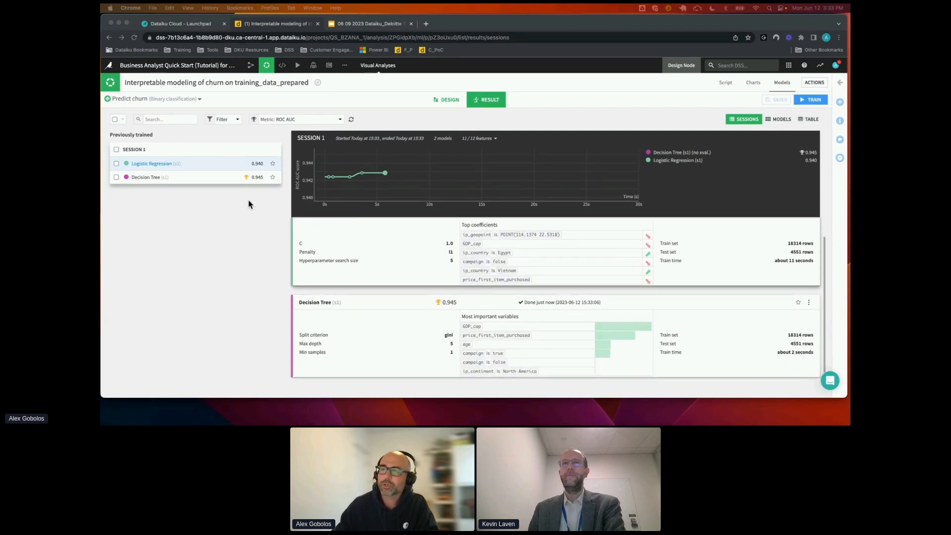
left_click(218, 202)
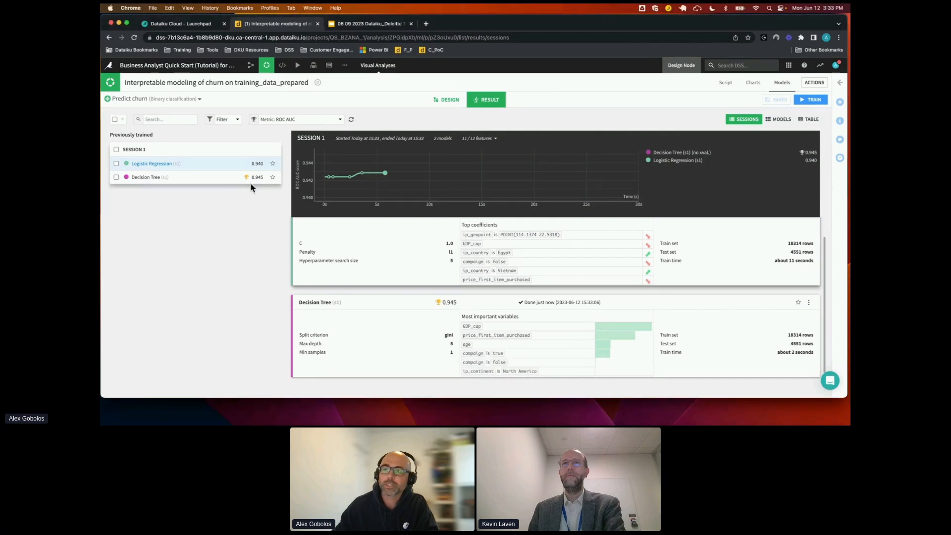
left_click(147, 180)
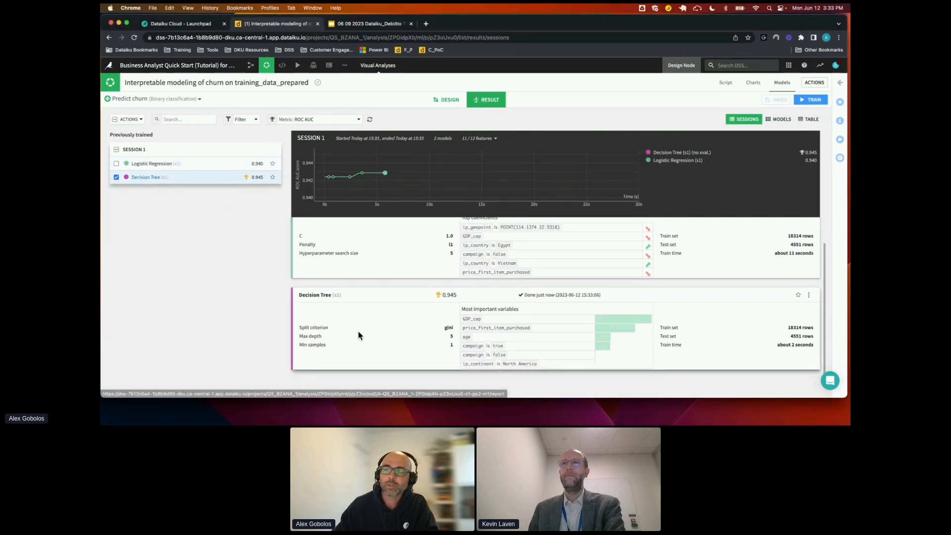
left_click(321, 296)
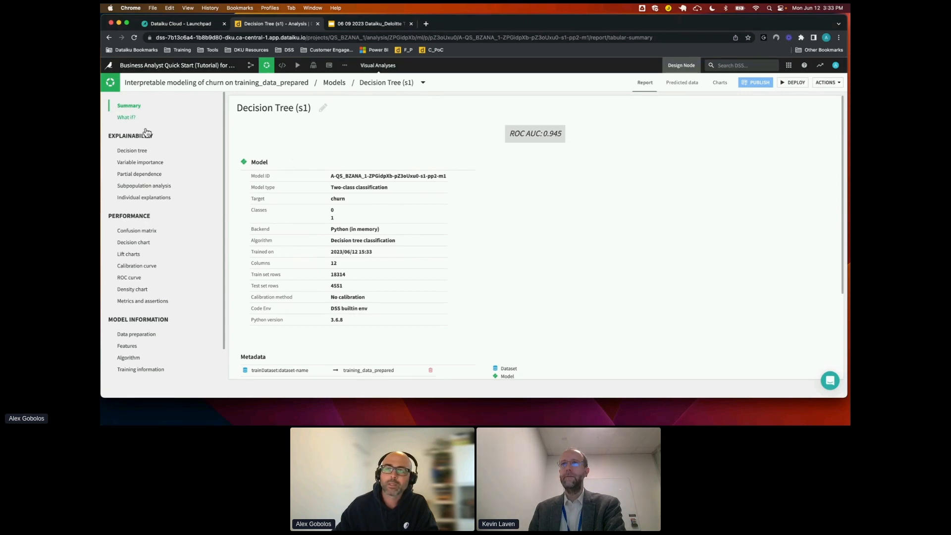
Examine the decision tree's split nodes, expanding the GDP_cap > 9576.50 branch on both sides, and view the variable importance chart
left_click(142, 151)
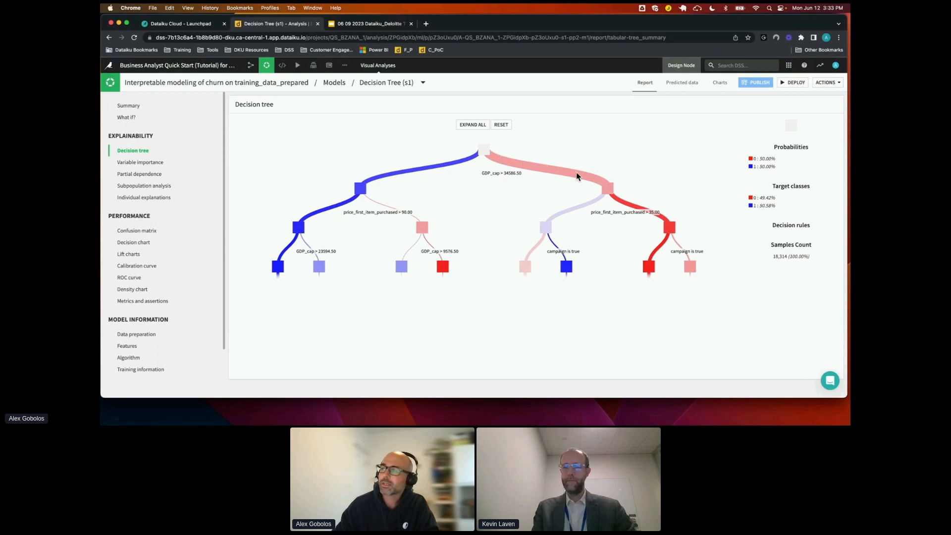
mouse_move(609, 189)
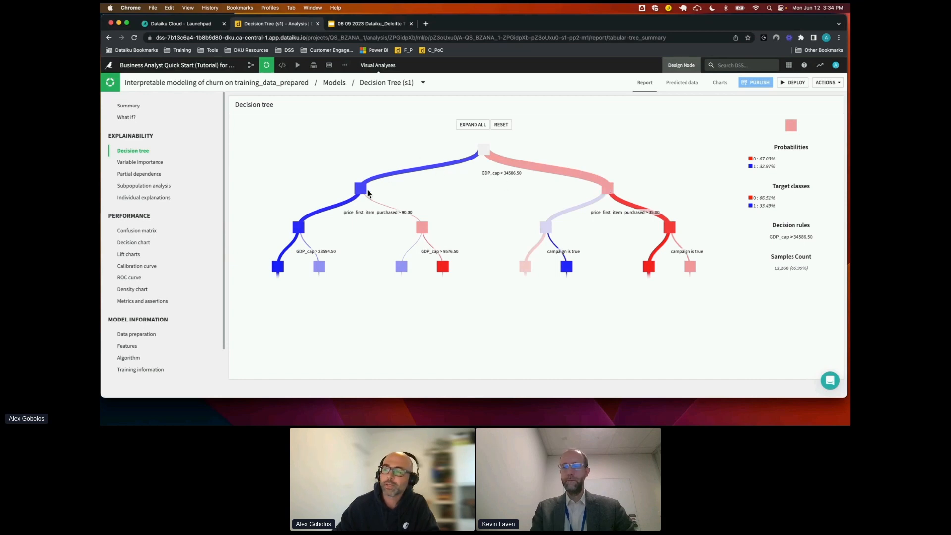
mouse_move(361, 196)
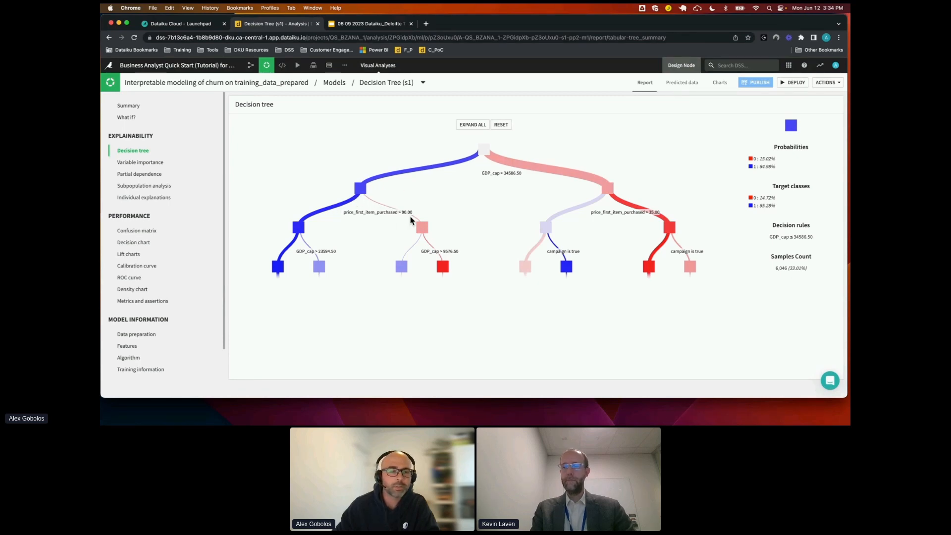
left_click(444, 267)
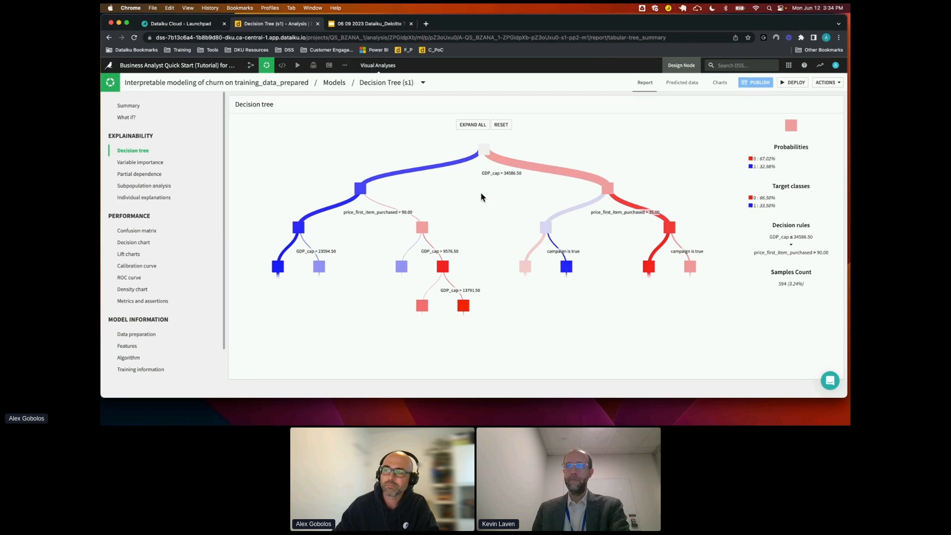
left_click(463, 306)
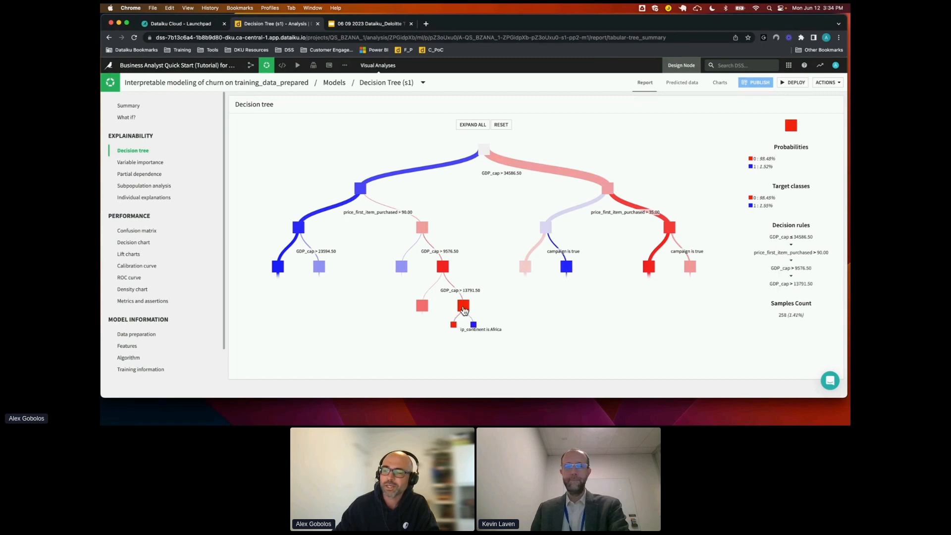
left_click(422, 306)
left_click(401, 344)
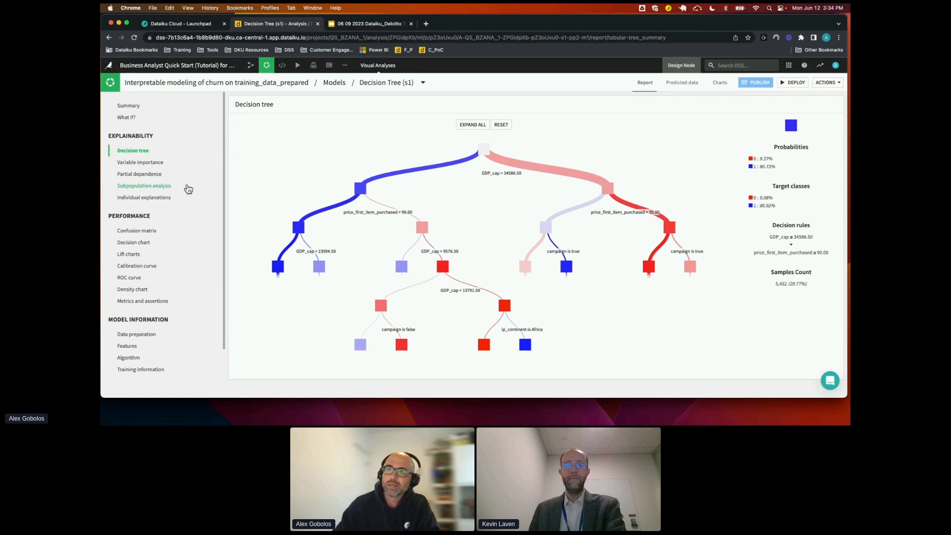
left_click(150, 167)
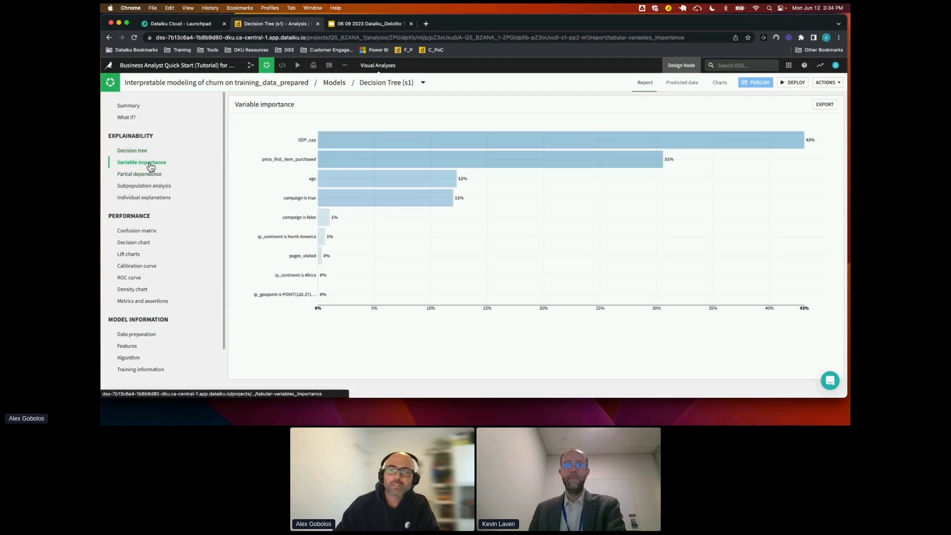
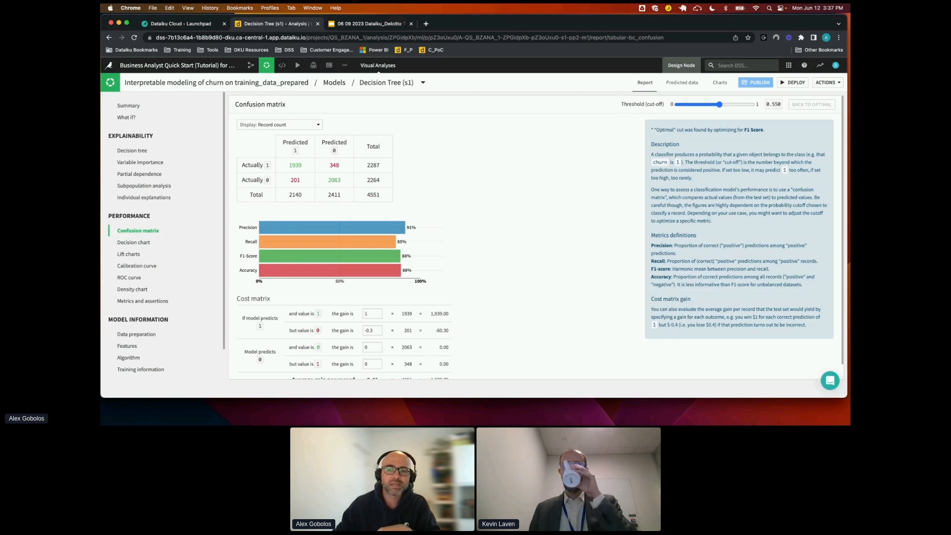
Compute the decision tree's subpopulation analysis for the sex variable, and open the individual explanations
scroll(123, 305, "down", 2)
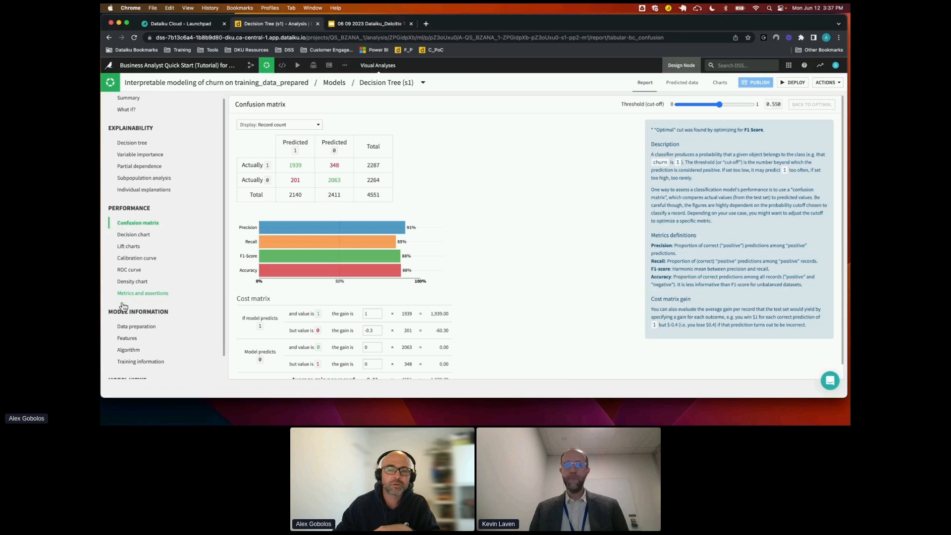
scroll(122, 306, "down", 1)
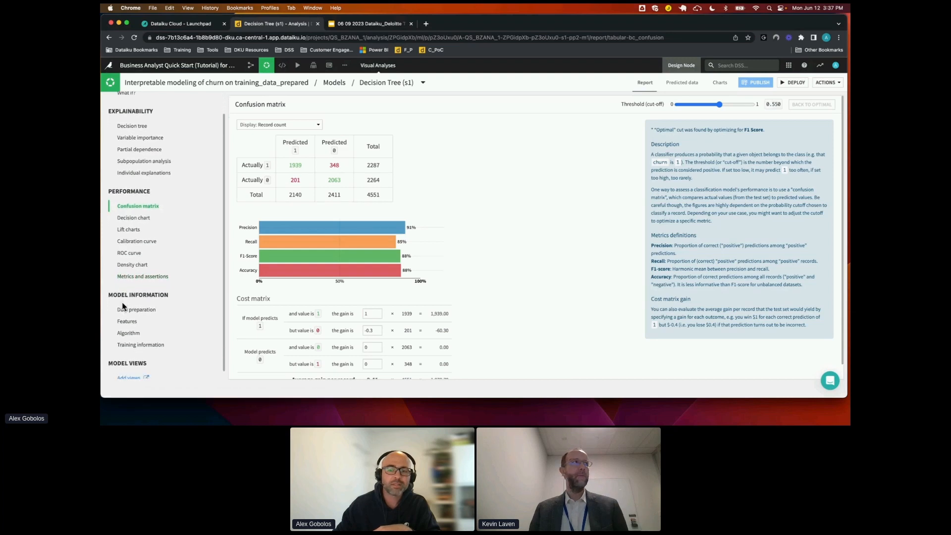
scroll(121, 304, "up", 3)
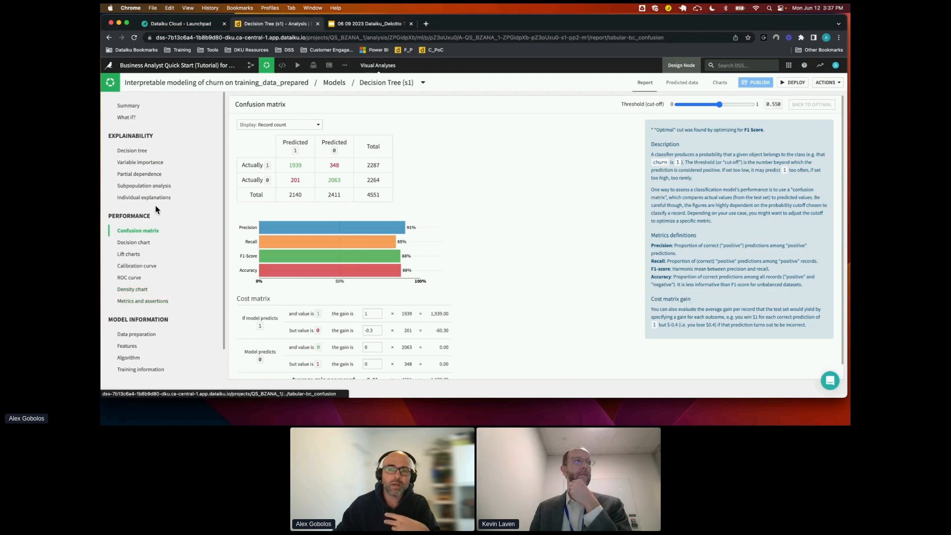
left_click(155, 188)
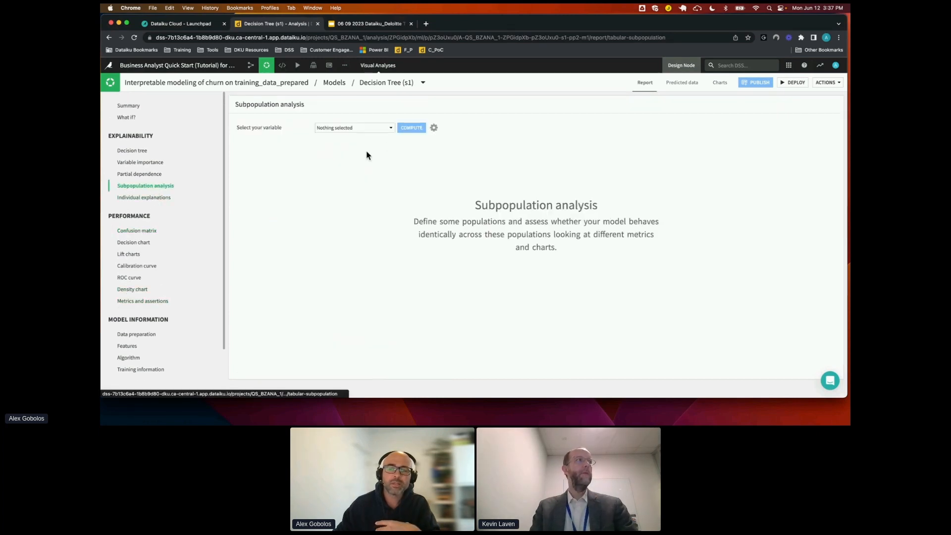
left_click(381, 129)
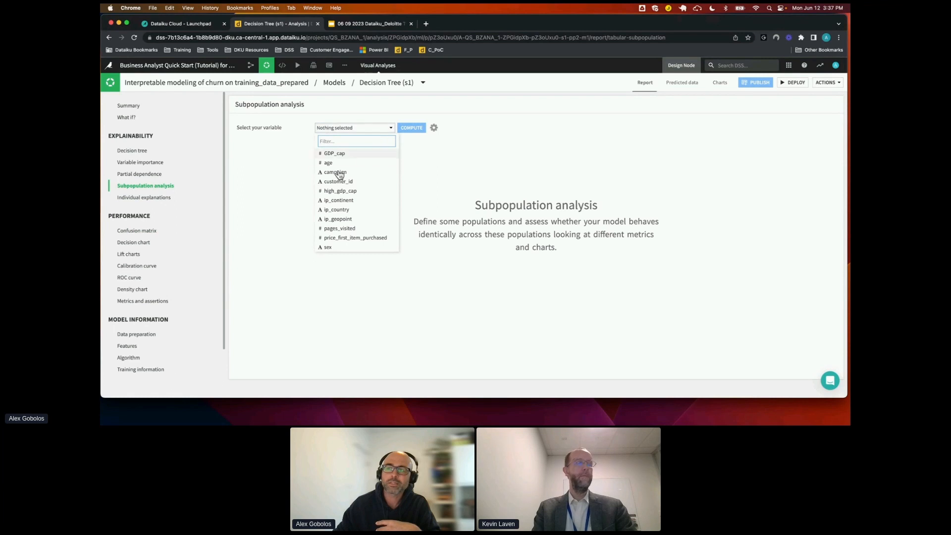
left_click(331, 247)
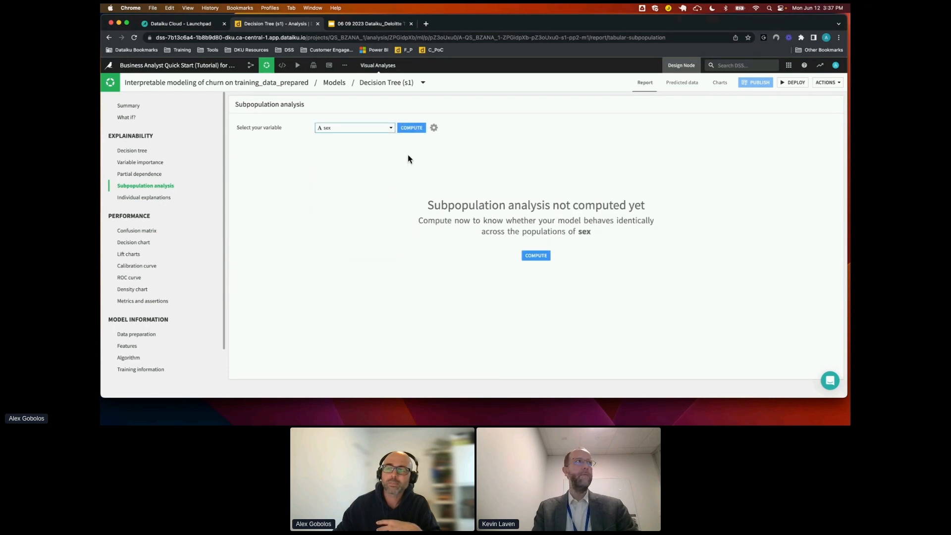
left_click(414, 129)
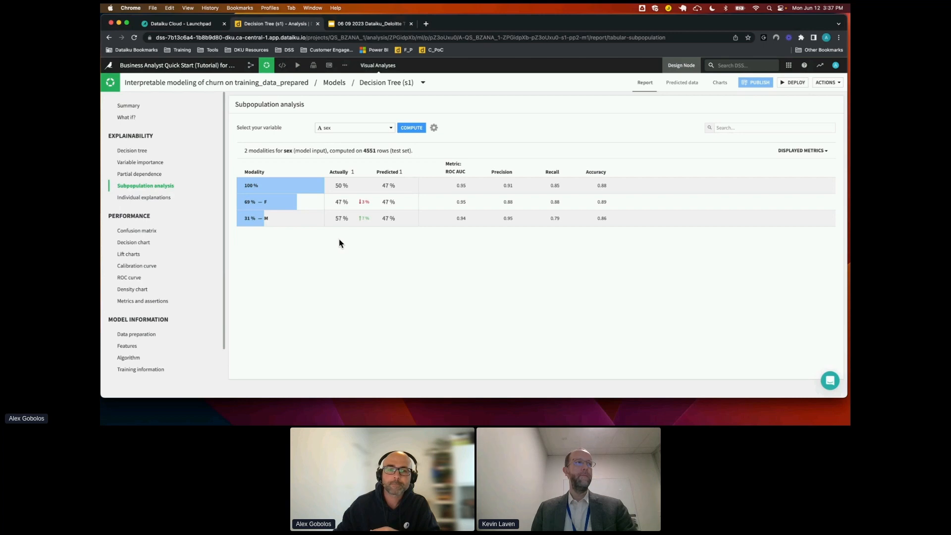
left_click(160, 198)
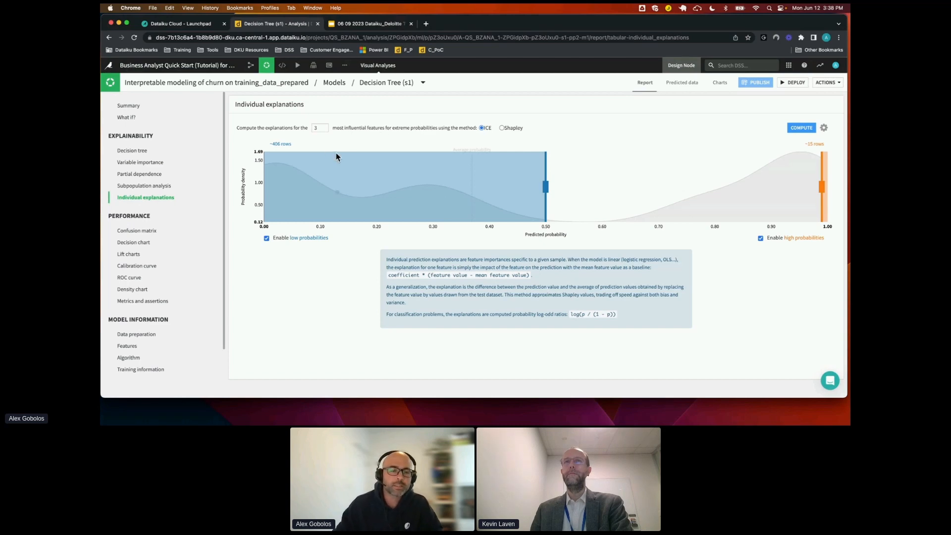
Return to the churn analysis's models and review the design's target, train/test set and debugging settings
left_click(294, 84)
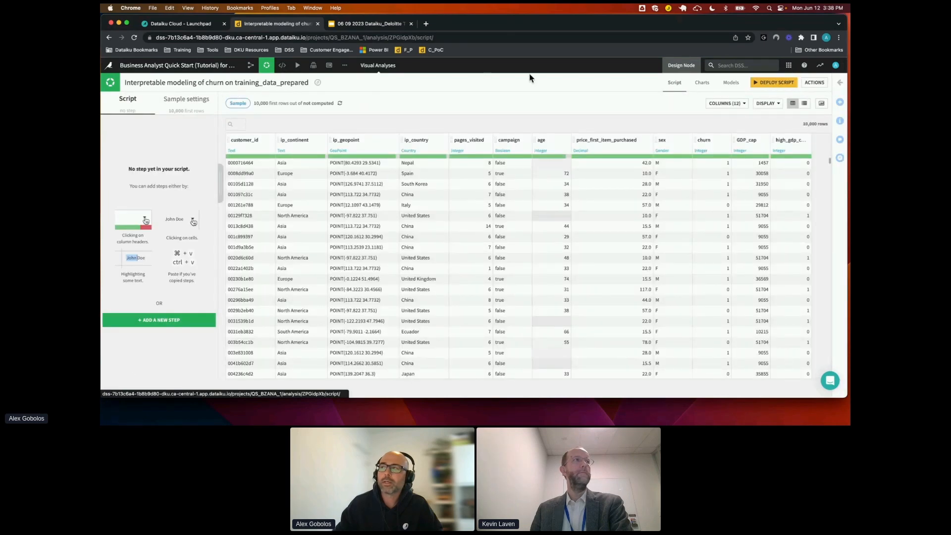
left_click(730, 82)
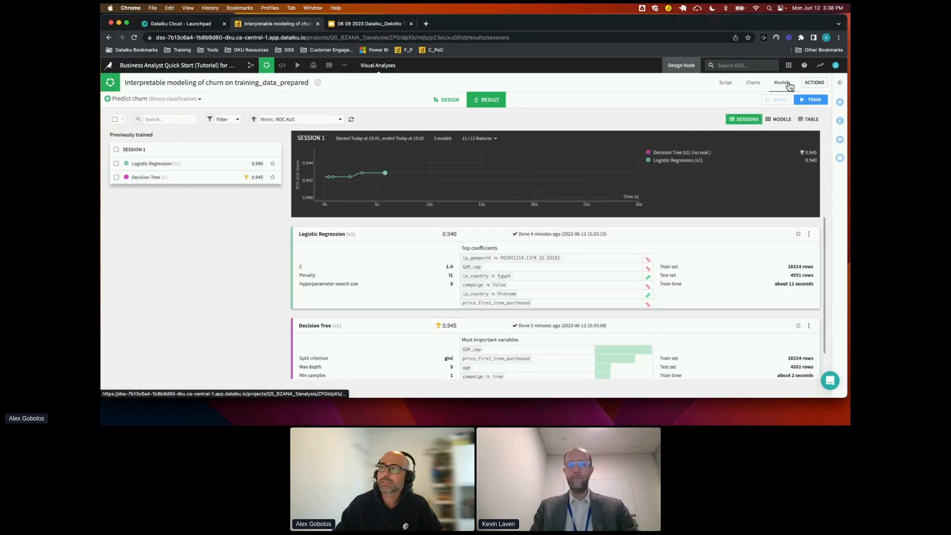
left_click(452, 101)
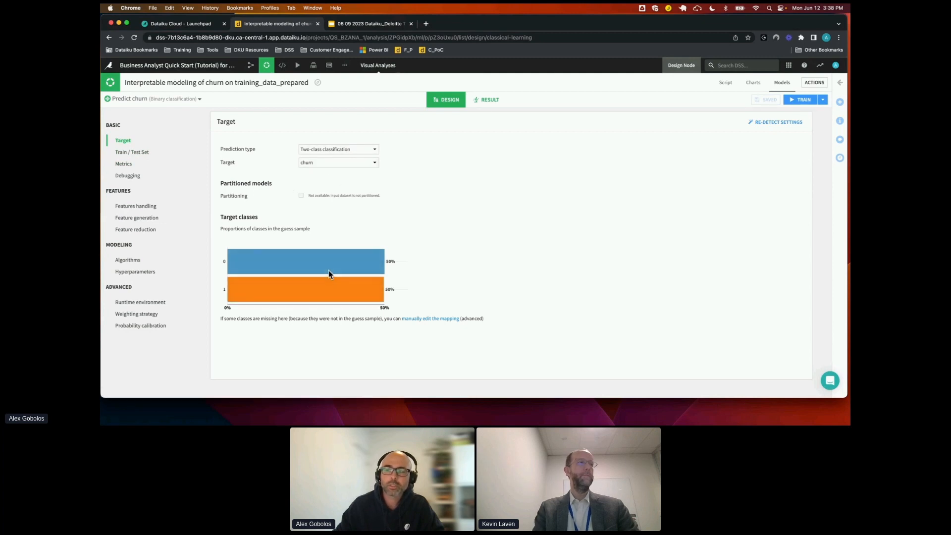
left_click(142, 152)
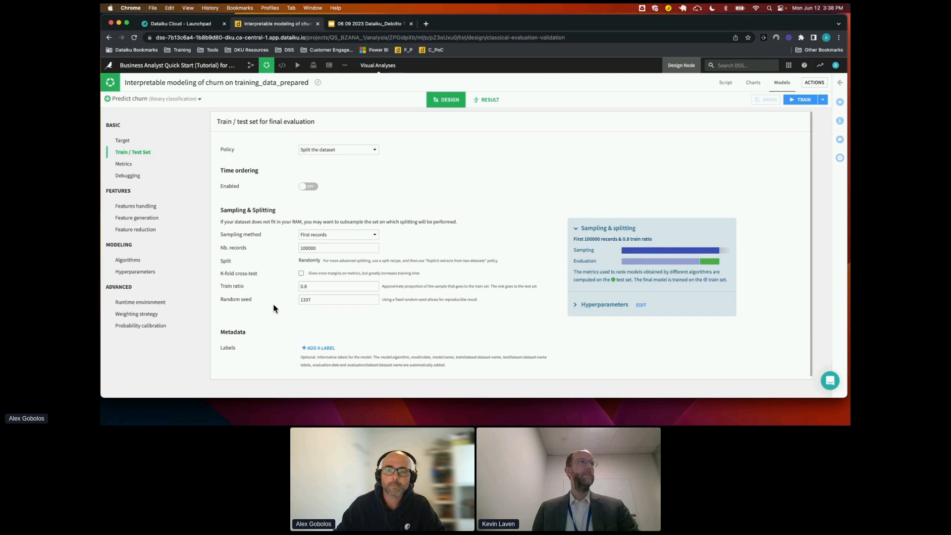
left_click(132, 181)
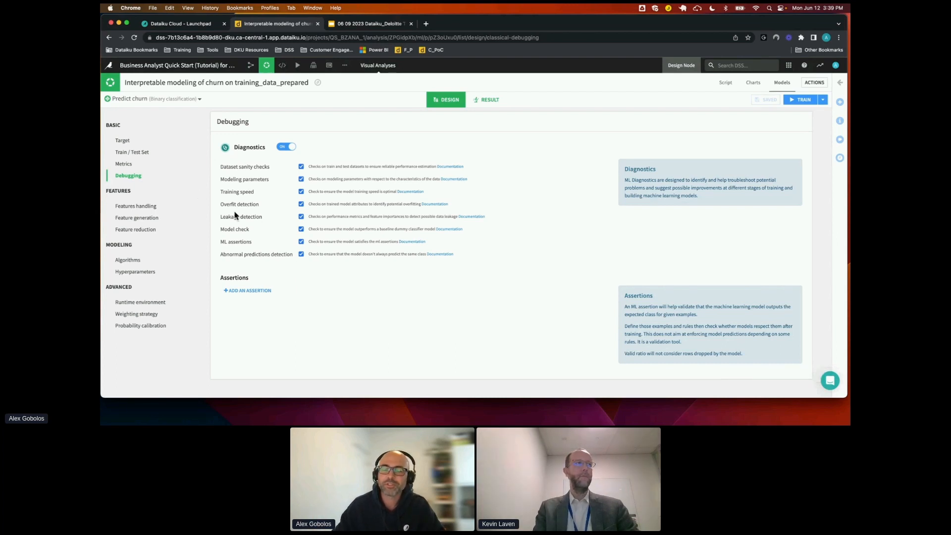
Exclude ip_geopoint from the model's input features and view how age is handled
left_click(150, 211)
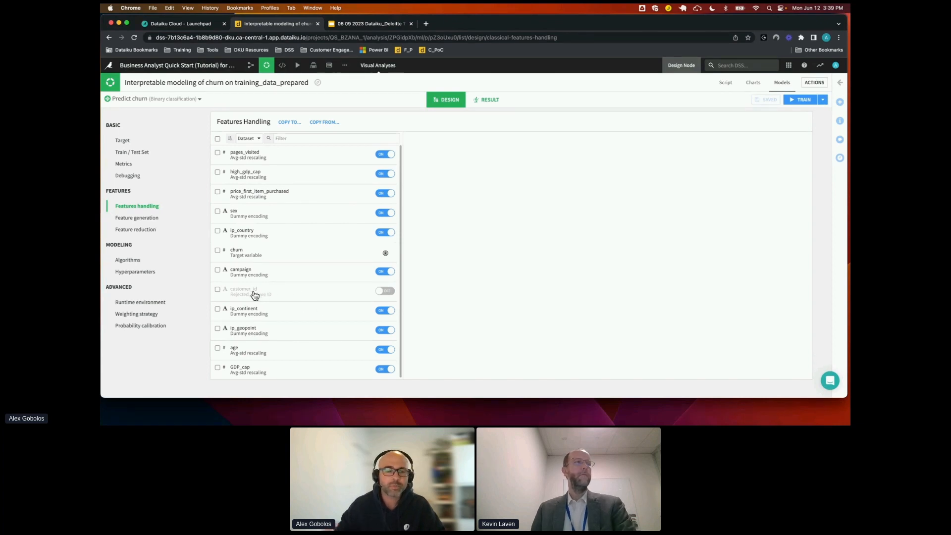
left_click(291, 331)
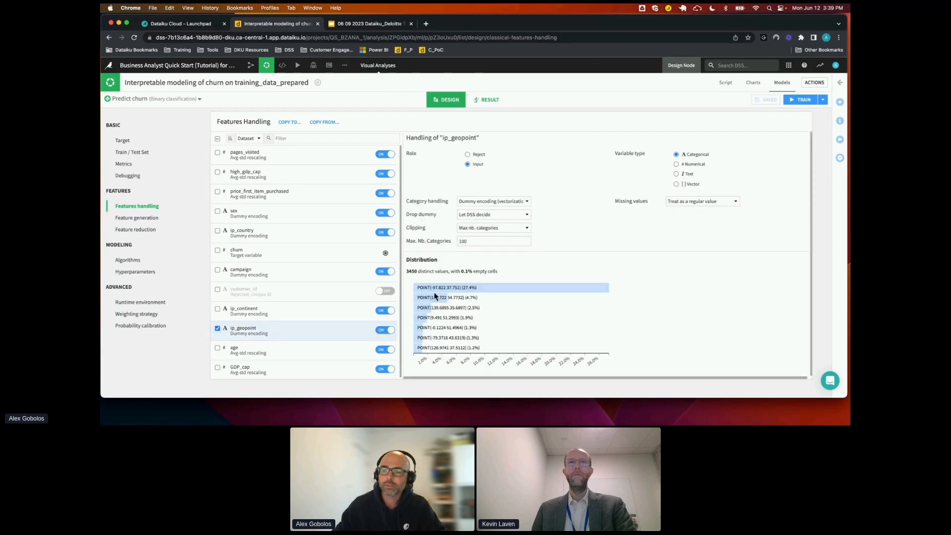
left_click(385, 330)
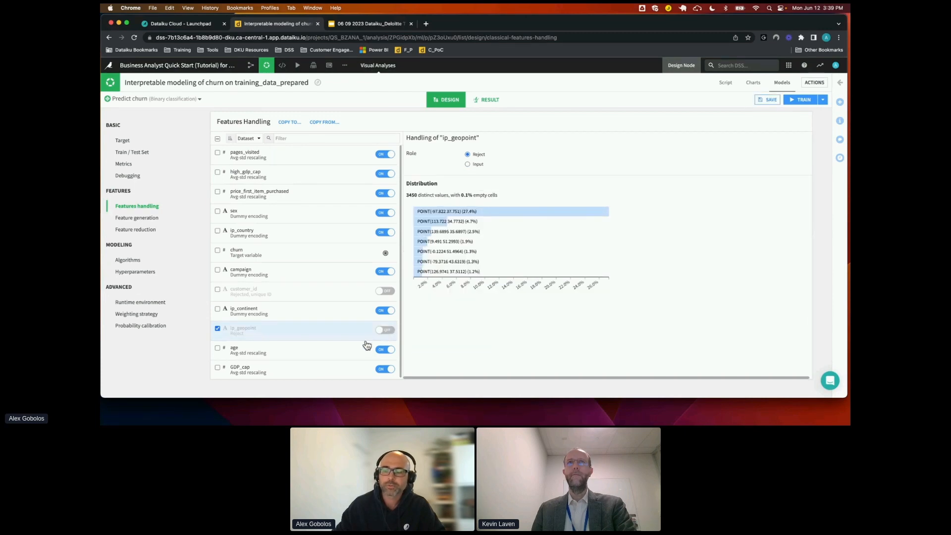
left_click(346, 355)
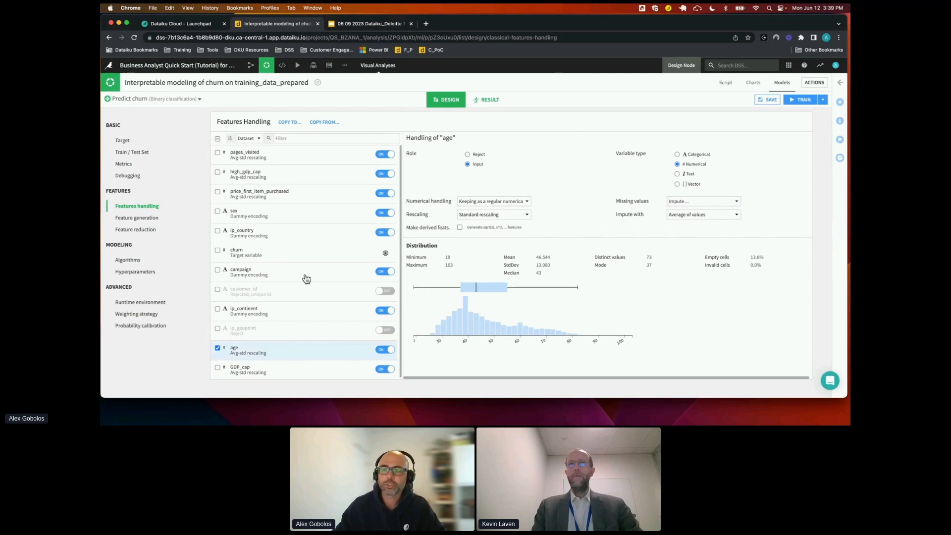
Disable the Decision Tree and Logistic Regression algorithms, and enable XGBoost and Random Forest instead
left_click(124, 262)
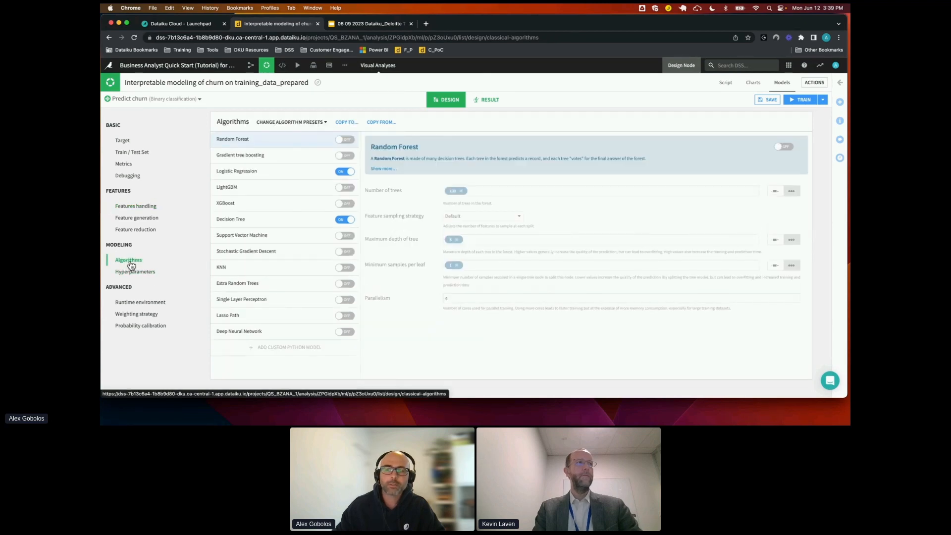
left_click(346, 221)
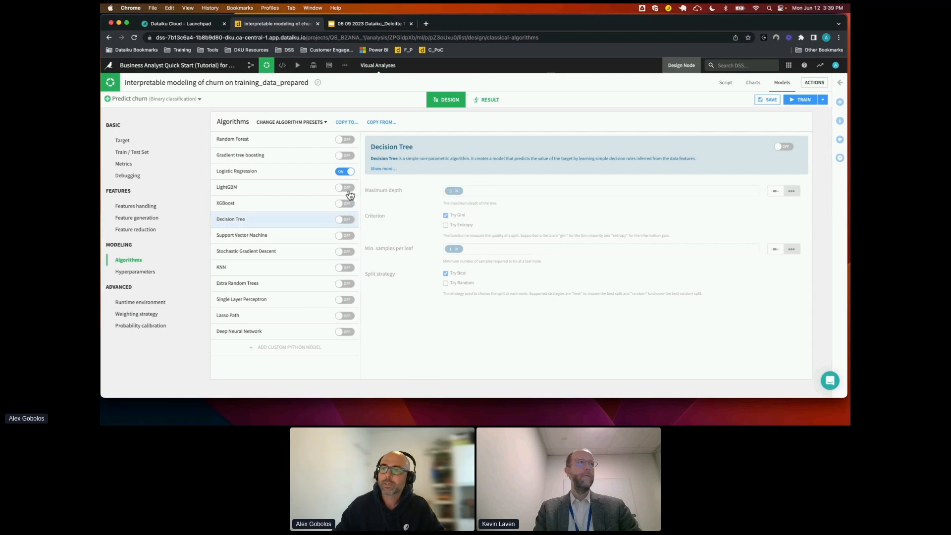
left_click(344, 172)
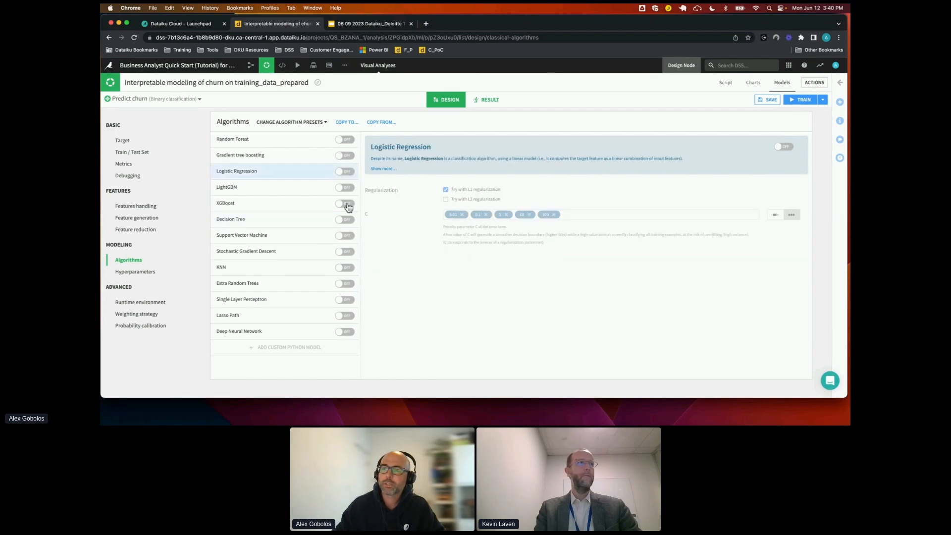
left_click(345, 204)
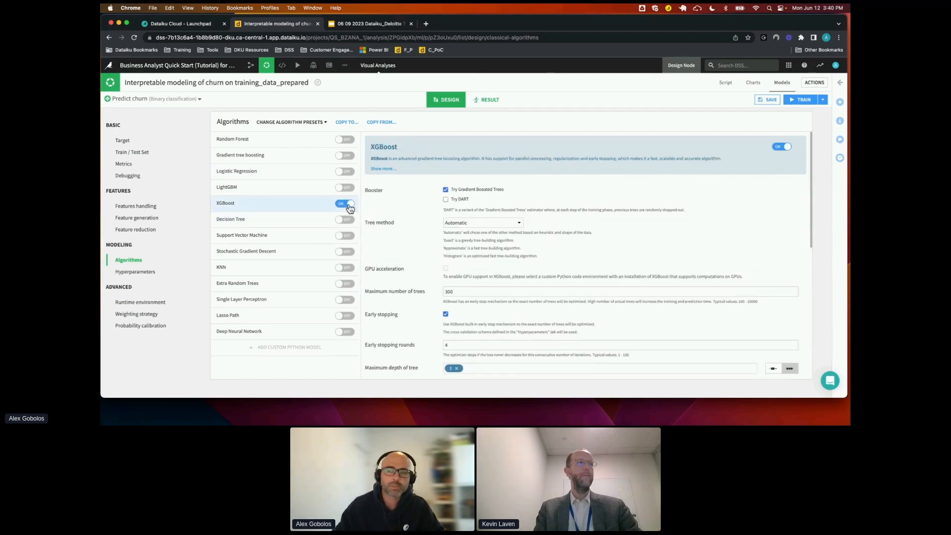
left_click(349, 141)
left_click(347, 140)
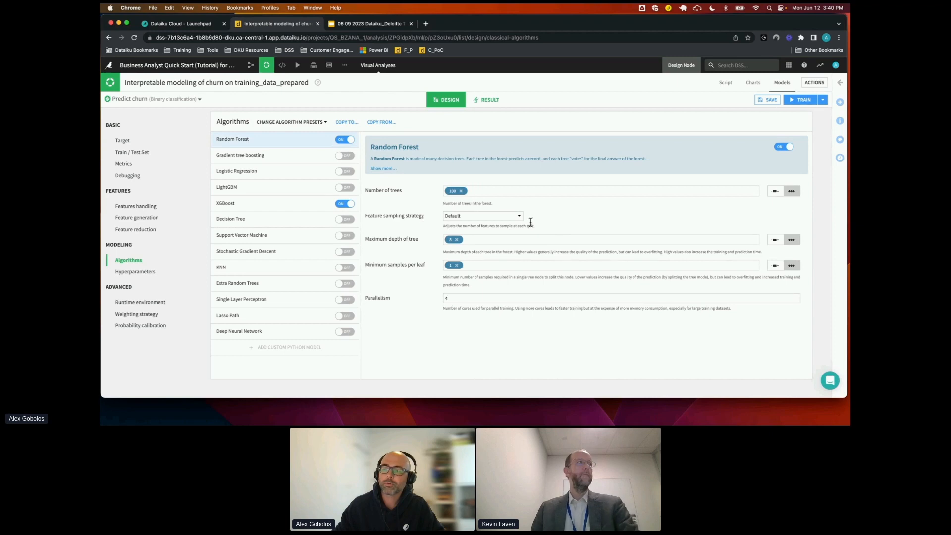
Add 50 and 20 to the Random Forest's number of trees values, and 5 to its maximum depth of tree
left_click(501, 192)
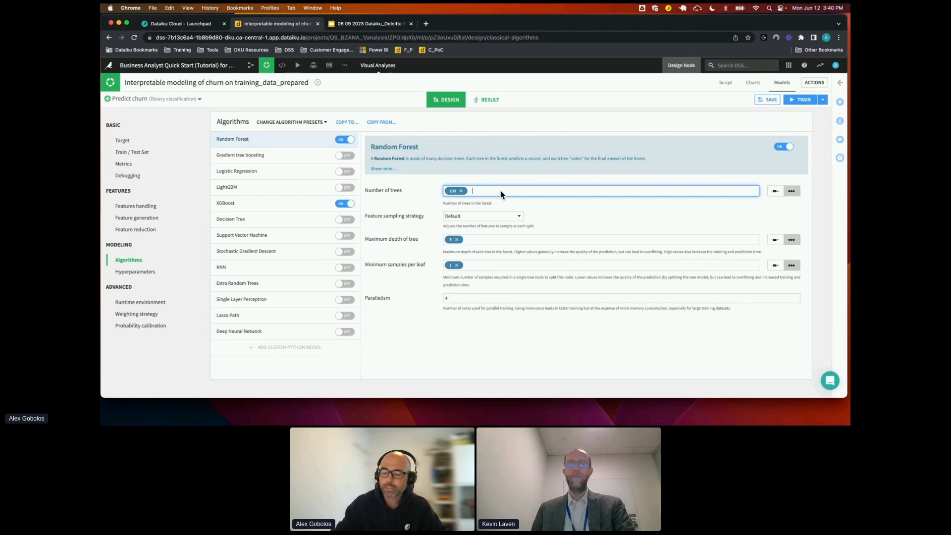
type("50")
key("Return")
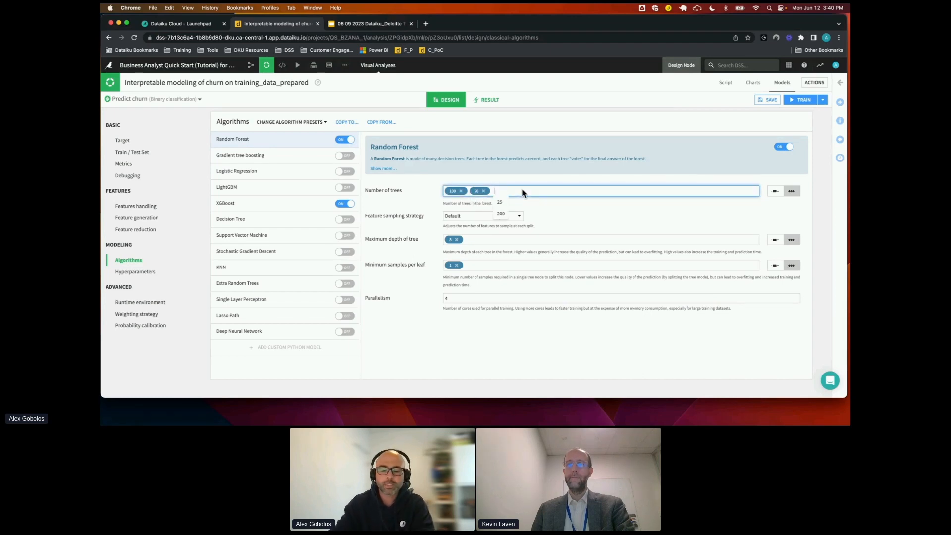
type("20")
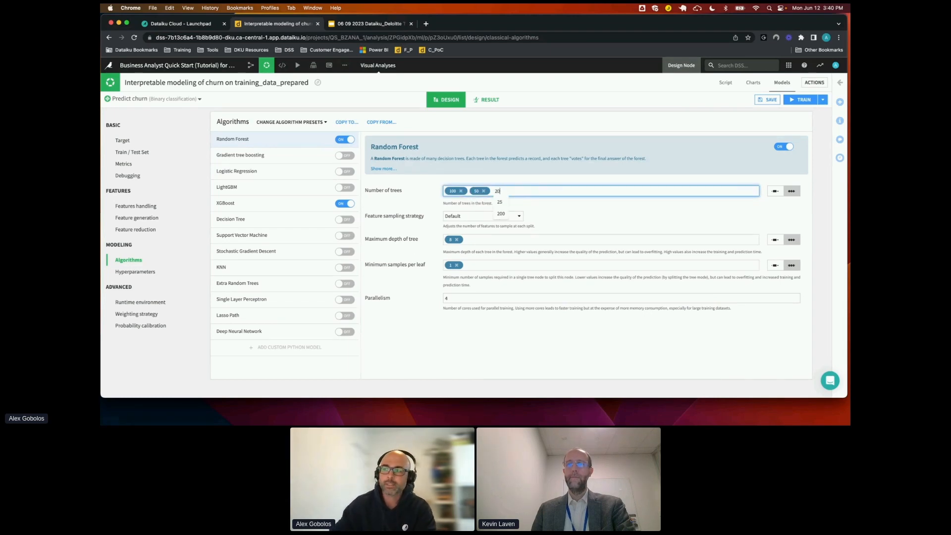
left_click(561, 210)
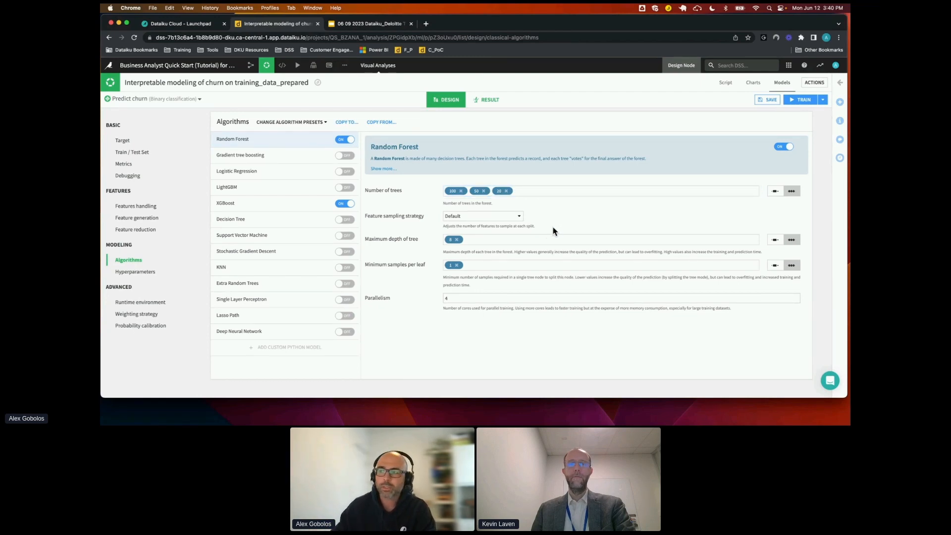
left_click(502, 243)
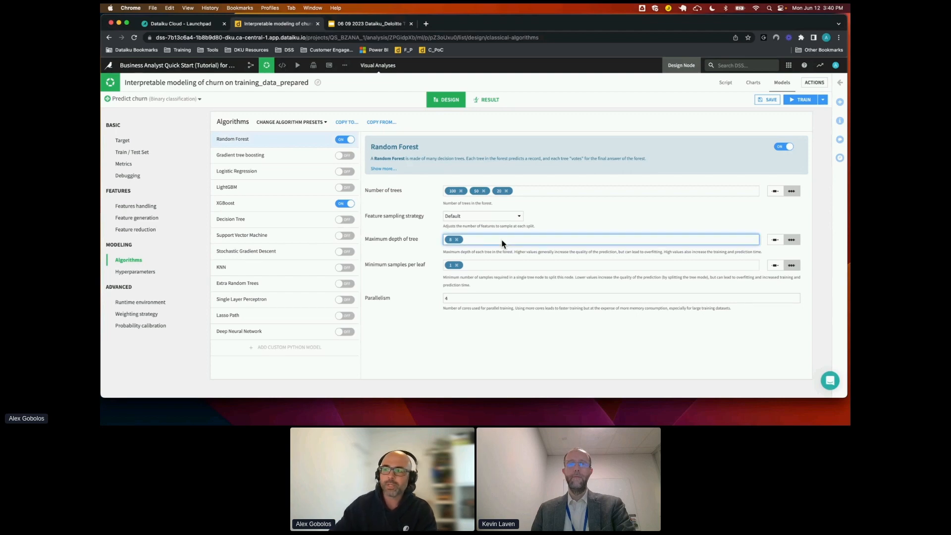
type("5")
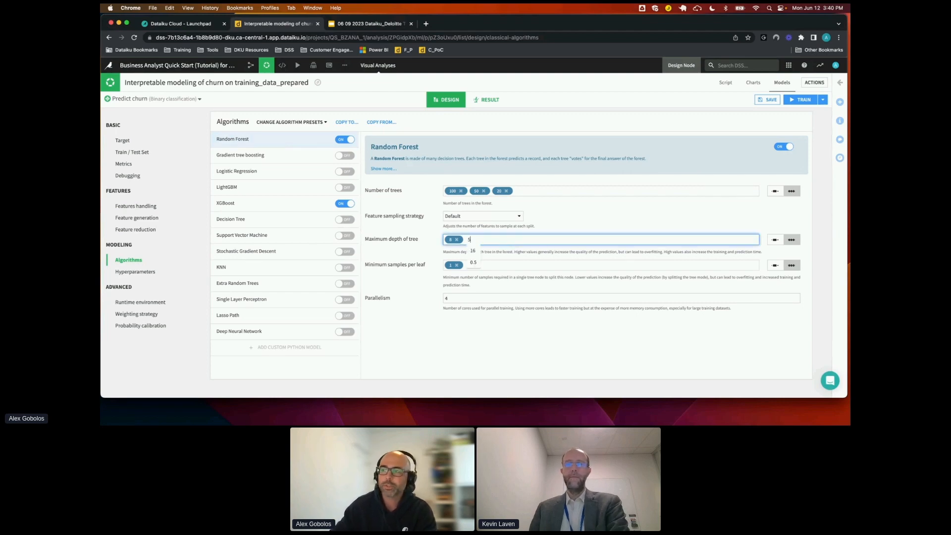
key("Return")
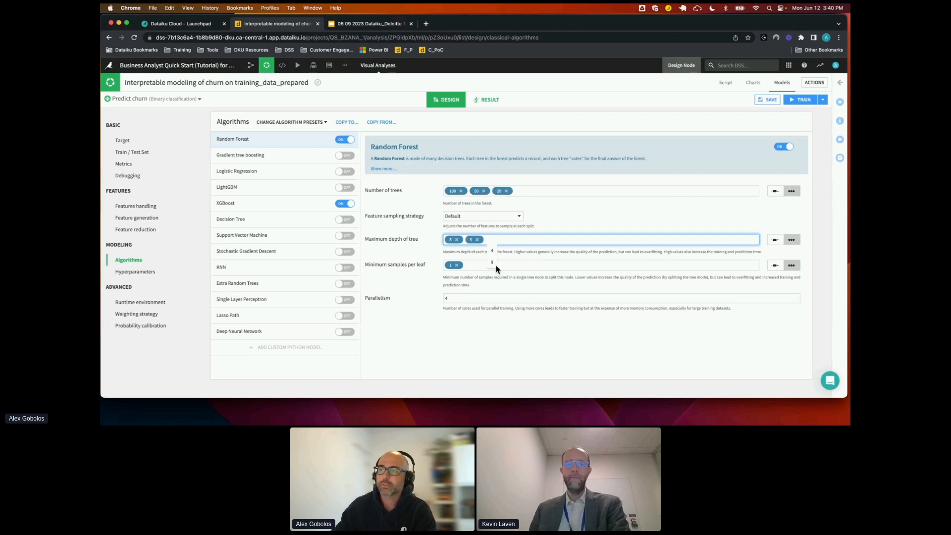
Add 10 to the Random Forest's minimum samples per leaf values, and switch that hyperparameter to a range
left_click(536, 267)
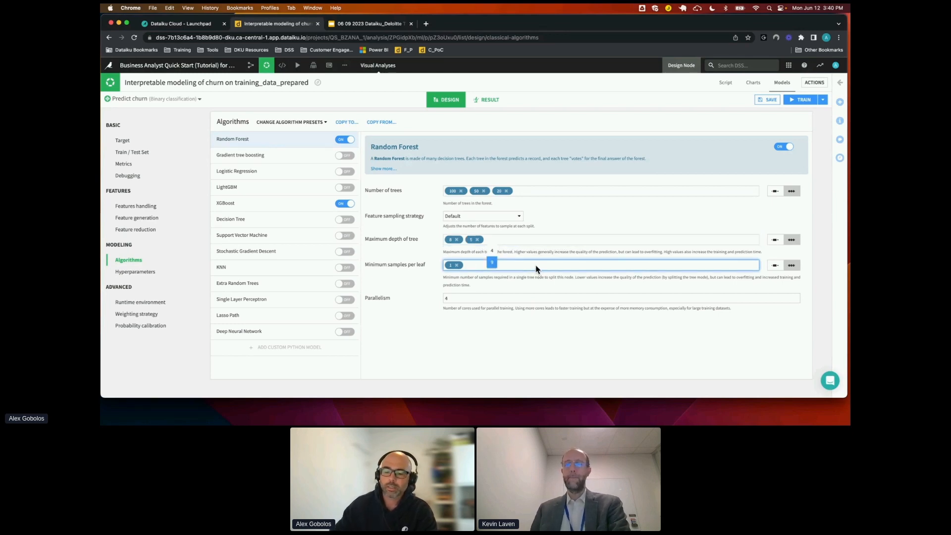
type("10")
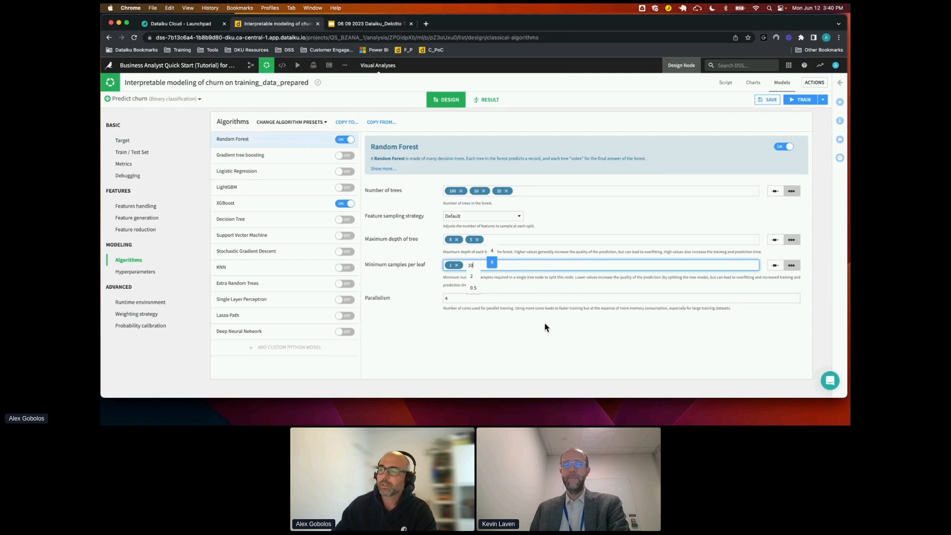
key("Return")
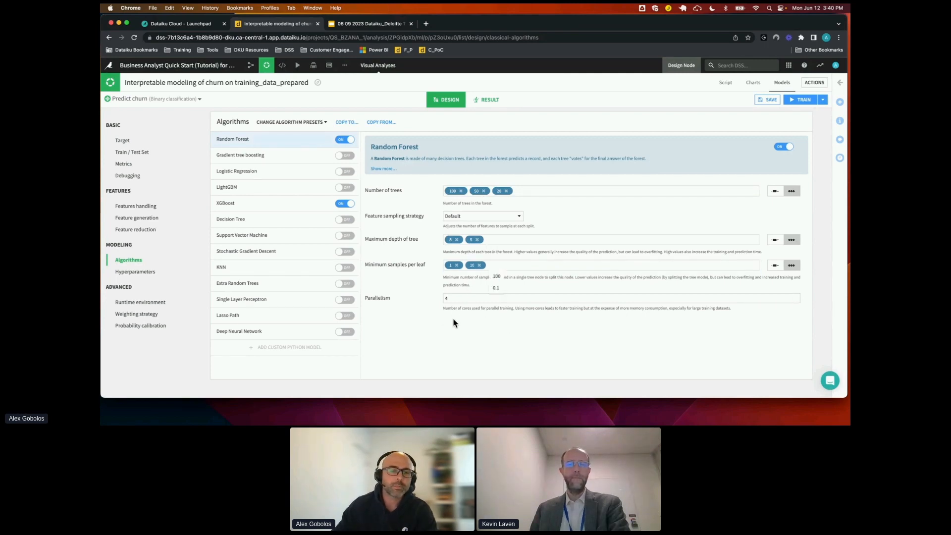
left_click(776, 267)
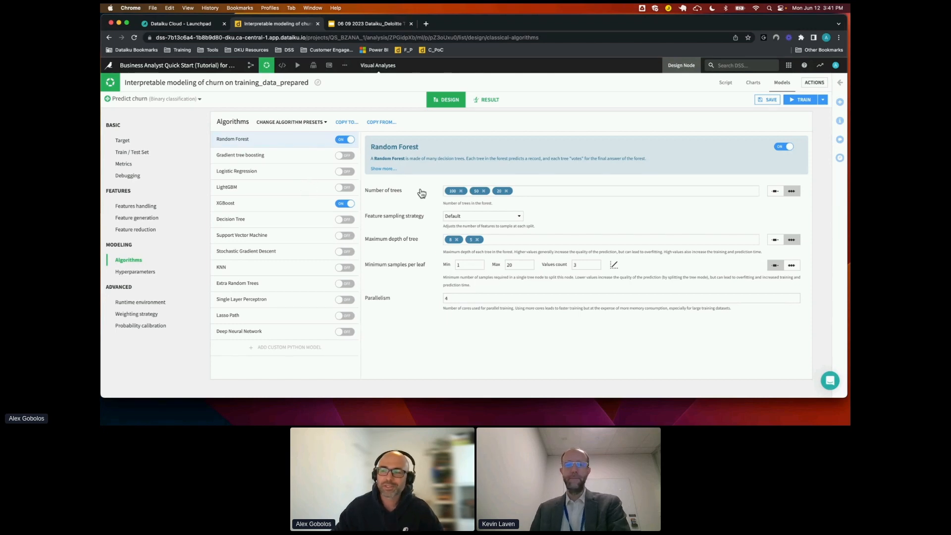
Train the Random Forest and XGBoost models without naming the session, and follow their ROC AUC curves on the training chart
left_click(794, 101)
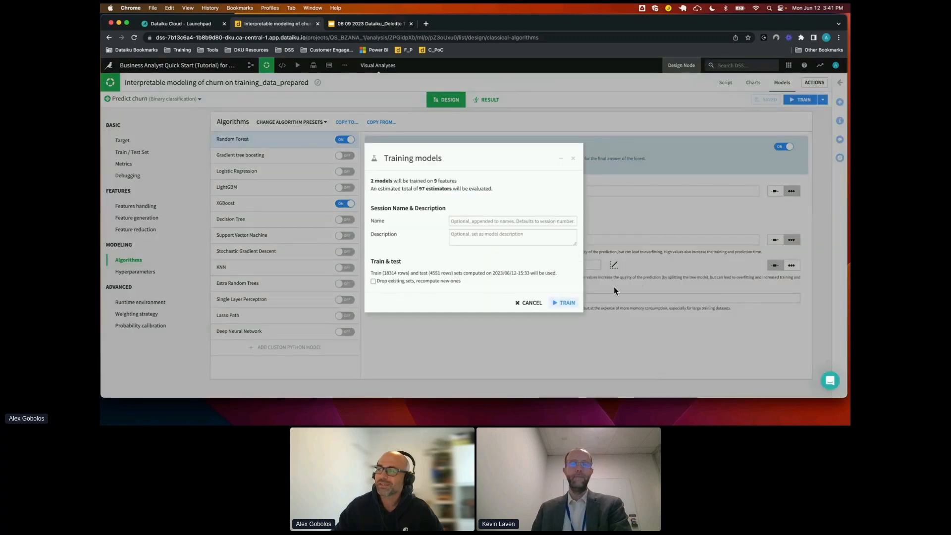
left_click(562, 302)
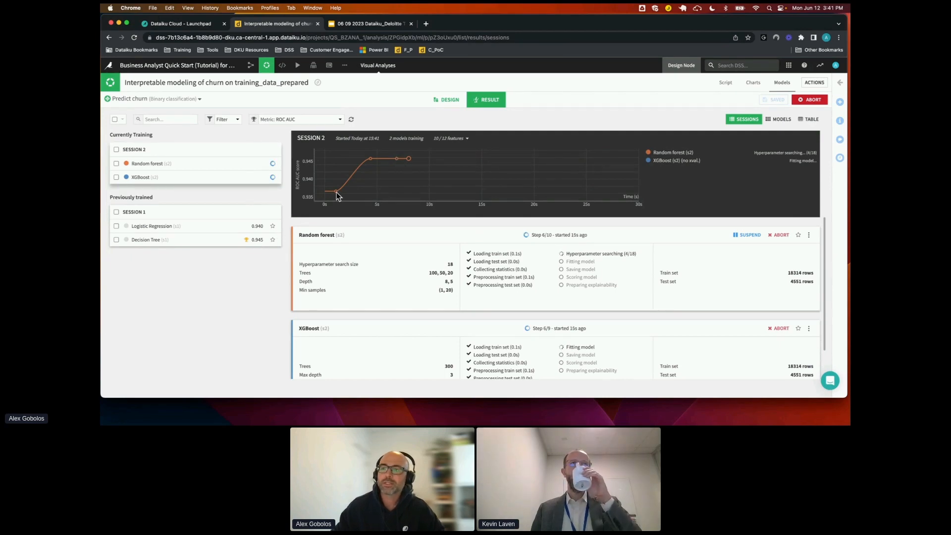
mouse_move(337, 192)
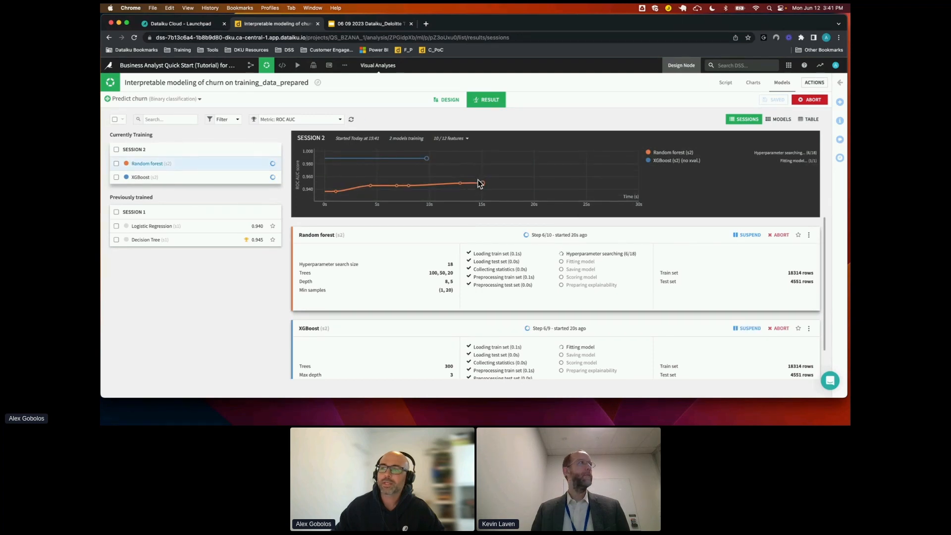
mouse_move(429, 162)
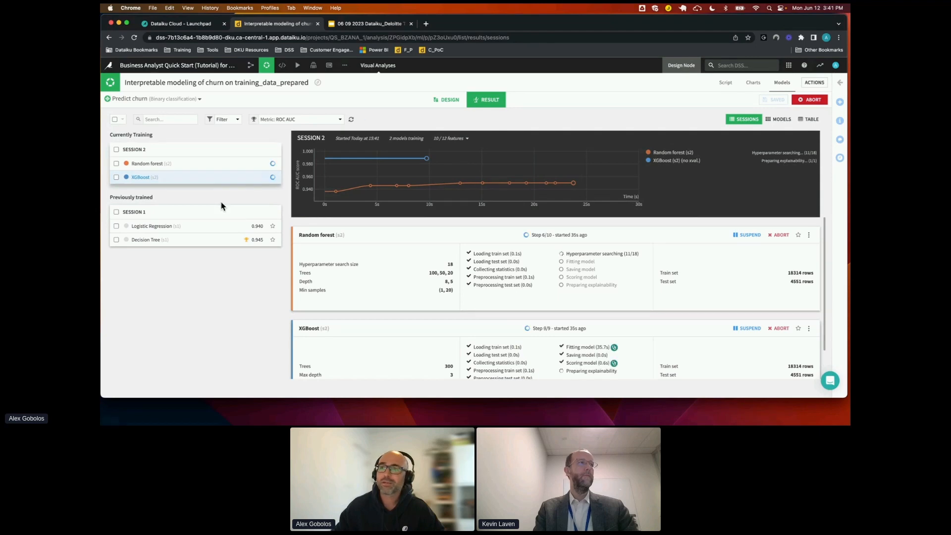
Switch to the Google Slides presentation and advance to the Deploy and Automate slide
left_click(371, 23)
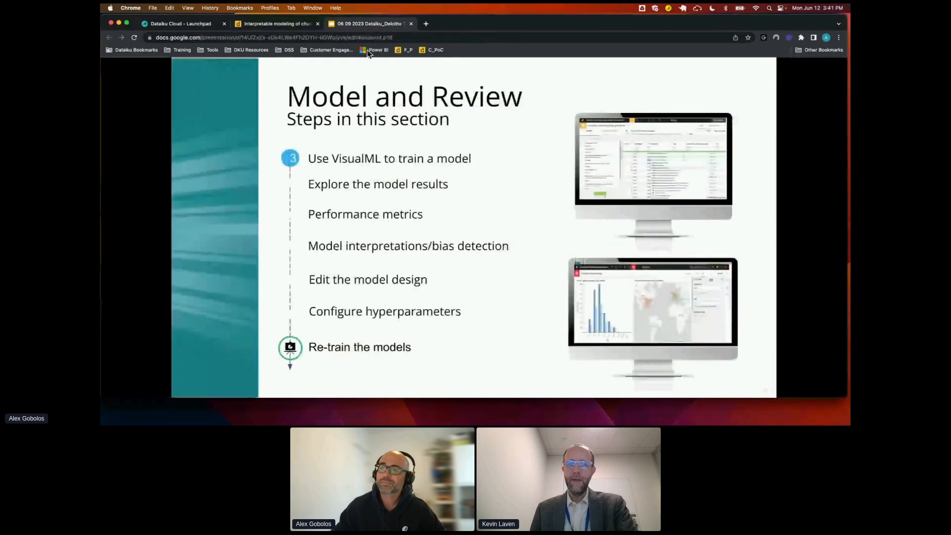
key("Right")
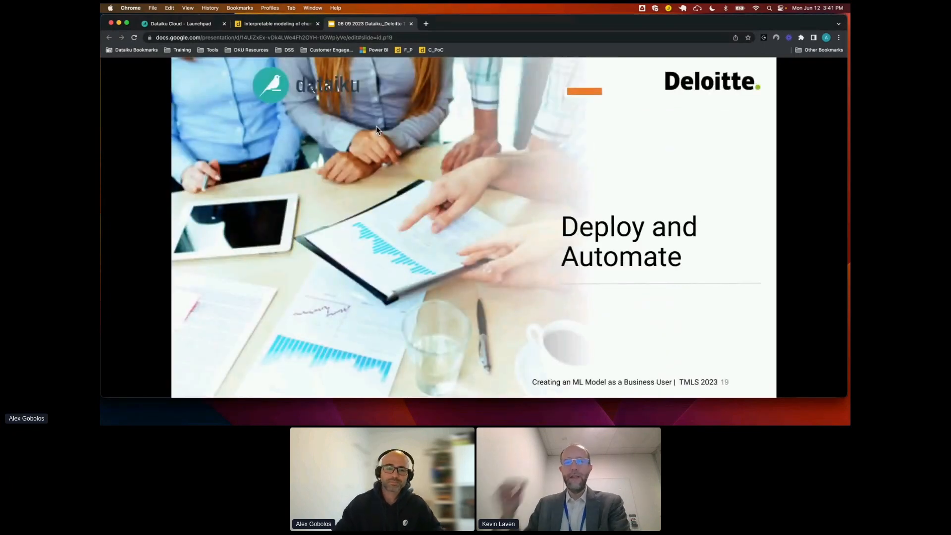
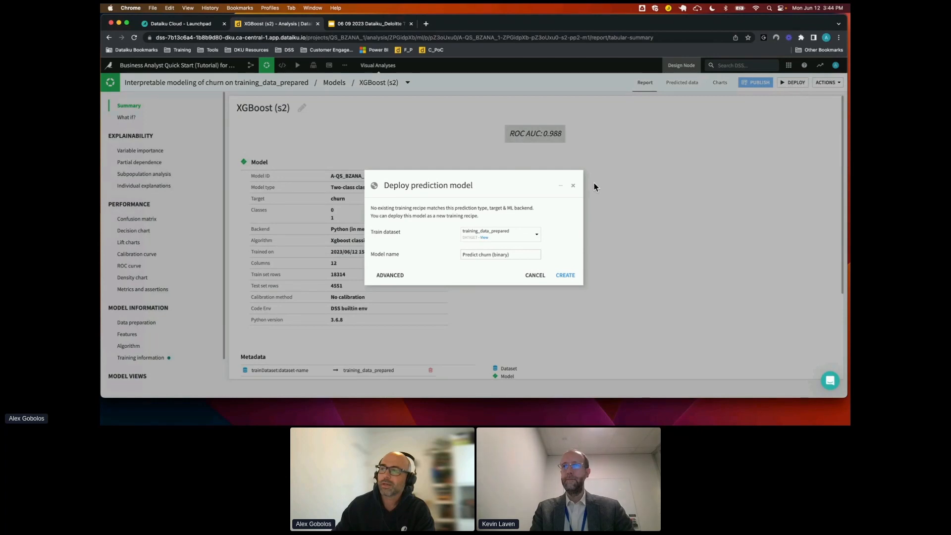
Deploy the XGBoost model to the Flow as Predict churn (binary), with training_data_prepared as the train dataset
left_click(567, 278)
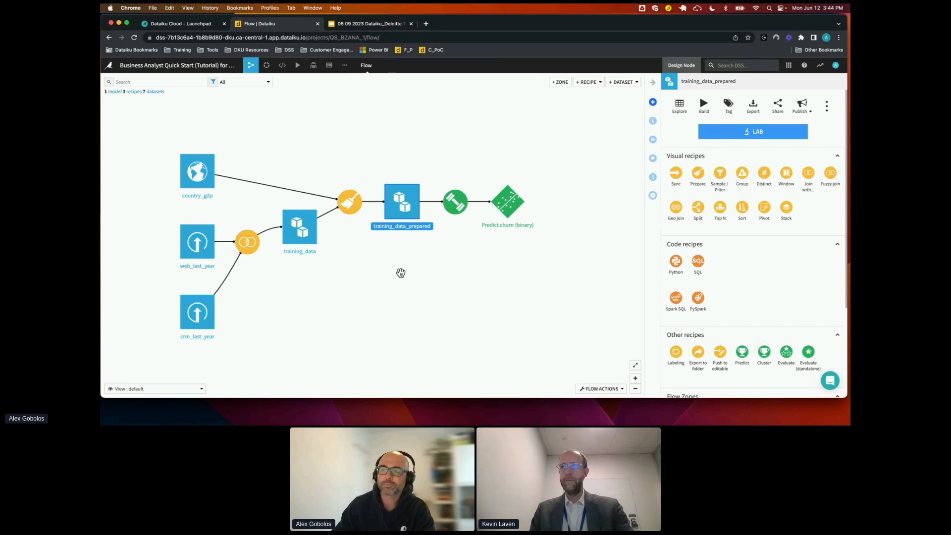
left_click_drag(511, 253, 491, 254)
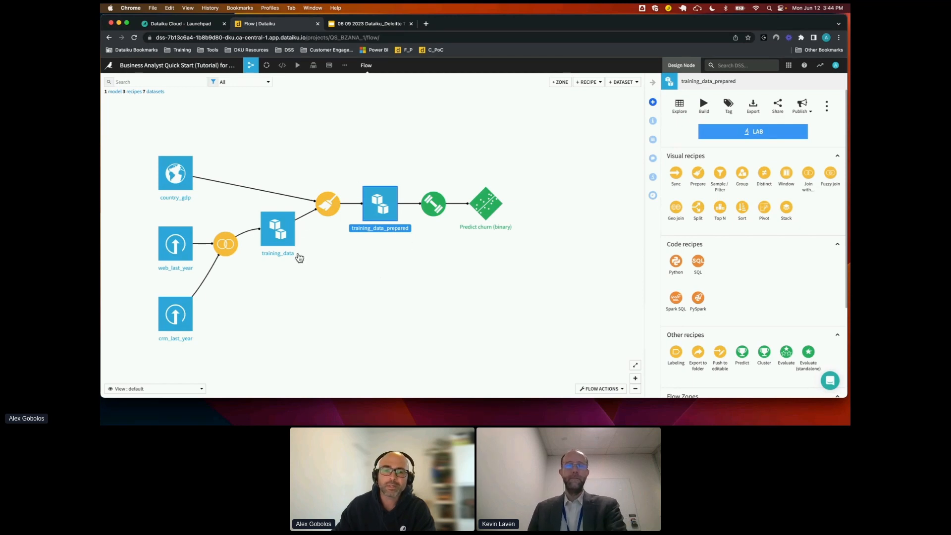
left_click_drag(252, 299, 387, 271)
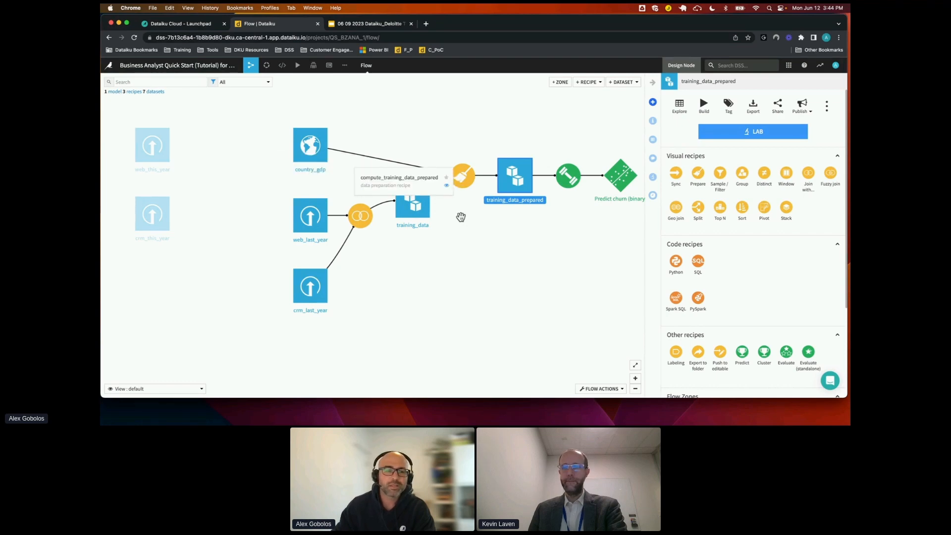
left_click_drag(474, 253, 431, 303)
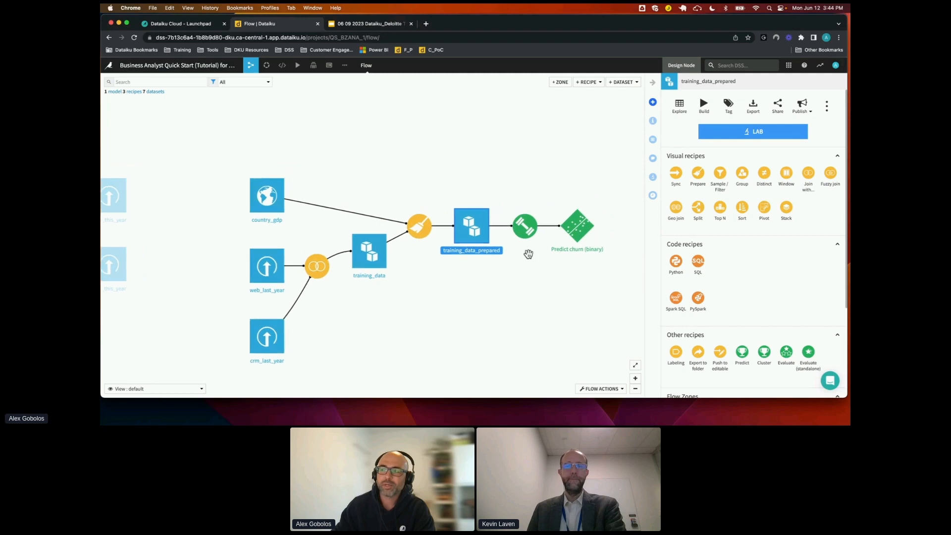
Select the join and prepare recipes that produce training_data and training_data_prepared, and start copying them as a subflow
left_click(317, 268)
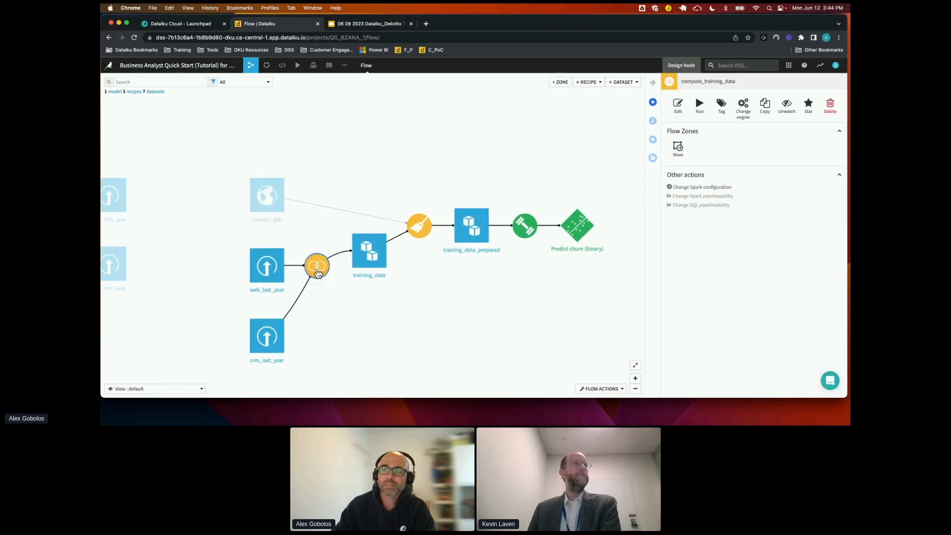
left_click(419, 227, "super")
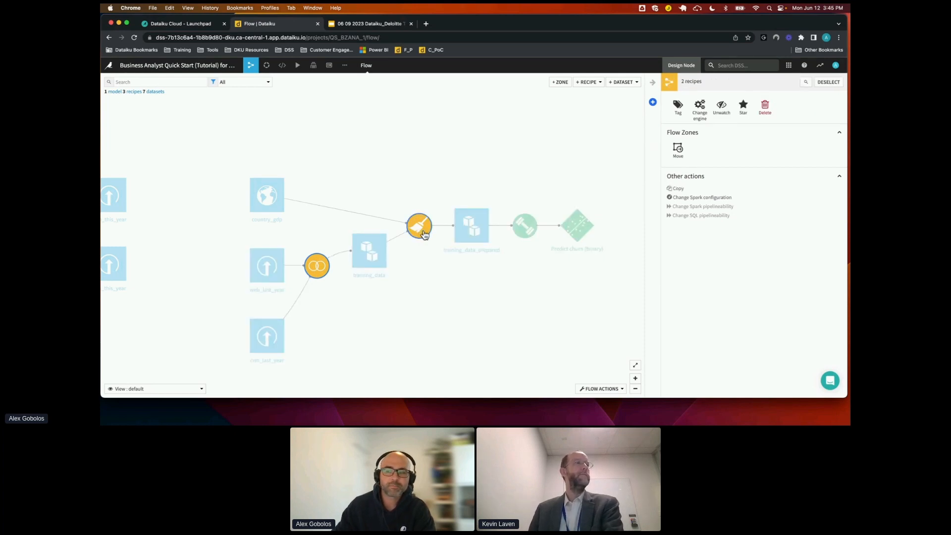
left_click(610, 390)
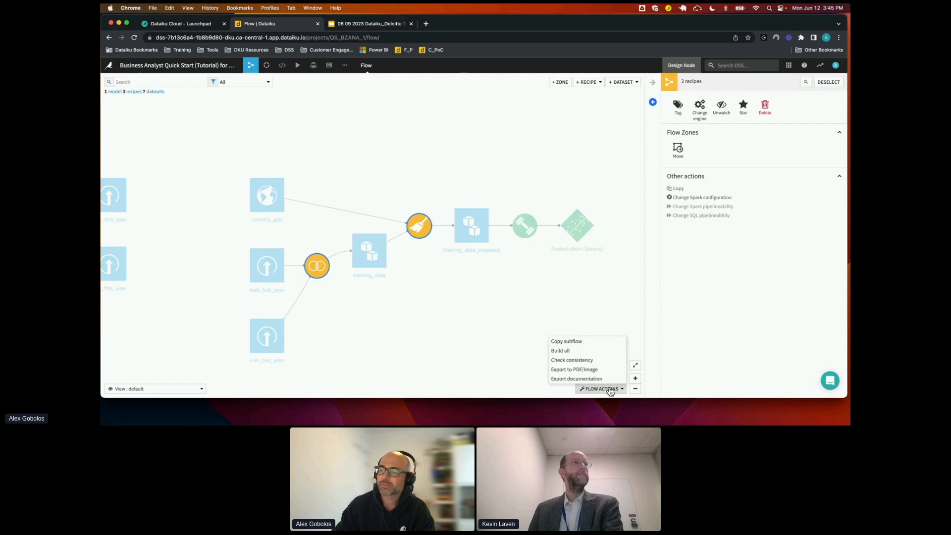
left_click(572, 342)
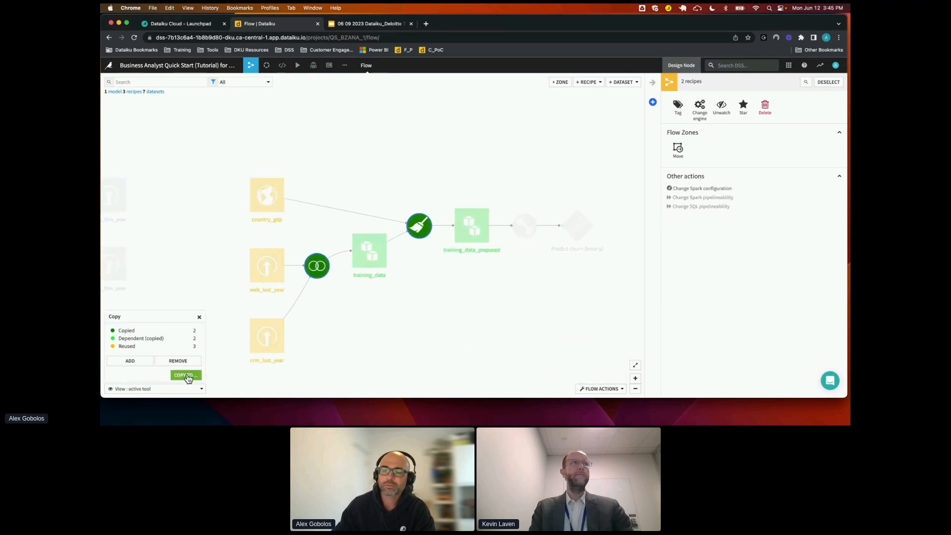
left_click(186, 375)
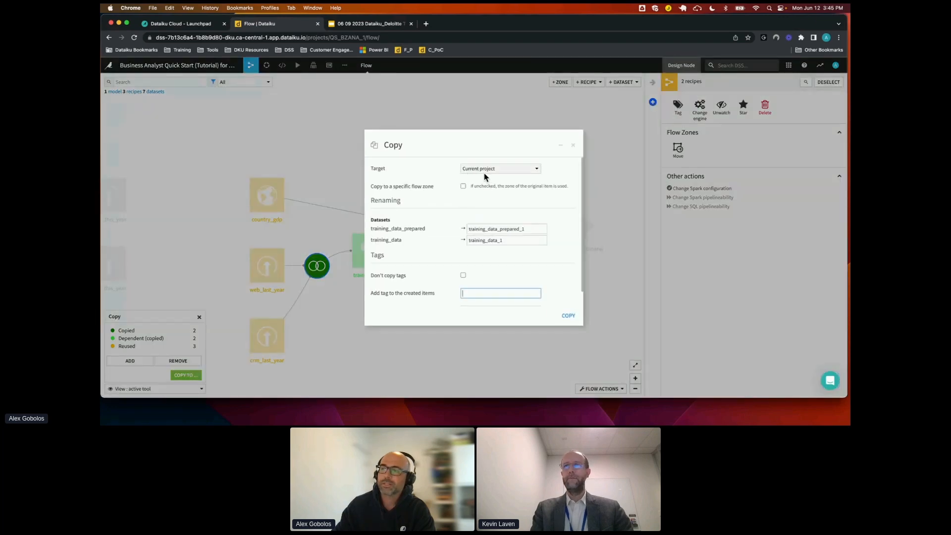
Copy the subflow within the current project, naming the copied datasets scoring_data_prepared and scoring_data
double_click(521, 227)
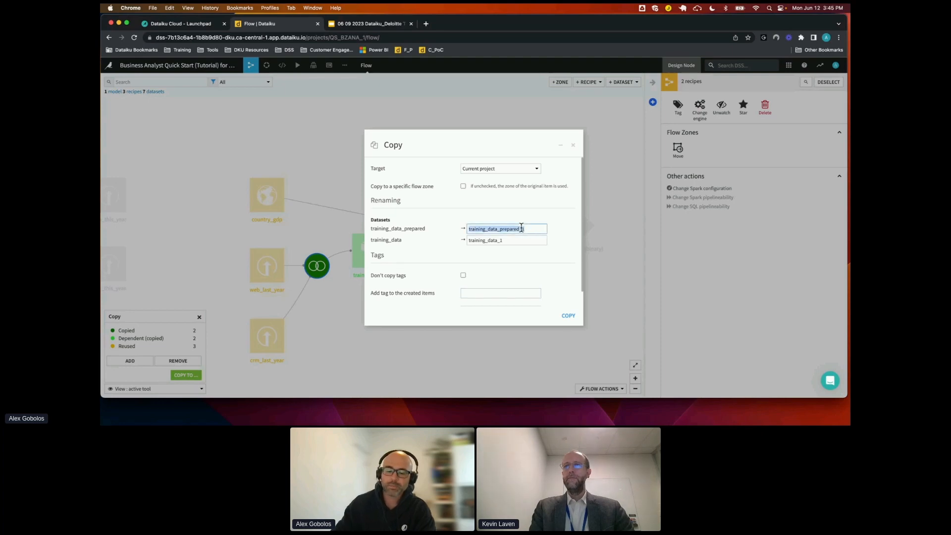
type("scori")
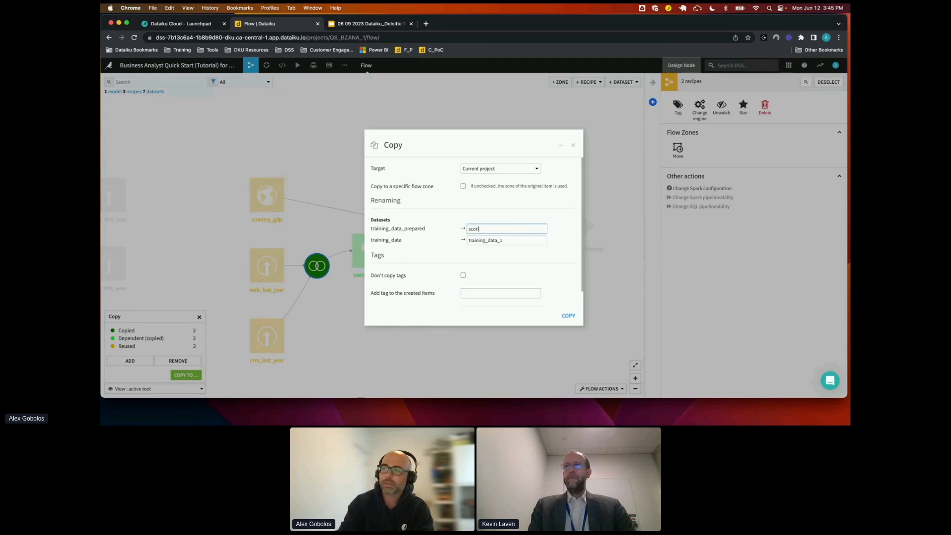
type("ng_data_prepared")
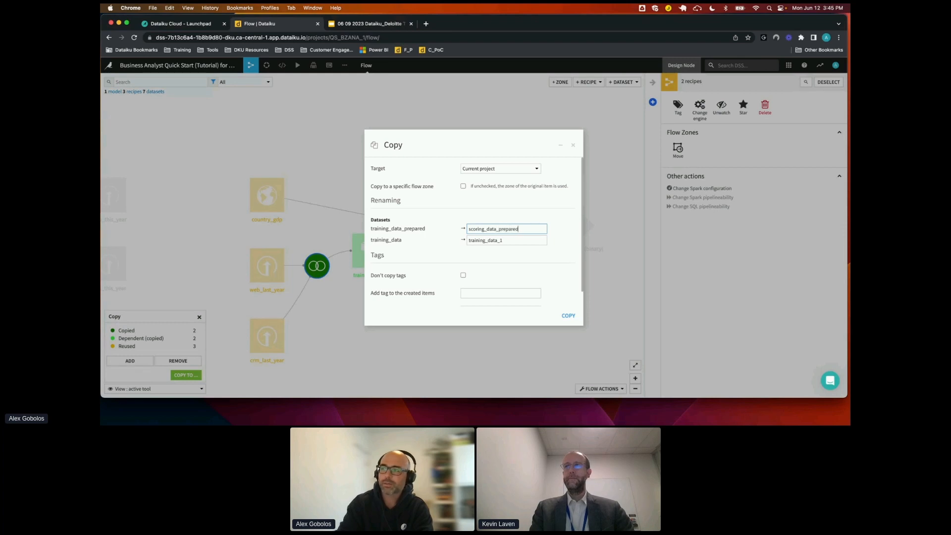
key("Tab")
type("sc")
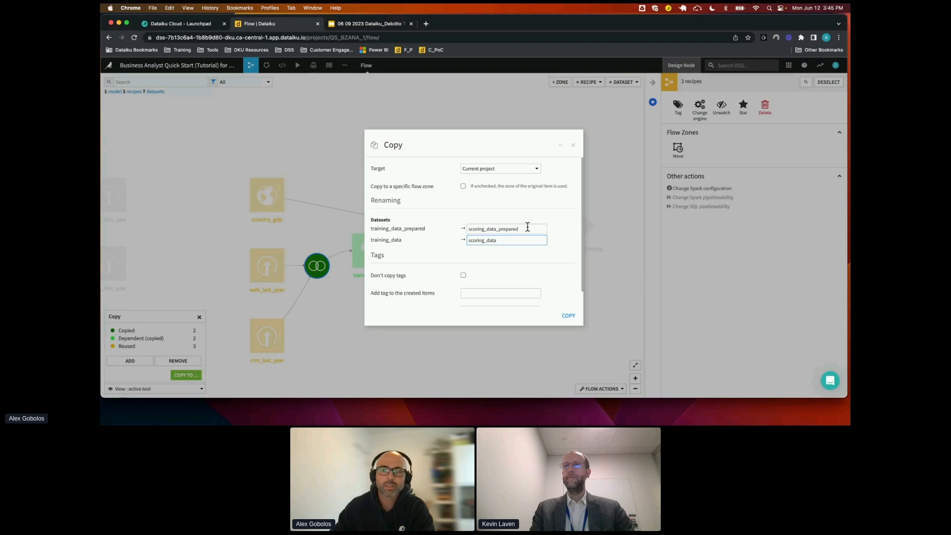
left_click(573, 317)
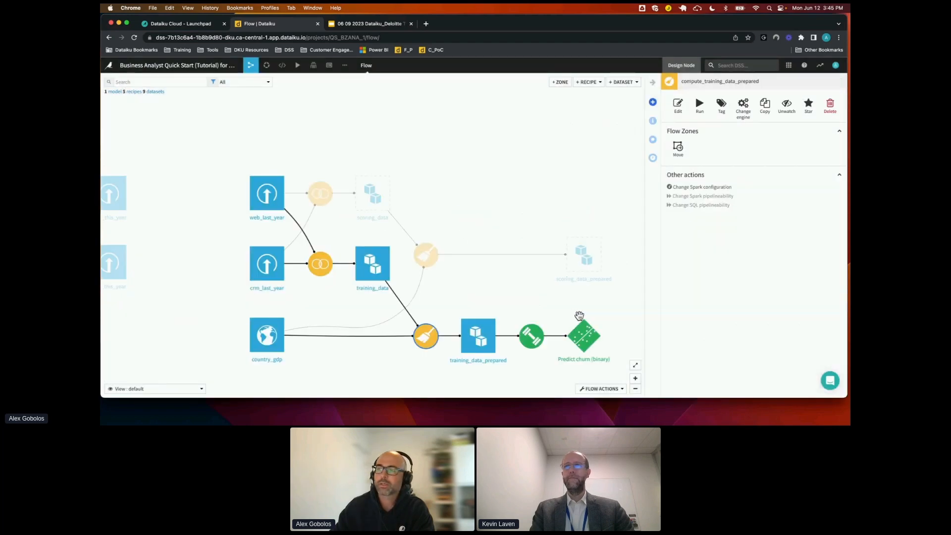
Open the compute_scoring_data join recipe and replace its web_last_year input with web_this_year
left_click_drag(340, 307, 373, 298)
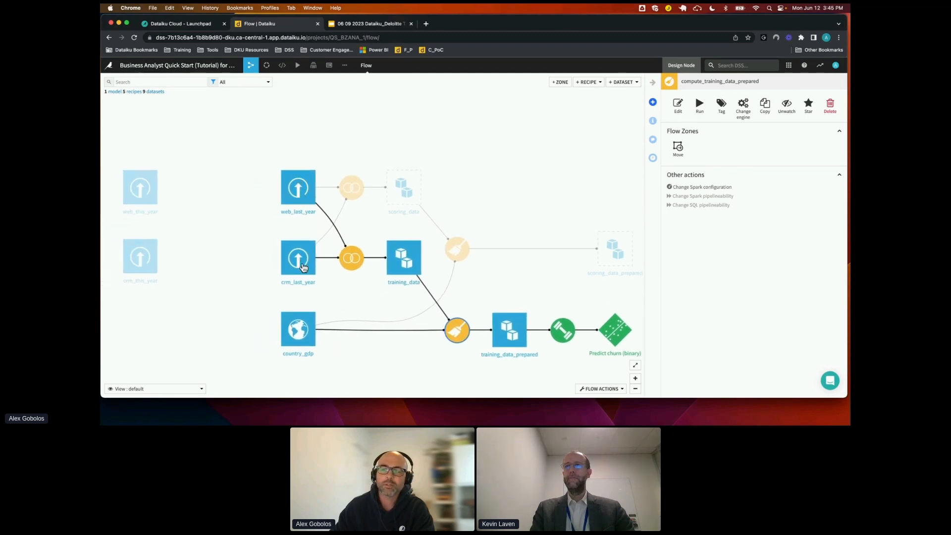
left_click(346, 192)
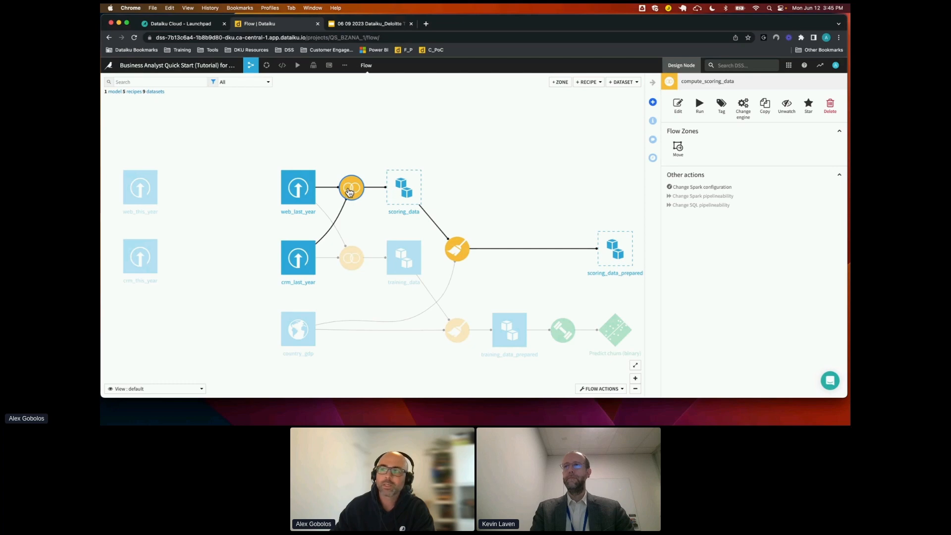
double_click(350, 192)
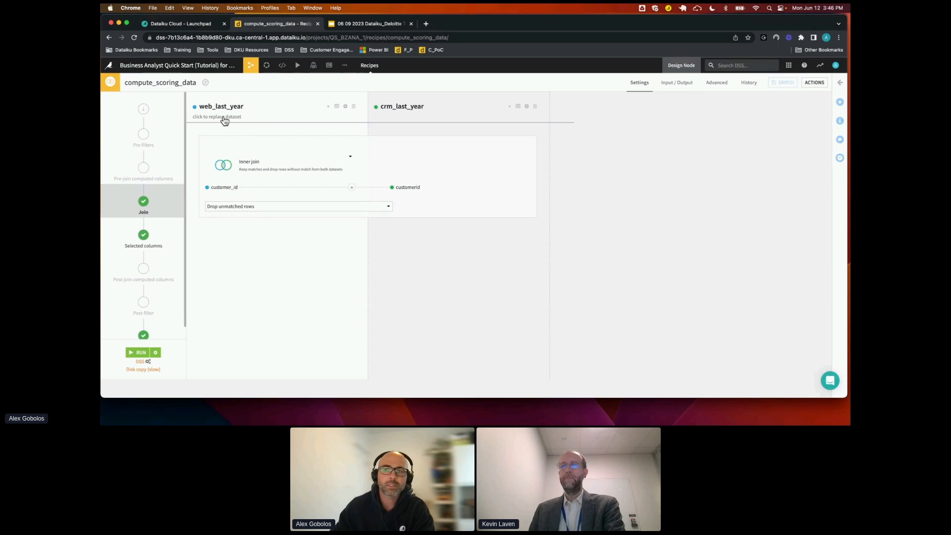
left_click(224, 119)
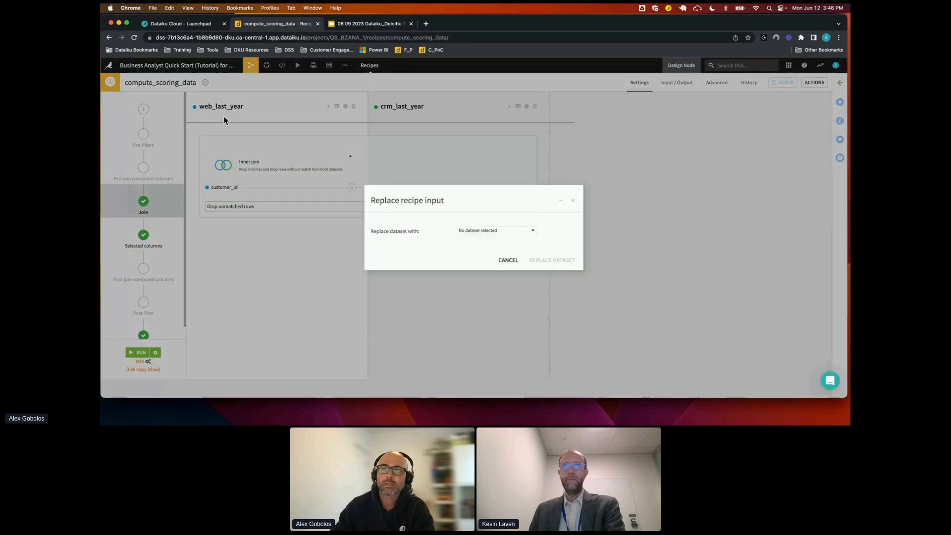
left_click(476, 232)
scroll(503, 296, "down", 3)
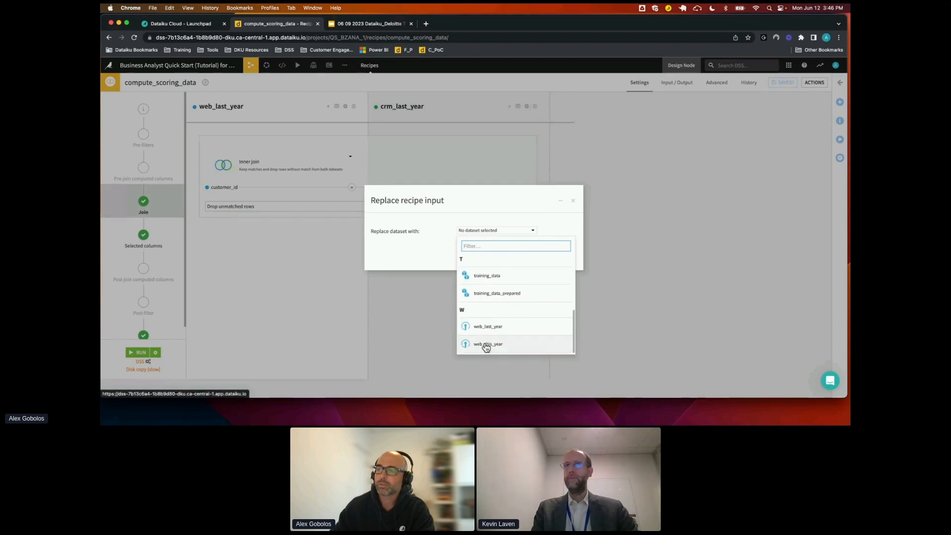
left_click(485, 345)
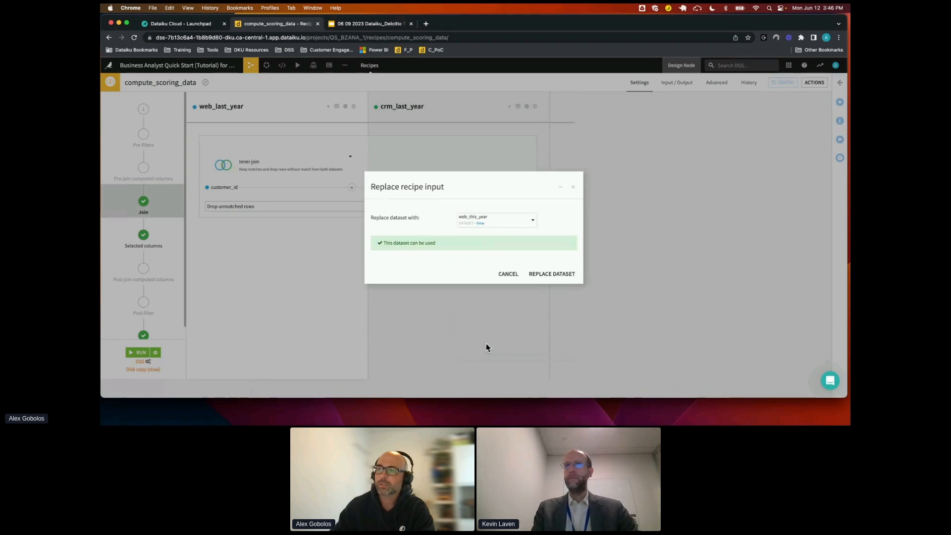
left_click(545, 276)
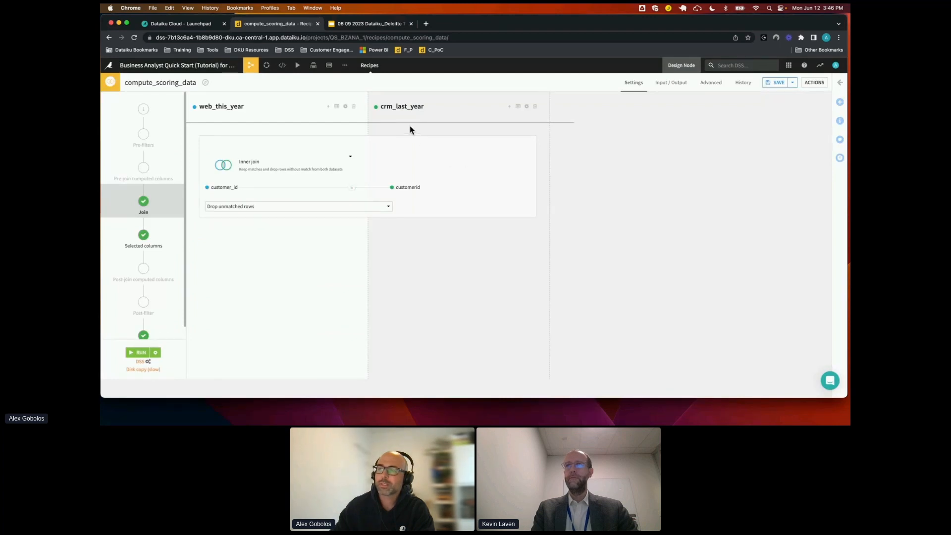
Replace the join recipe's crm_last_year input with crm_this_year, accepting the missing churn column
left_click(397, 117)
left_click(495, 231)
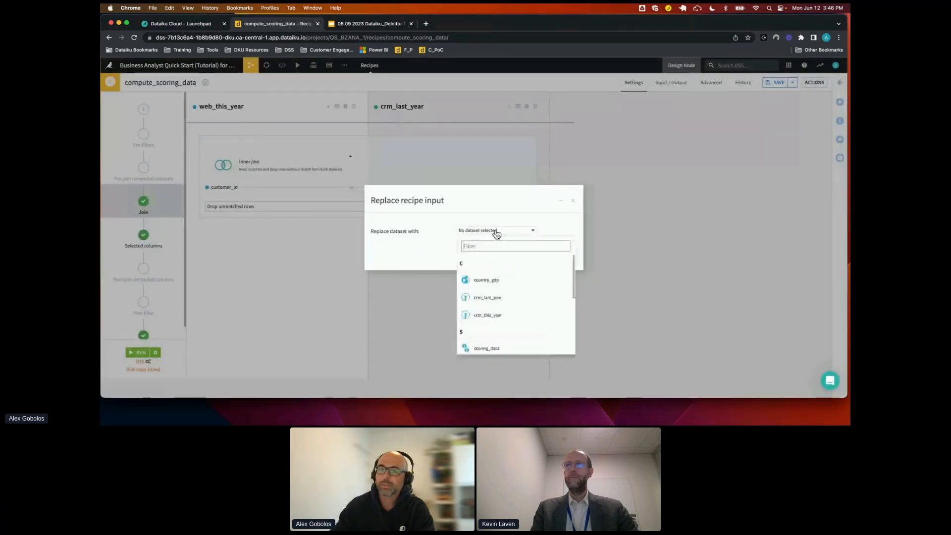
left_click(493, 317)
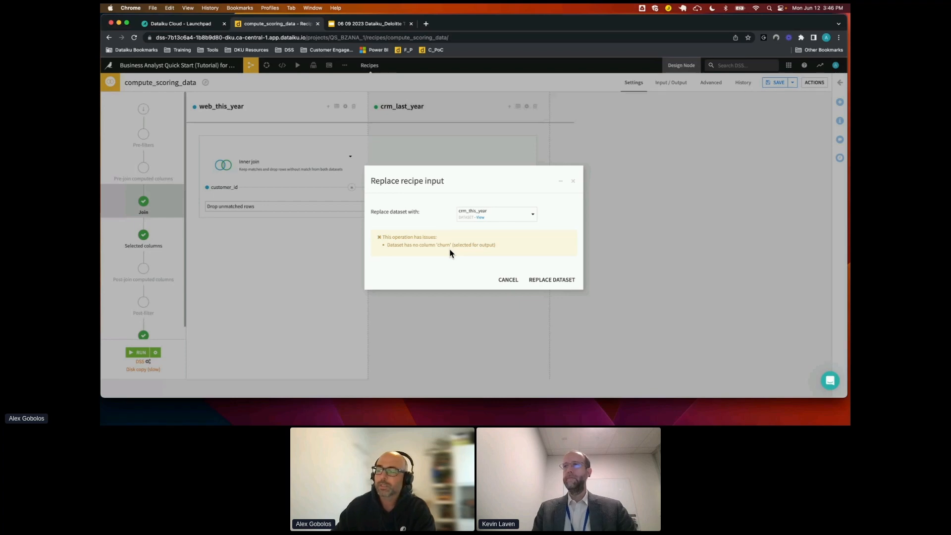
left_click(544, 281)
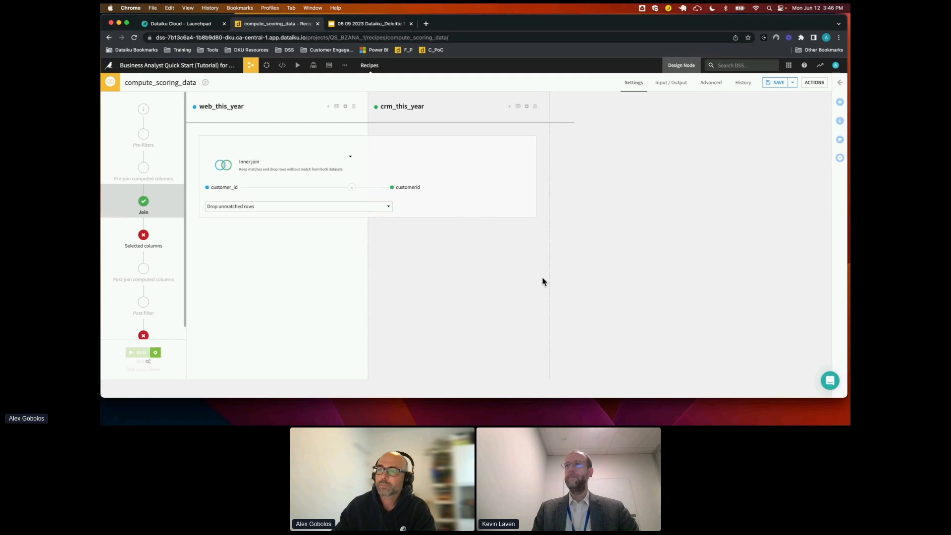
Run the join recipe with scoring_data's schema updated and its data dropped and recreated, and return to the Flow
left_click(139, 353)
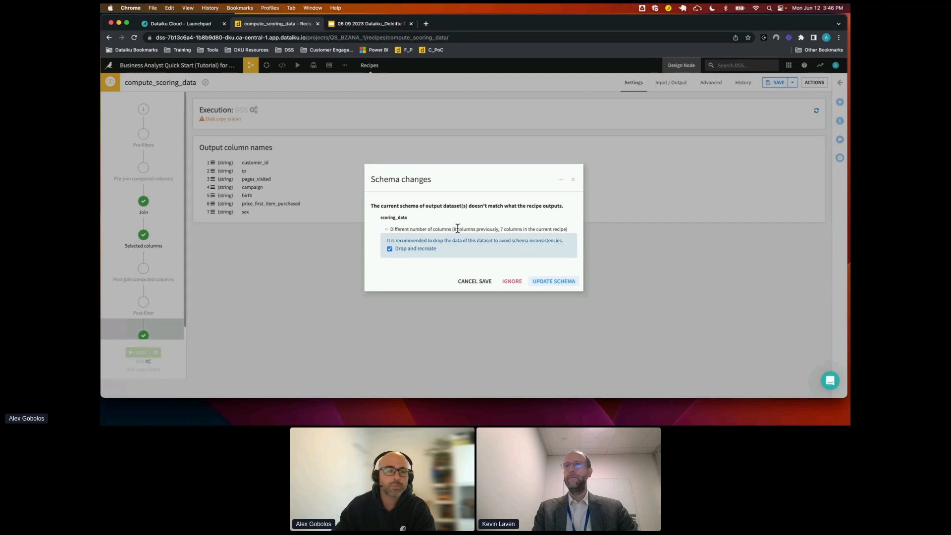
left_click(553, 282)
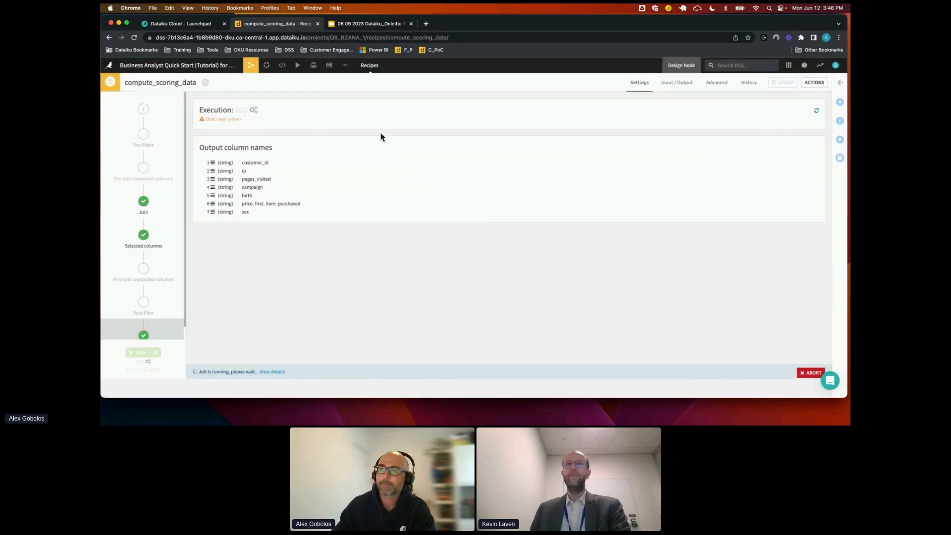
left_click(252, 67)
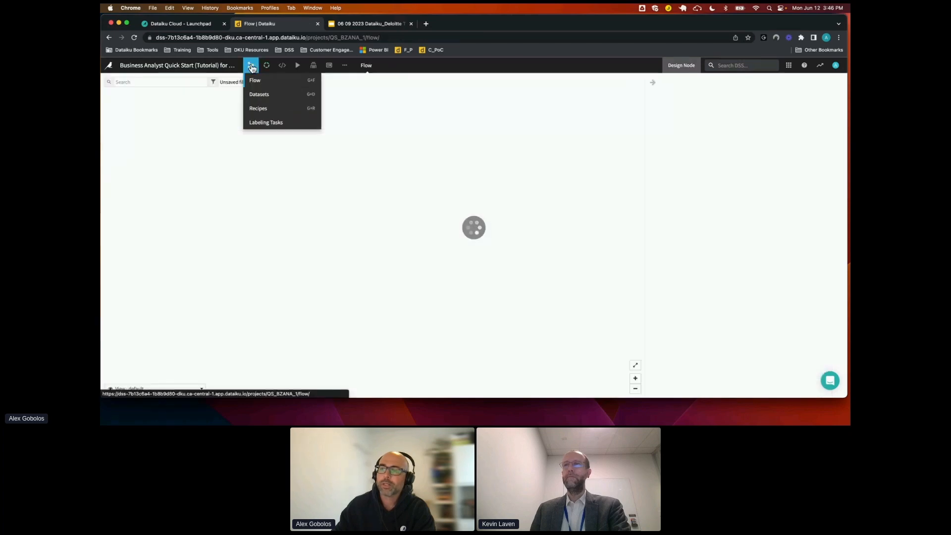
left_click_drag(546, 255, 503, 240)
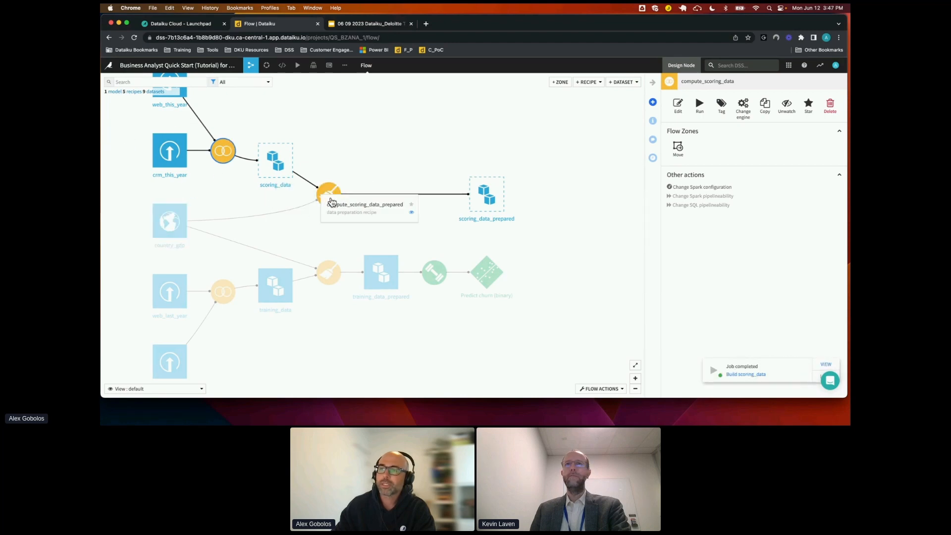
left_click(250, 67)
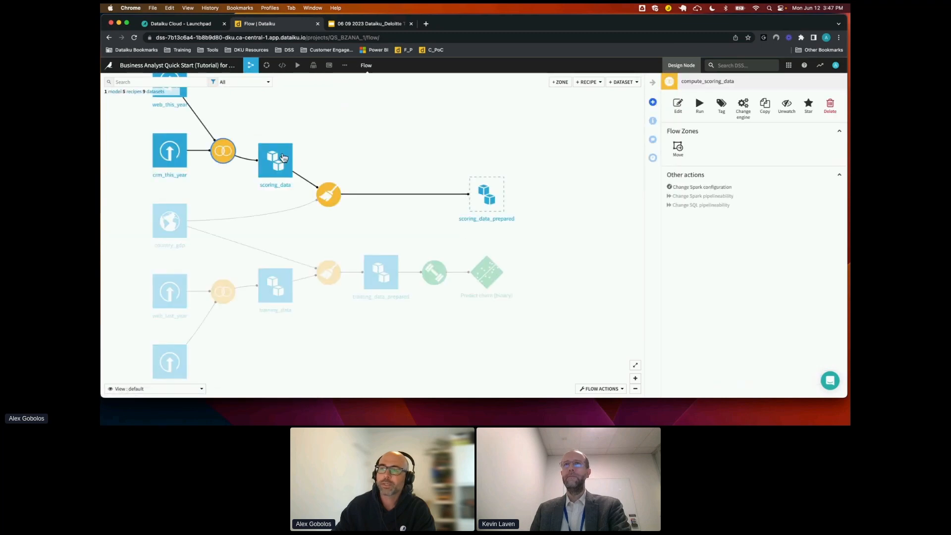
Build the scoring_data_prepared dataset non-recursively
left_click(485, 198)
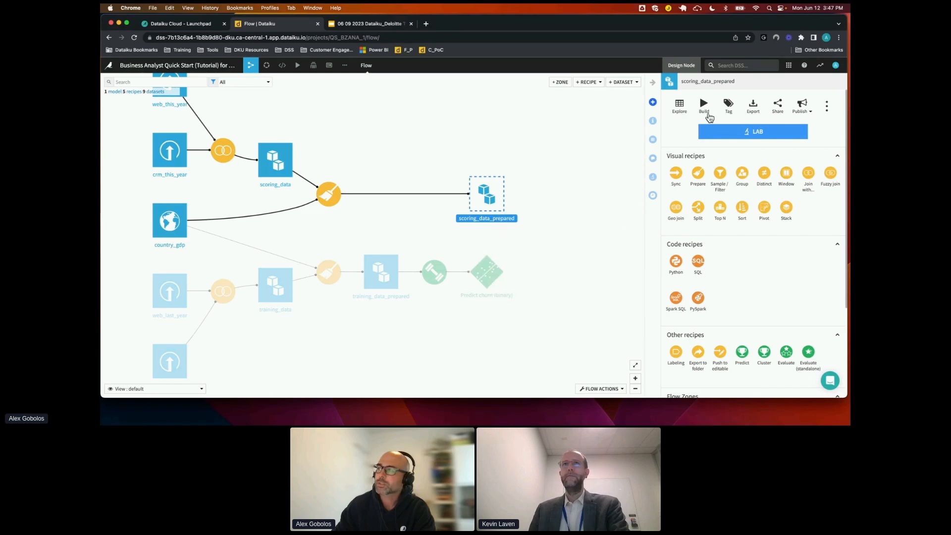
left_click(705, 105)
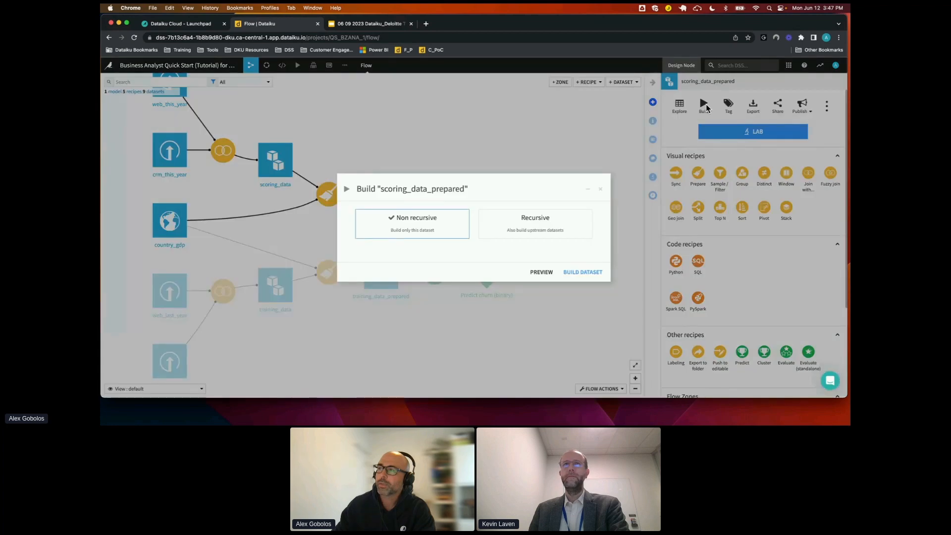
left_click(592, 284)
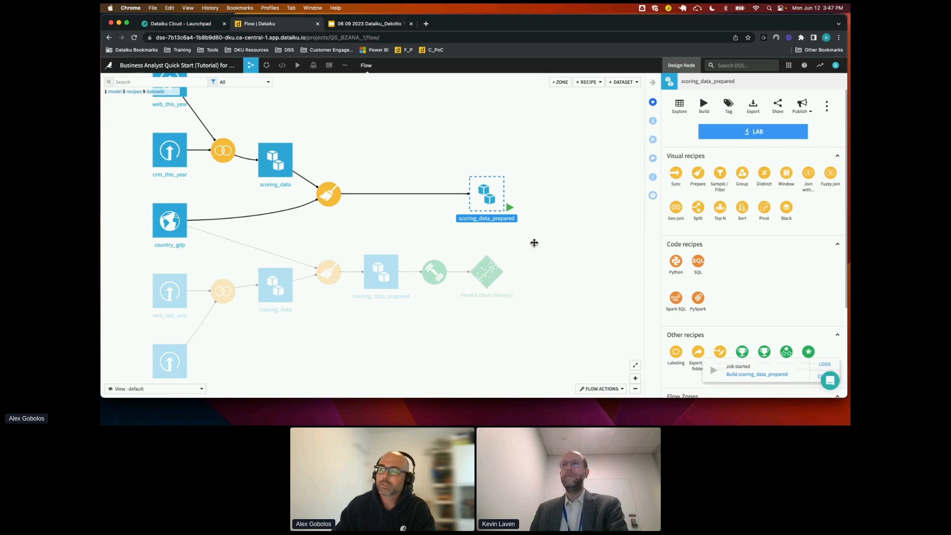
Open the scoring_data_prepared dataset and examine its rows and churn column
left_click_drag(533, 242, 473, 240)
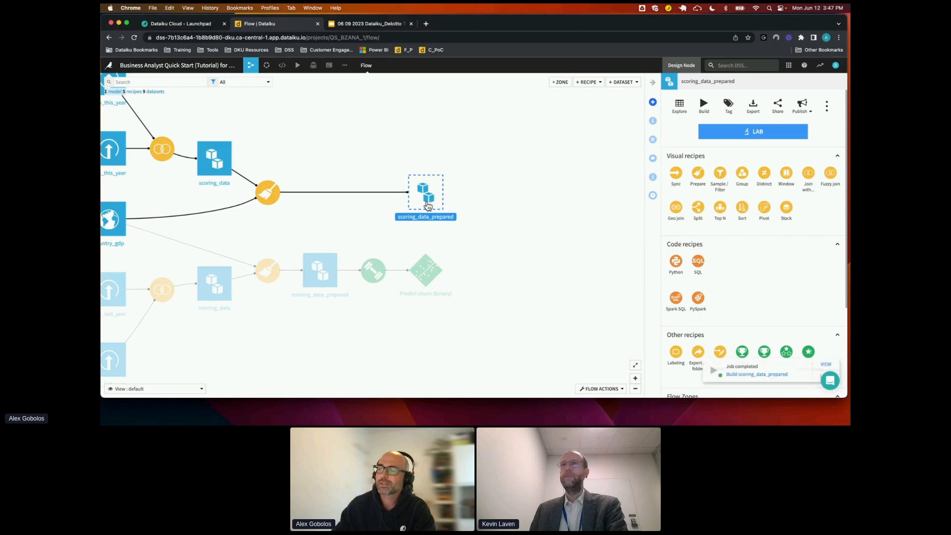
double_click(427, 204)
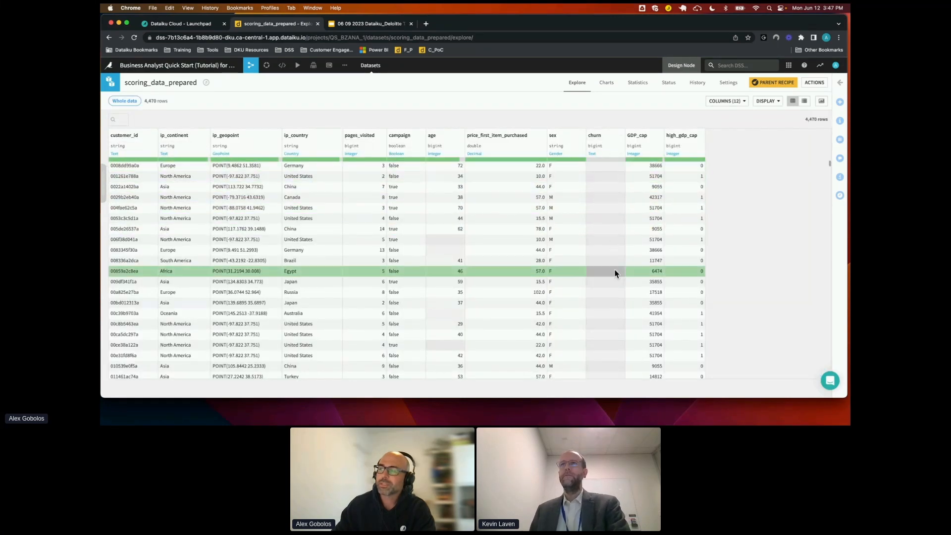
mouse_move(250, 67)
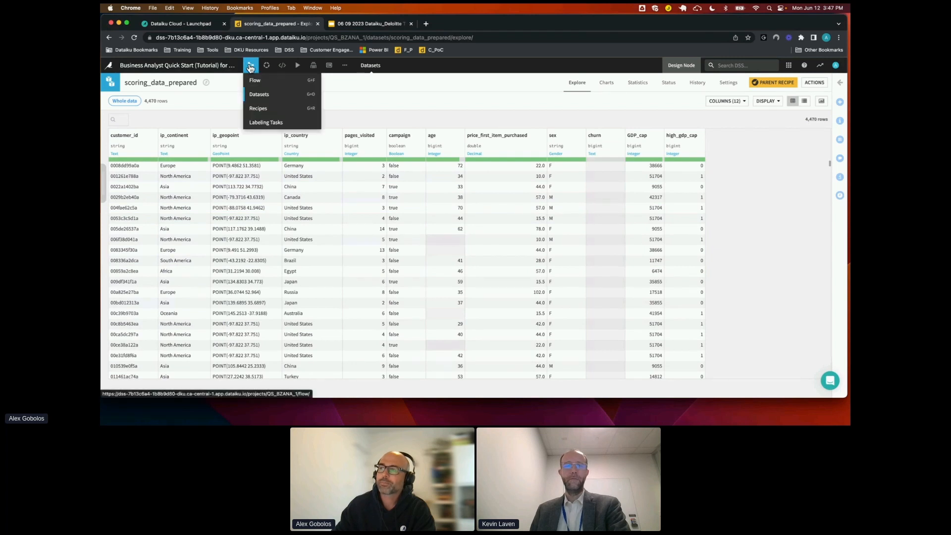
Create a Score recipe applying the Predict churn (binary) model to scoring_data_prepared, with scoring_data_scored as the output dataset
left_click(250, 67)
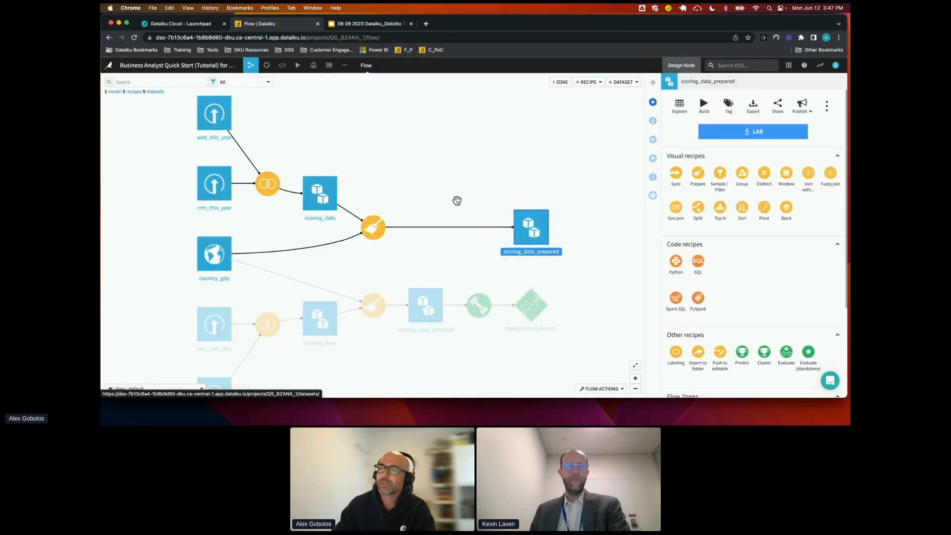
left_click_drag(533, 262, 469, 248)
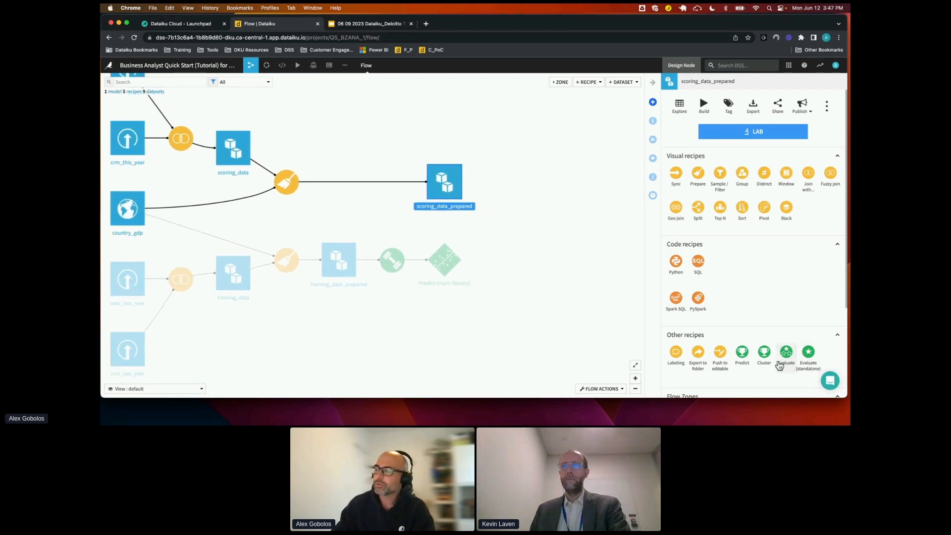
left_click(447, 268, "shift")
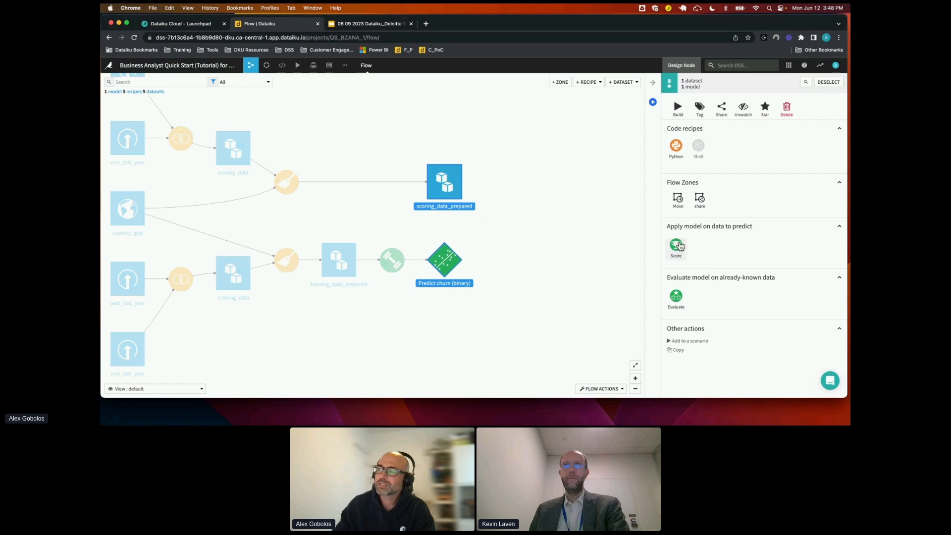
left_click(680, 248)
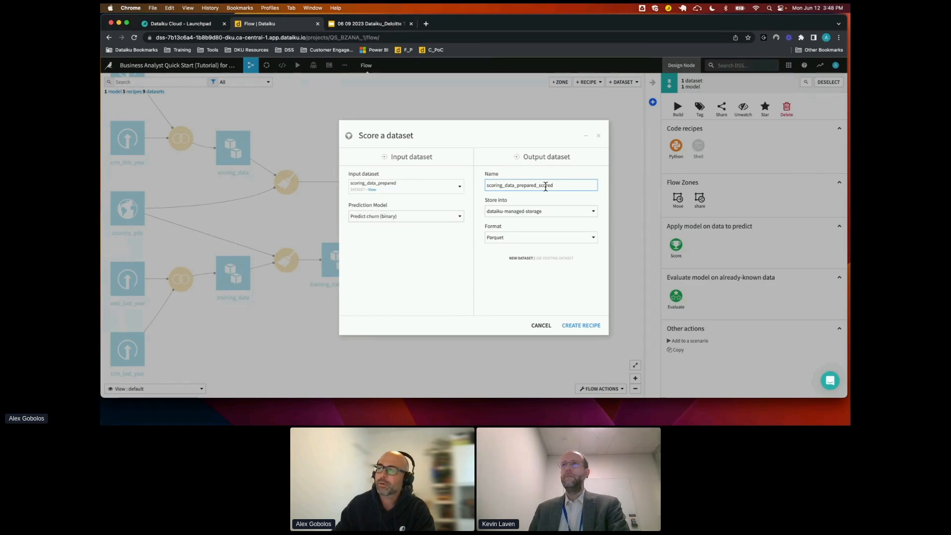
double_click(545, 186)
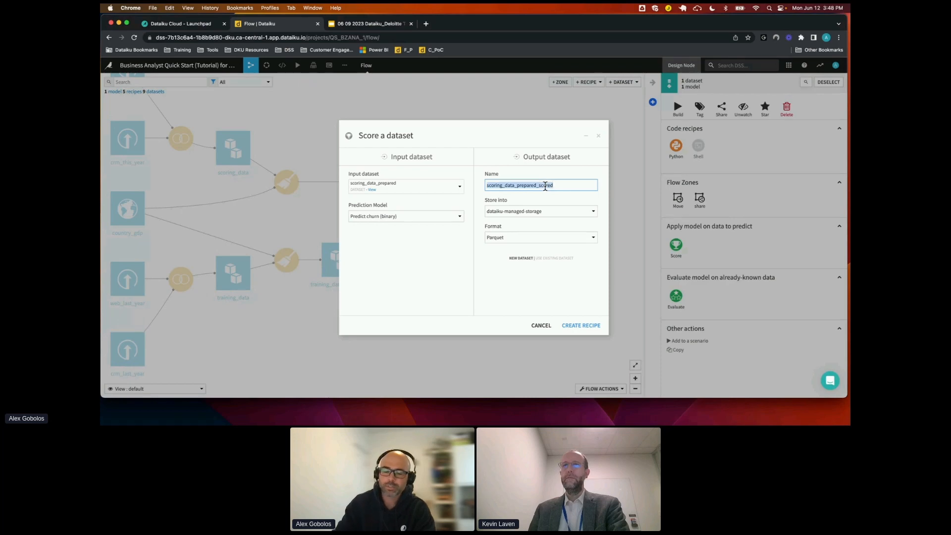
left_click(545, 185)
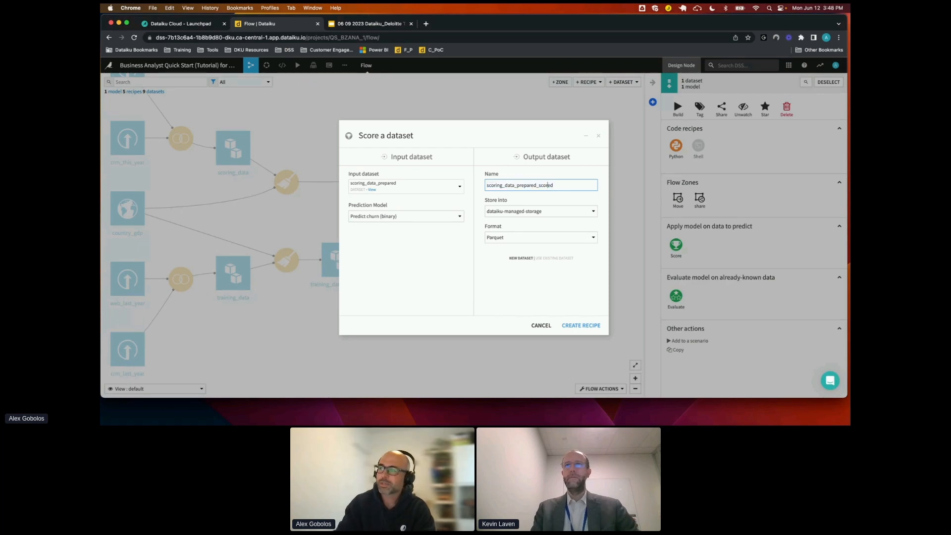
key("BackSpace")
key("BackSpace")
key("BackSpace")
key("BackSpace")
key("BackSpace")
key("BackSpace")
key("BackSpace")
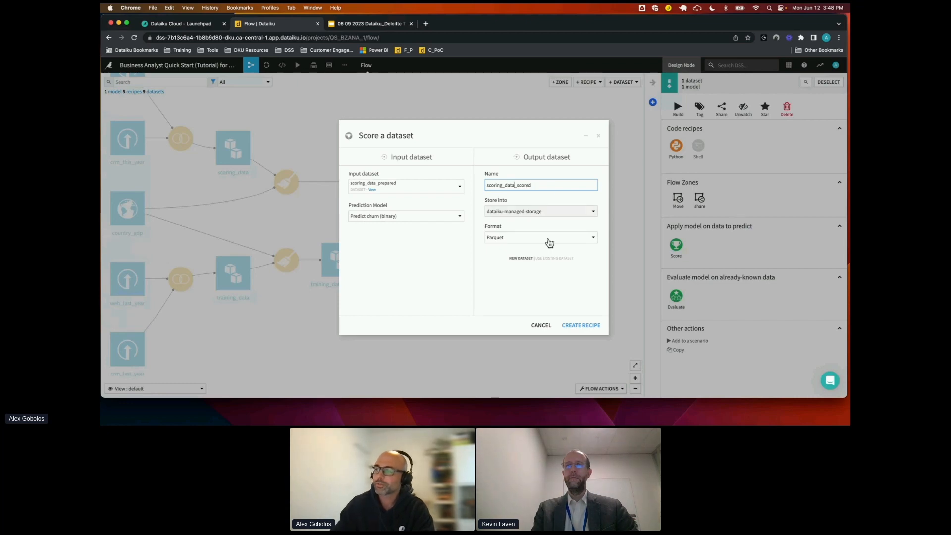
left_click(517, 282)
left_click(580, 327)
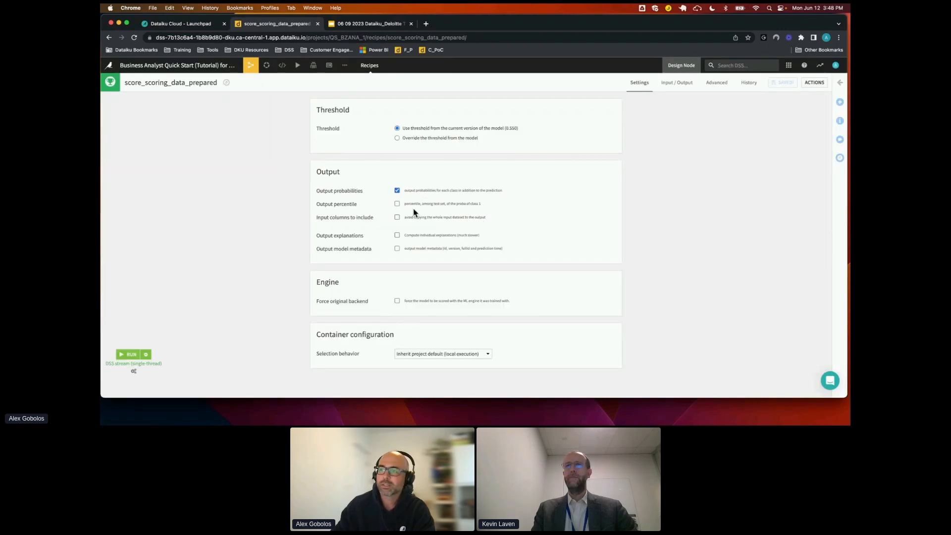
Run the Score recipe and examine the probability and prediction columns in the scoring_data_scored dataset
left_click(131, 355)
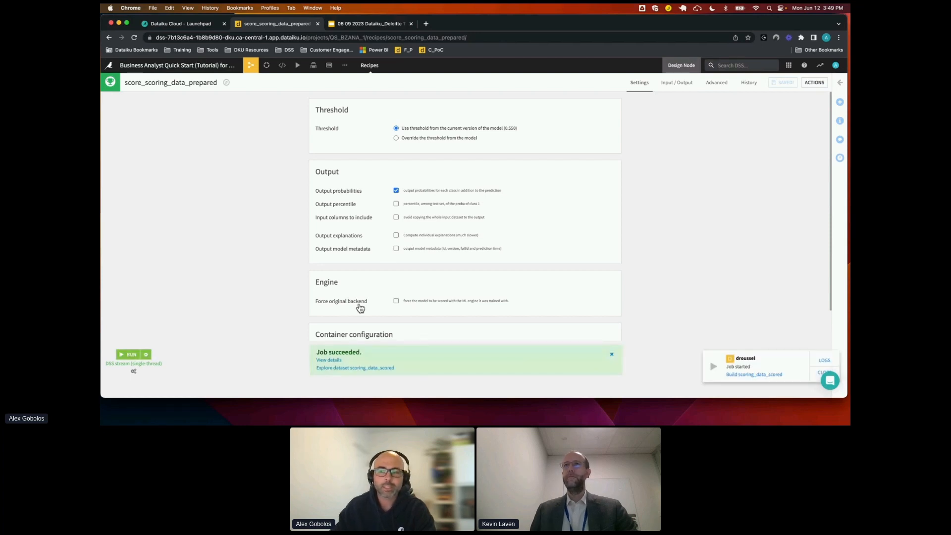
left_click(350, 367)
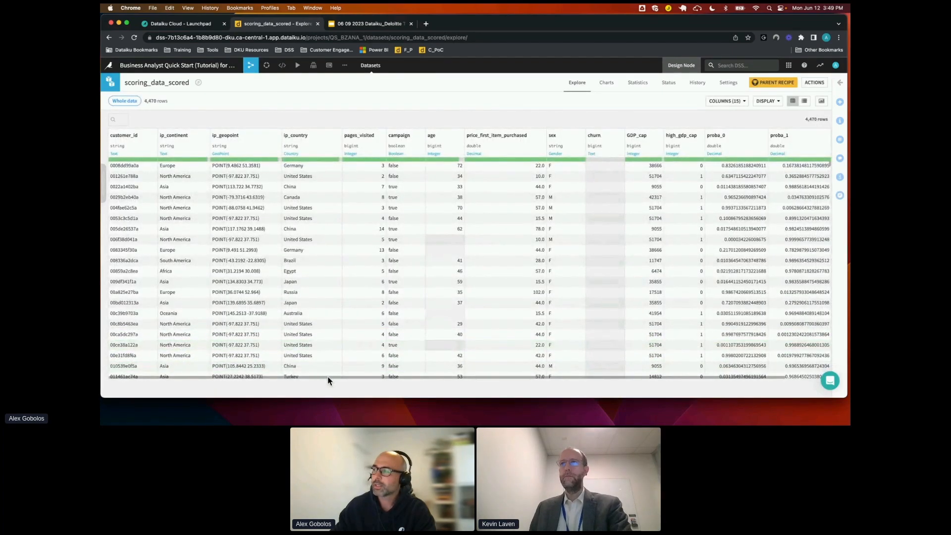
scroll(392, 376, "right", 2)
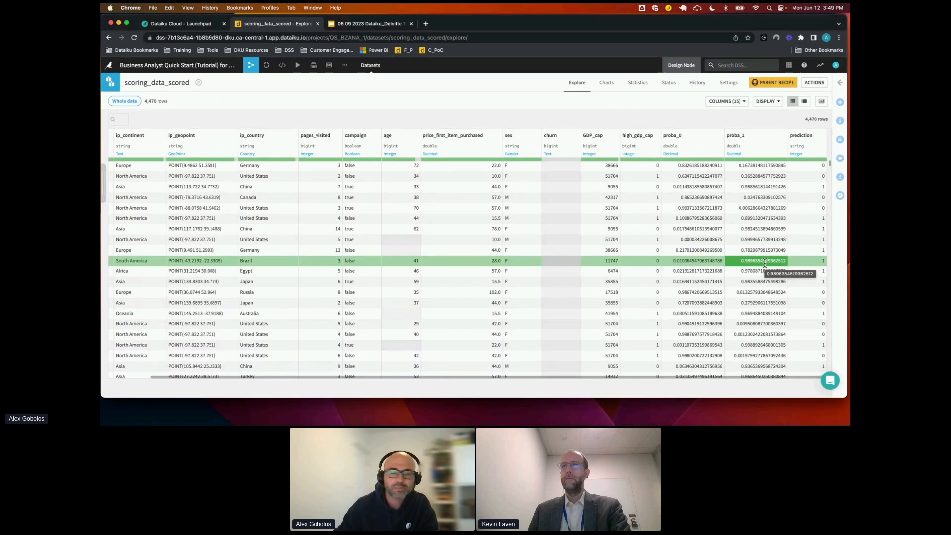
scroll(764, 262, "down", 1)
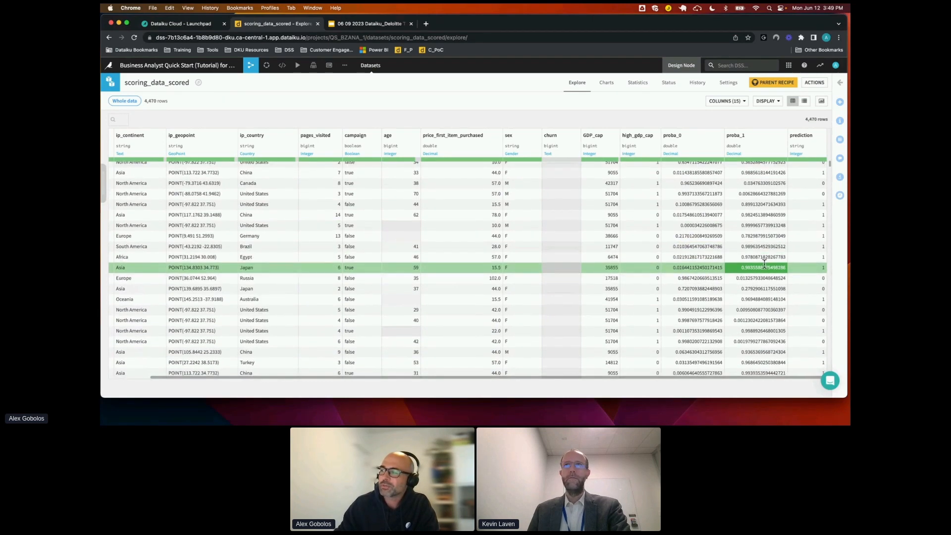
scroll(764, 265, "down", 1)
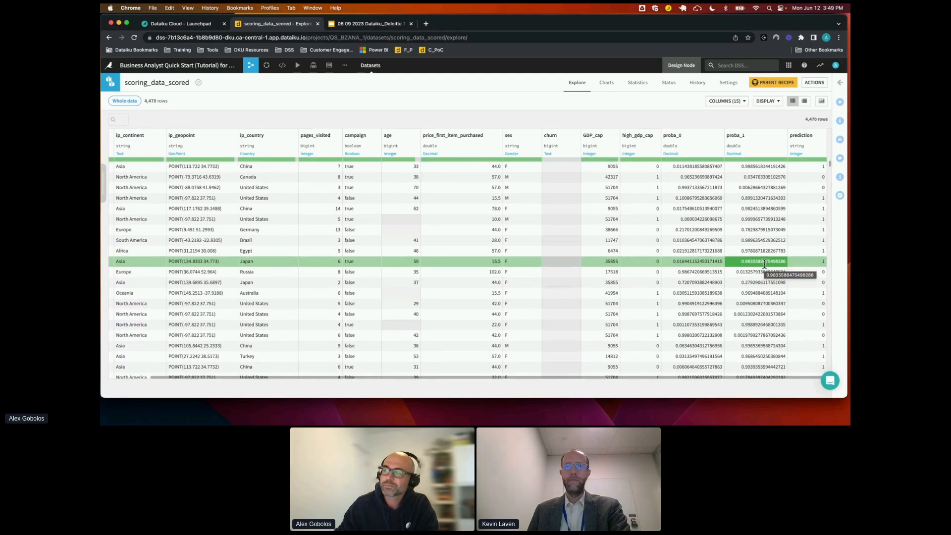
scroll(765, 264, "up", 2)
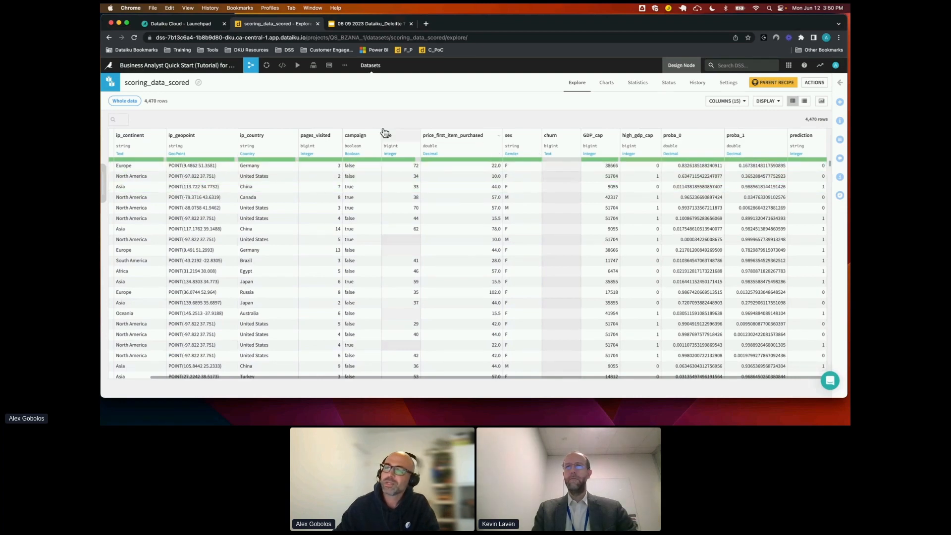
Return to the Flow and review the whole pipeline leading to scoring_data_scored
mouse_move(250, 70)
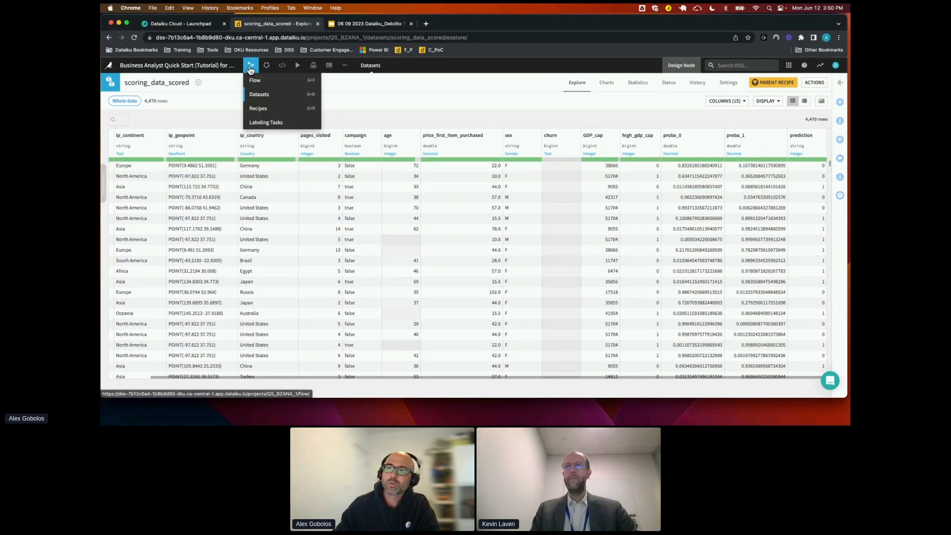
left_click(251, 70)
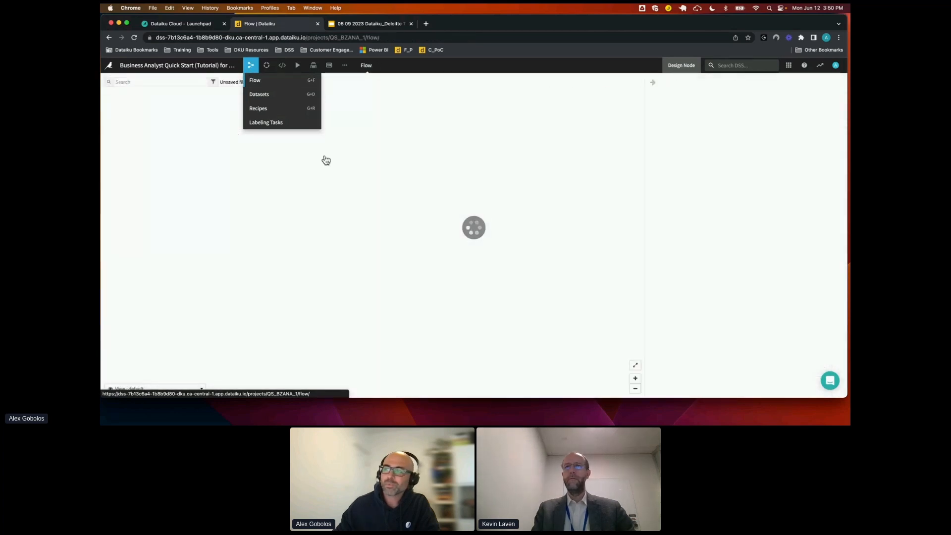
left_click_drag(505, 200, 473, 202)
scroll(473, 204, "down", 3)
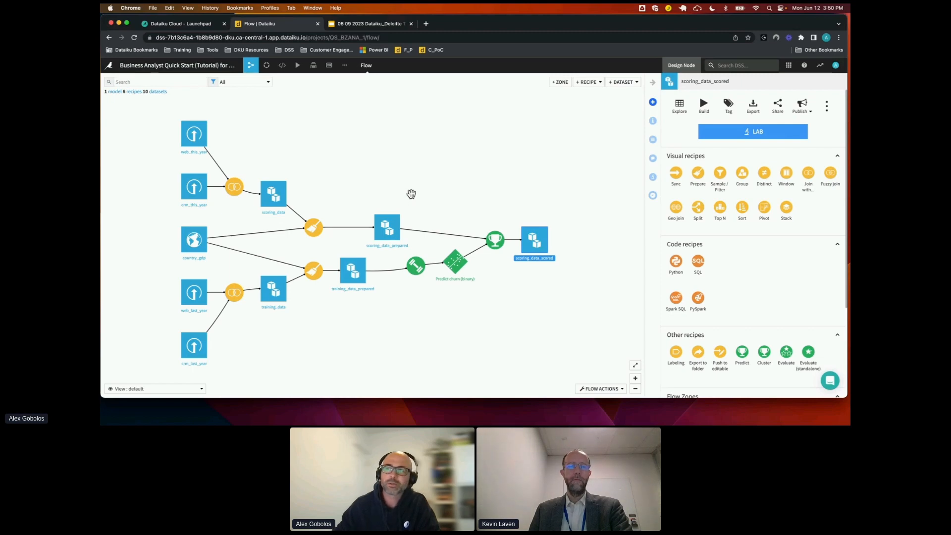
Create the project's first scenario as a sequence of steps named Score New Data
left_click(298, 67)
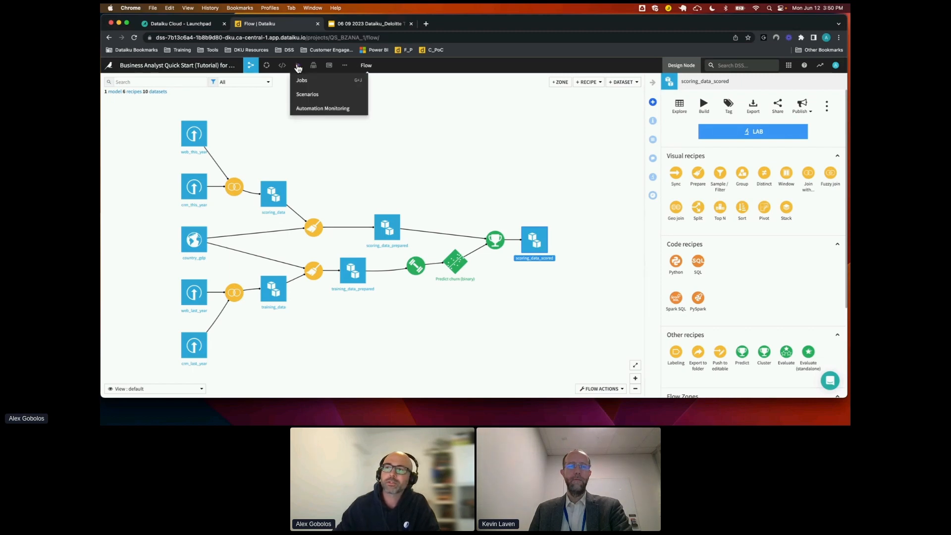
left_click(306, 97)
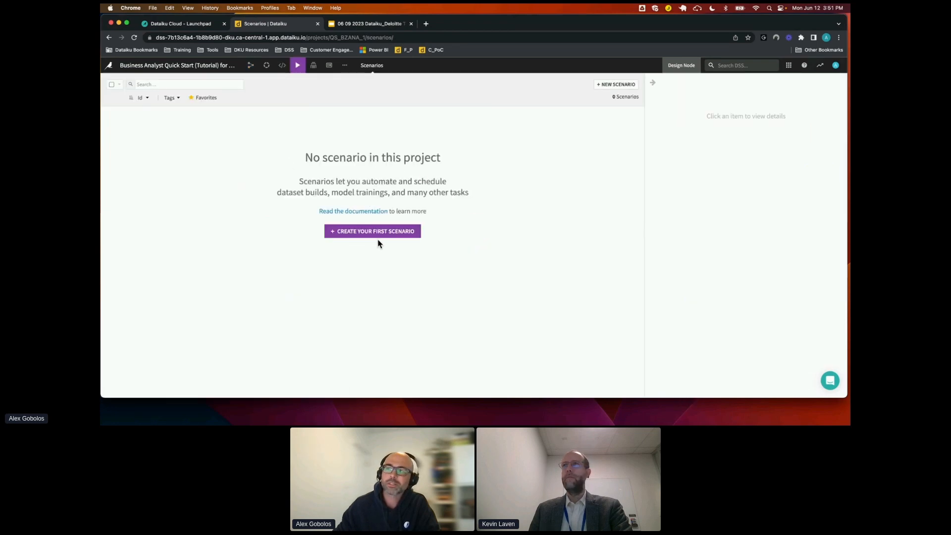
left_click(353, 237)
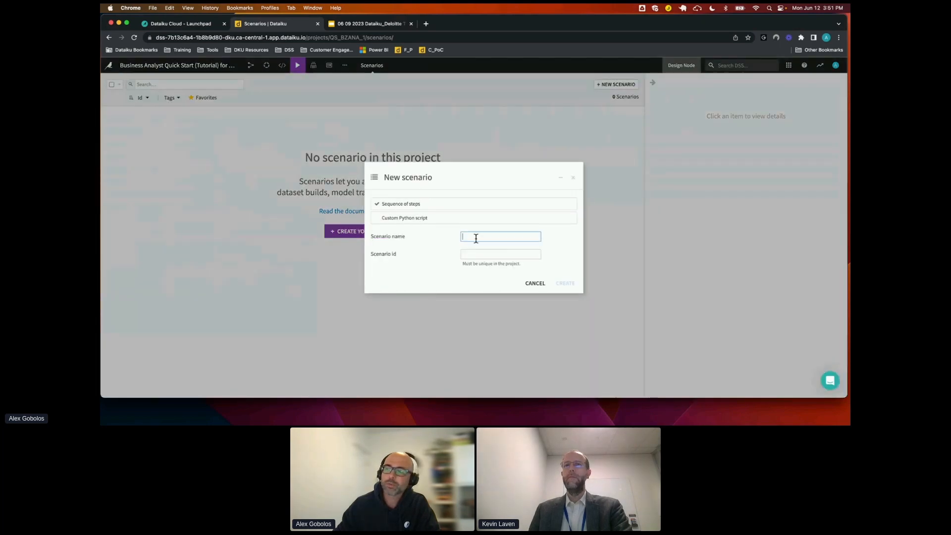
type("Score New Data")
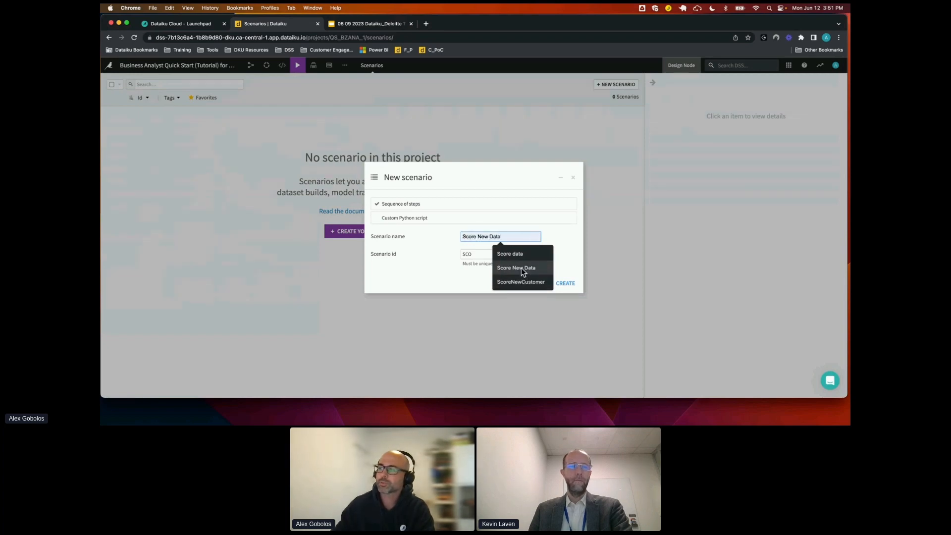
left_click(522, 268)
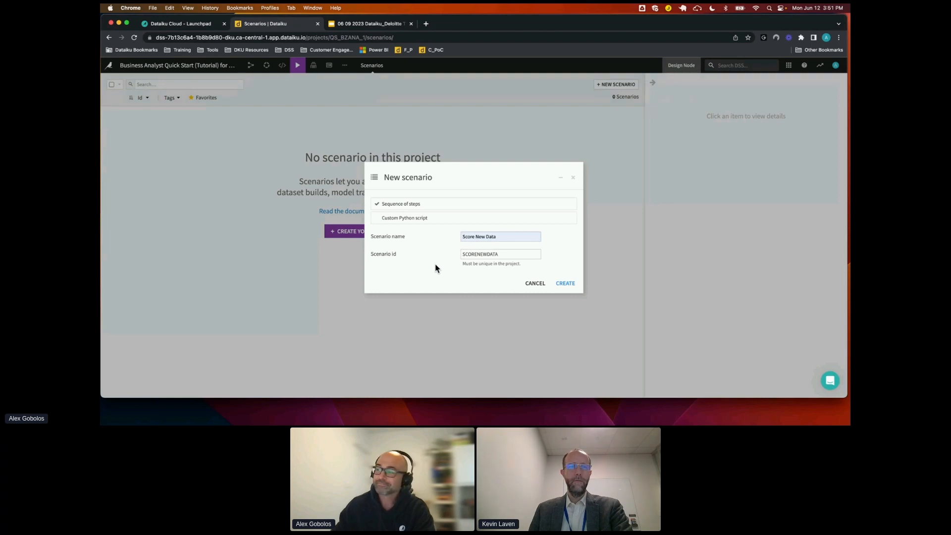
left_click(567, 284)
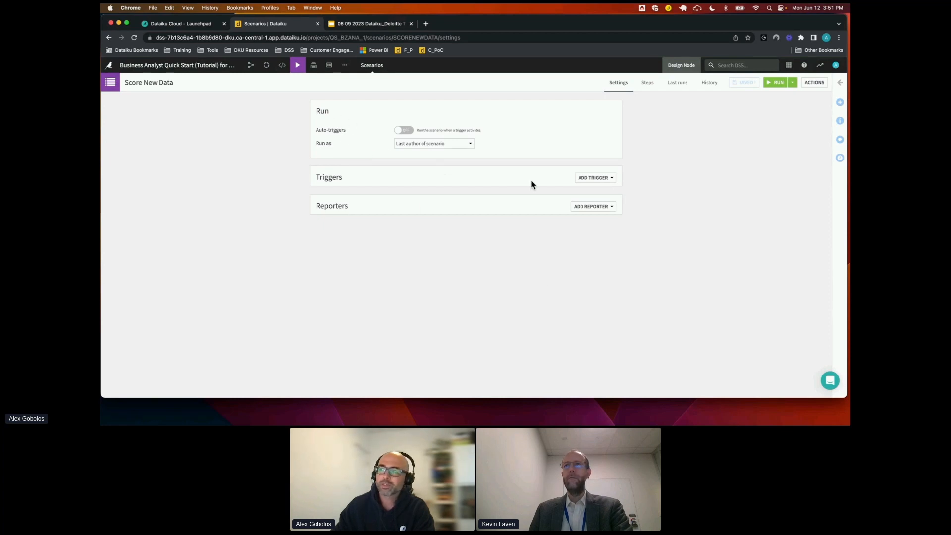
Add a time-based trigger to the Score New Data scenario and look through the available reporter types
left_click(600, 181)
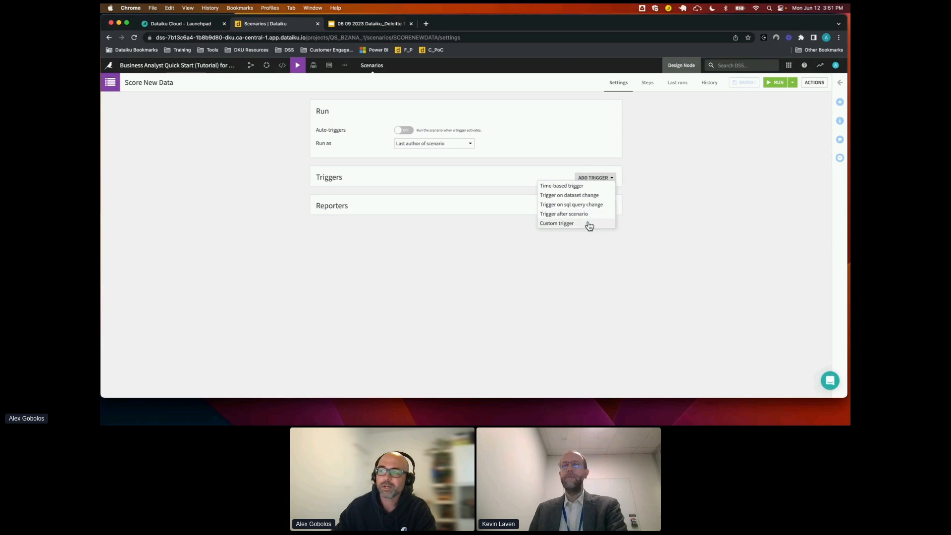
left_click(578, 187)
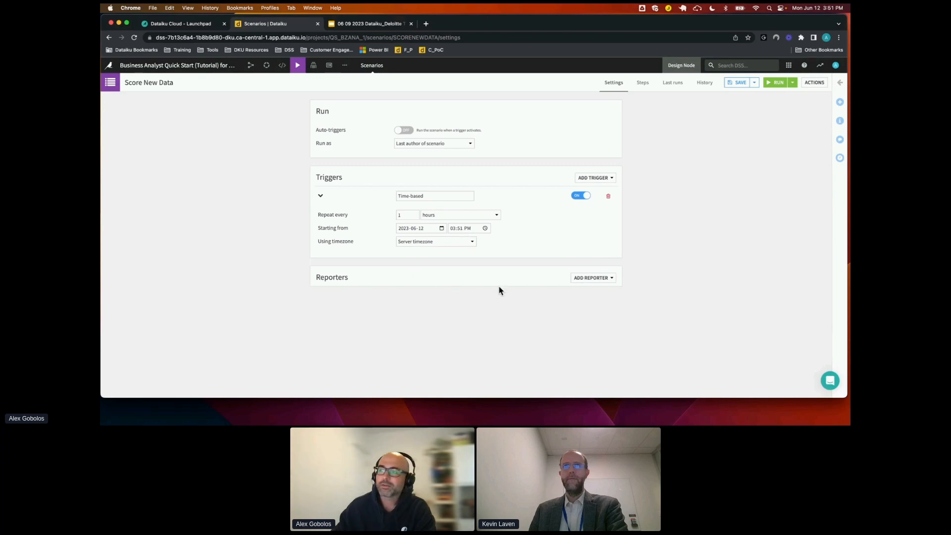
left_click(605, 278)
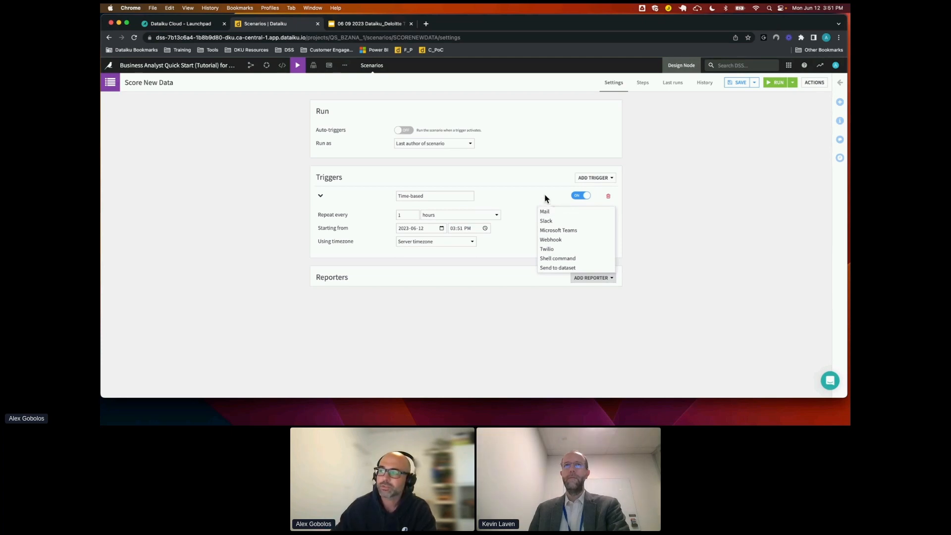
left_click(539, 181)
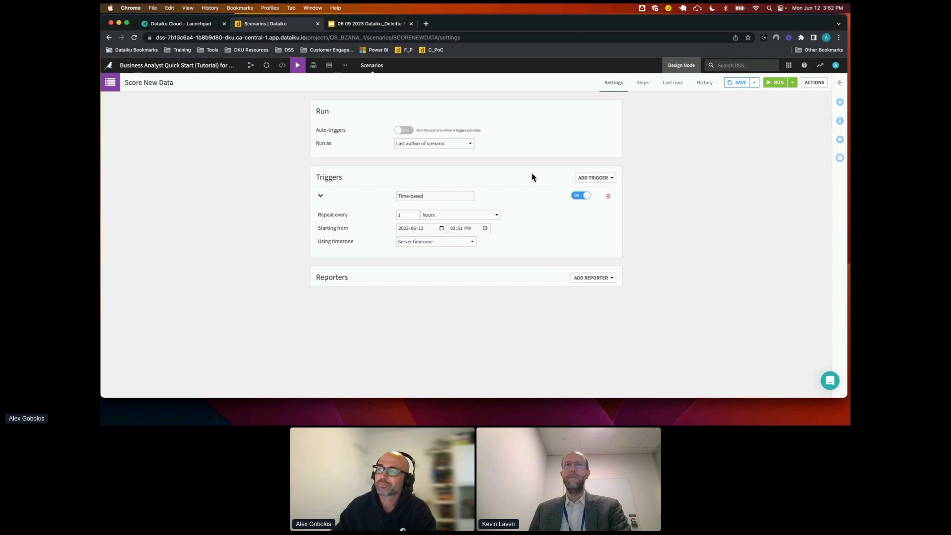
Add a Build / Train step that builds the scoring_data_scored dataset, and save the scenario
left_click(642, 83)
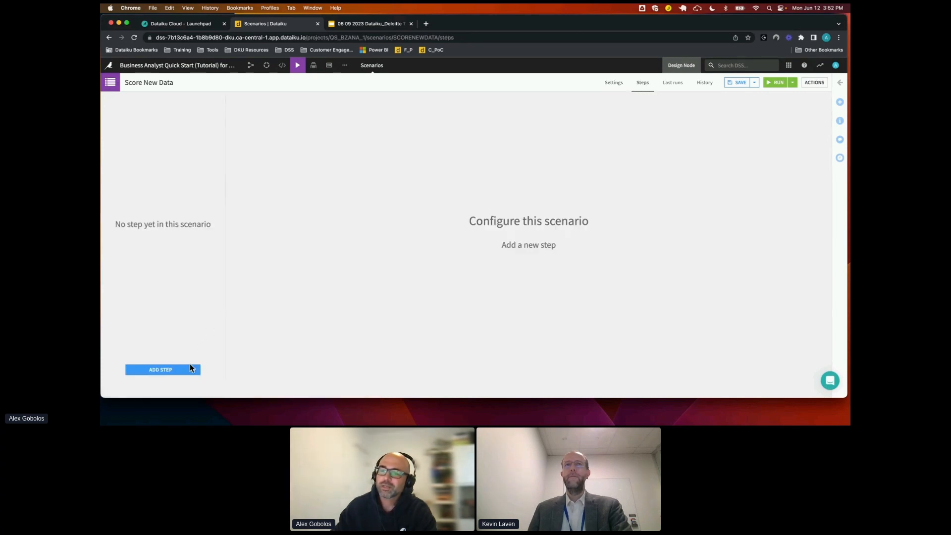
left_click(192, 369)
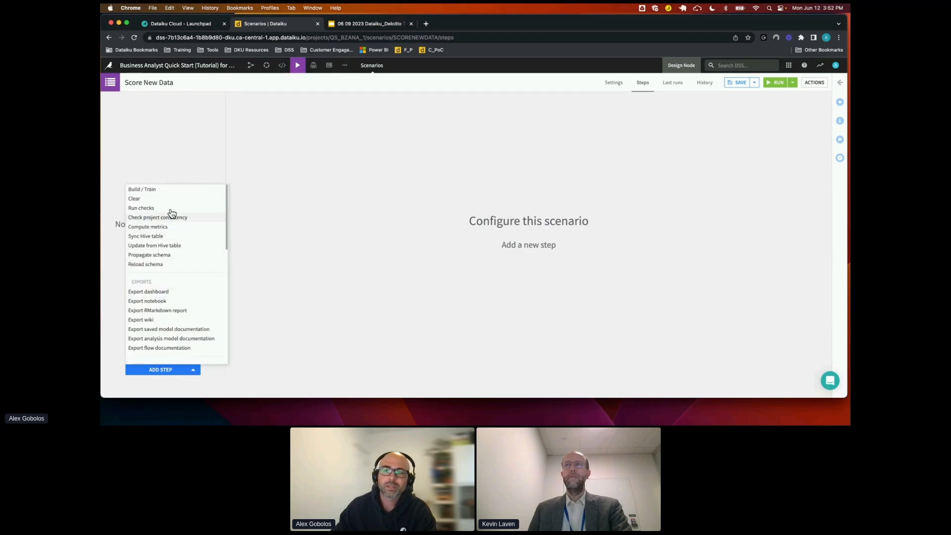
left_click(143, 190)
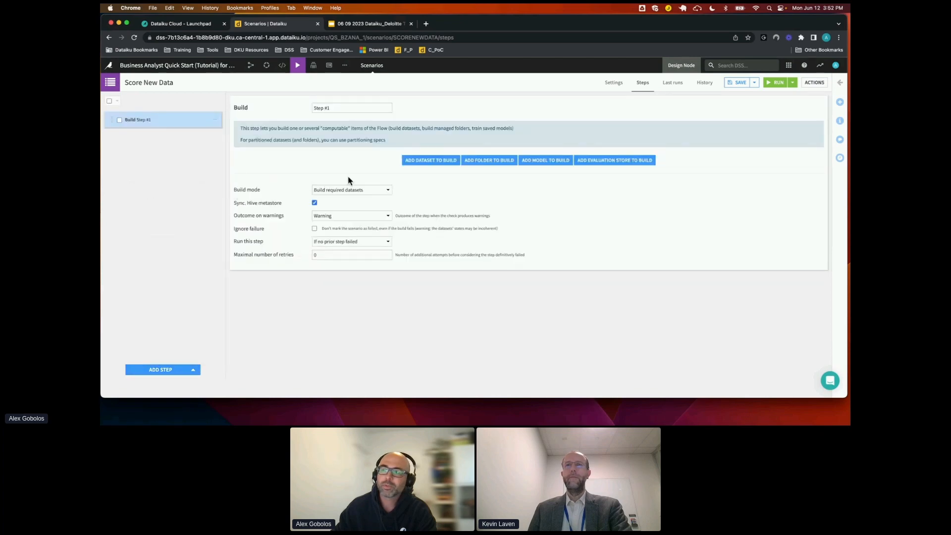
left_click(424, 163)
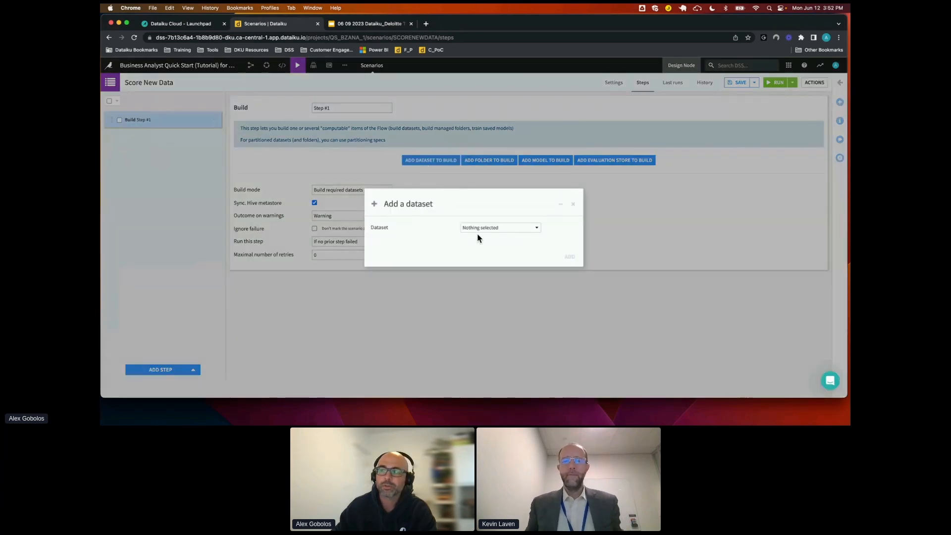
left_click(486, 229)
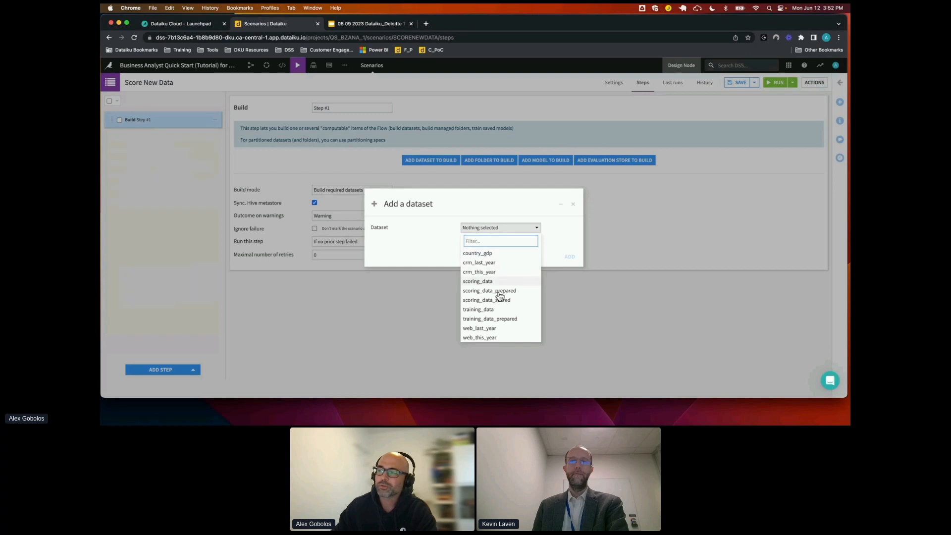
left_click(500, 300)
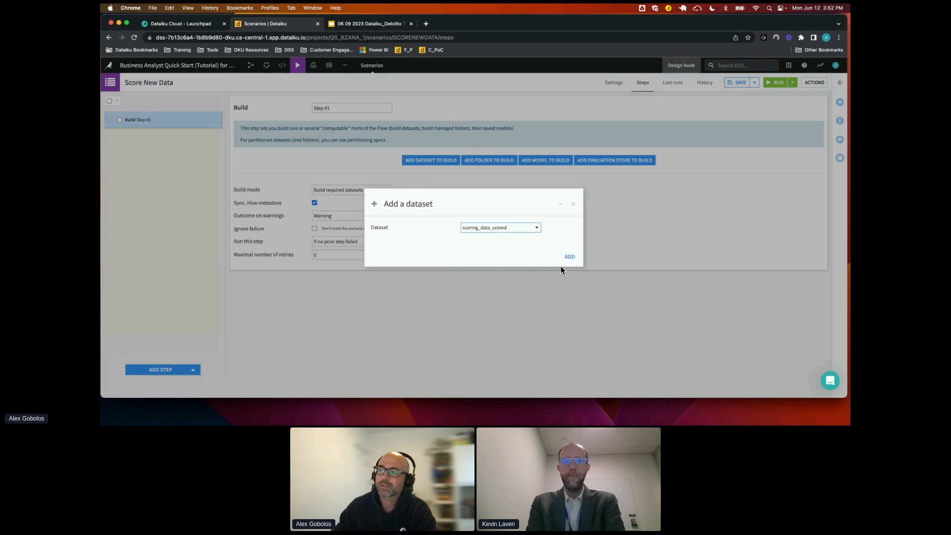
left_click(569, 257)
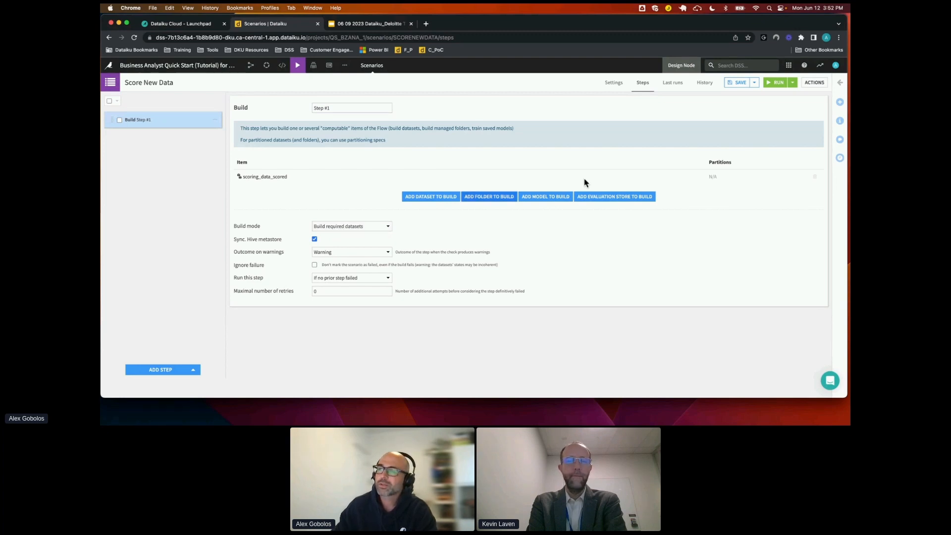
left_click(739, 83)
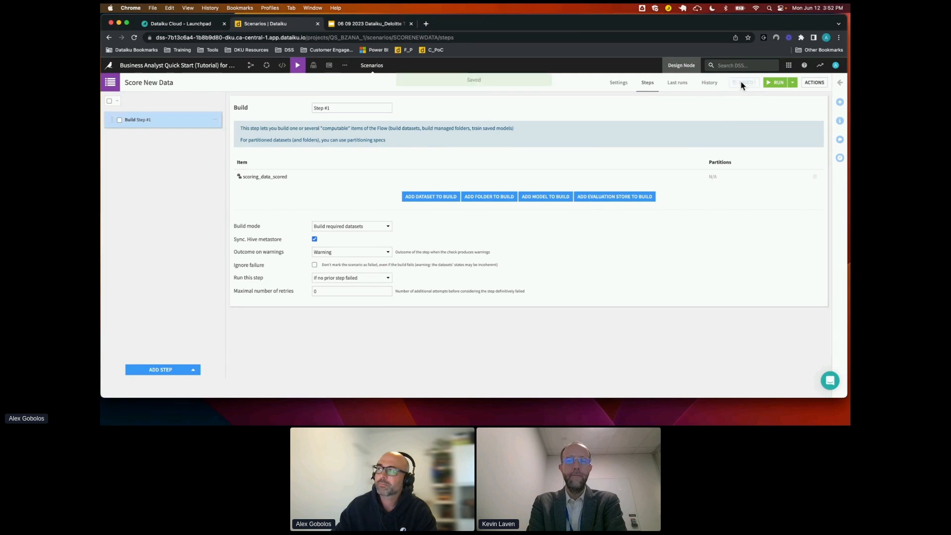
Run the Score New Data scenario manually and review its last run's details and timeline graph
left_click(775, 84)
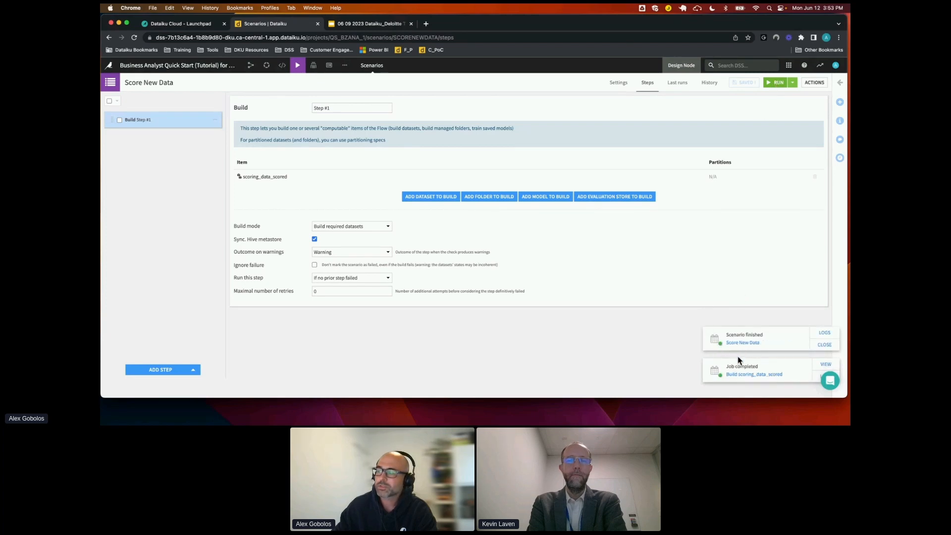
left_click(679, 85)
left_click(182, 149)
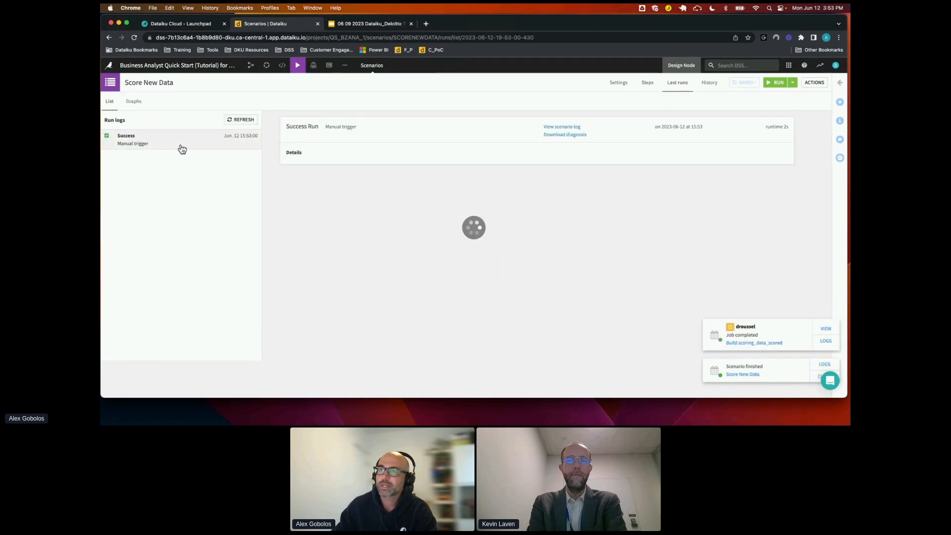
left_click(134, 102)
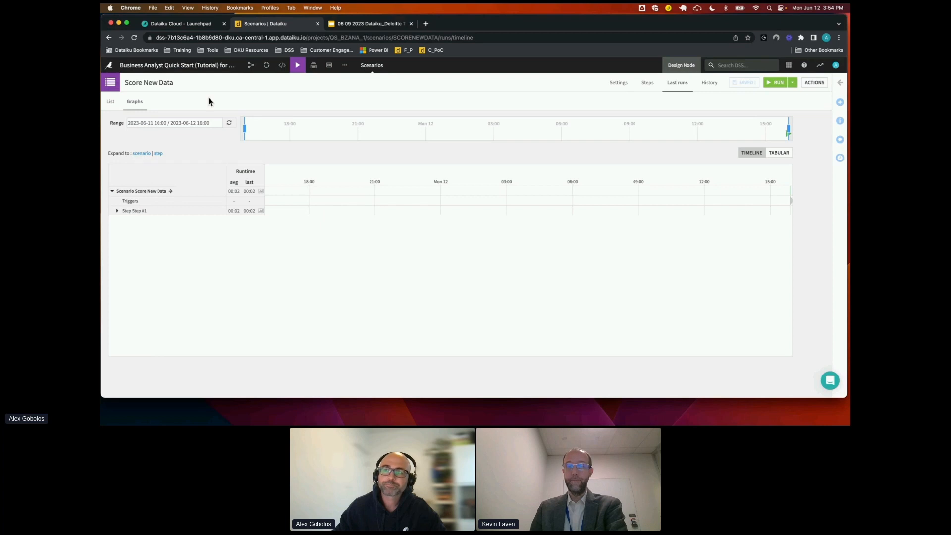
Return to the project's Flow, and switch to the Google Slides presentation to show the Online Resources slide
left_click(252, 65)
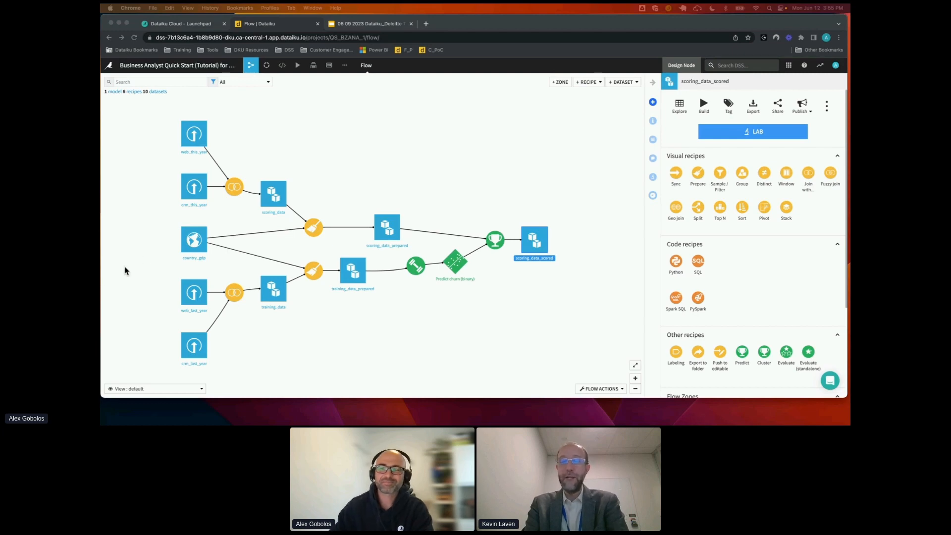
left_click(340, 21)
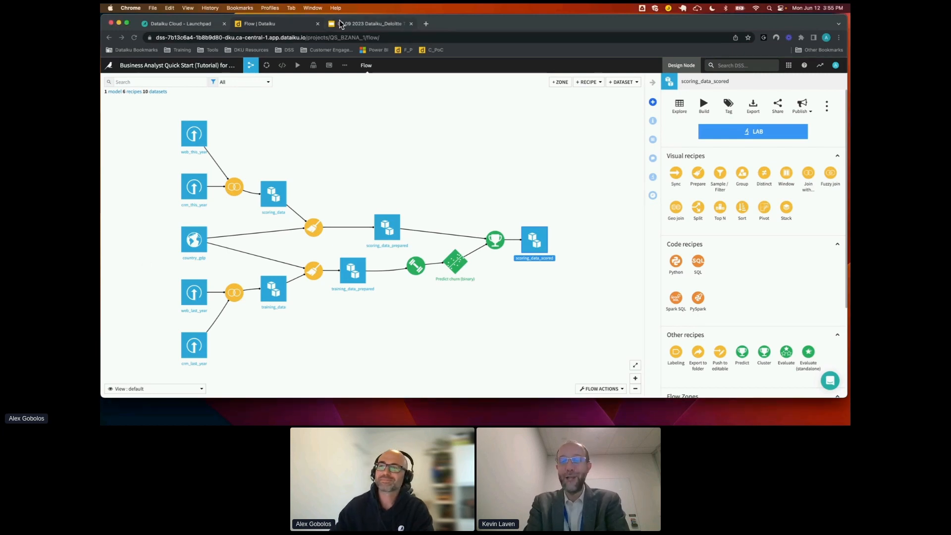
left_click(340, 24)
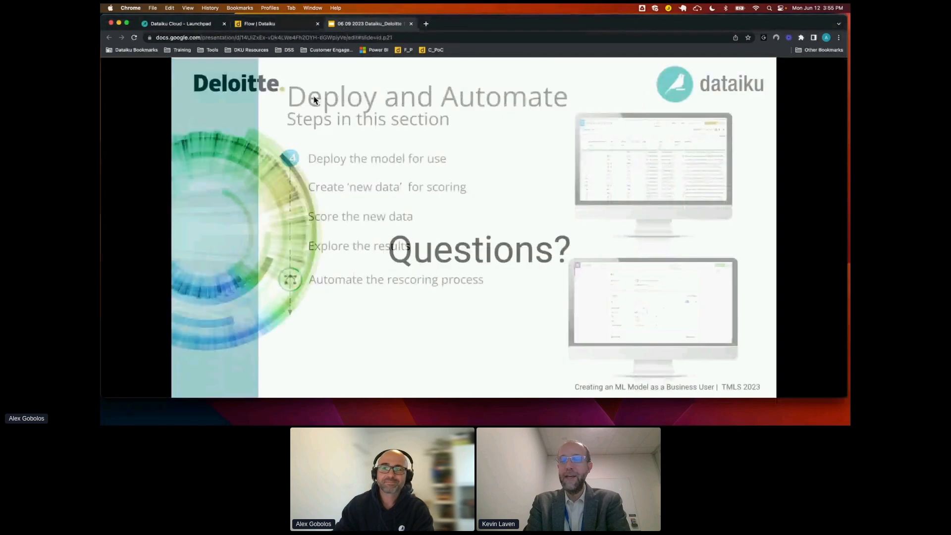
key("Right")
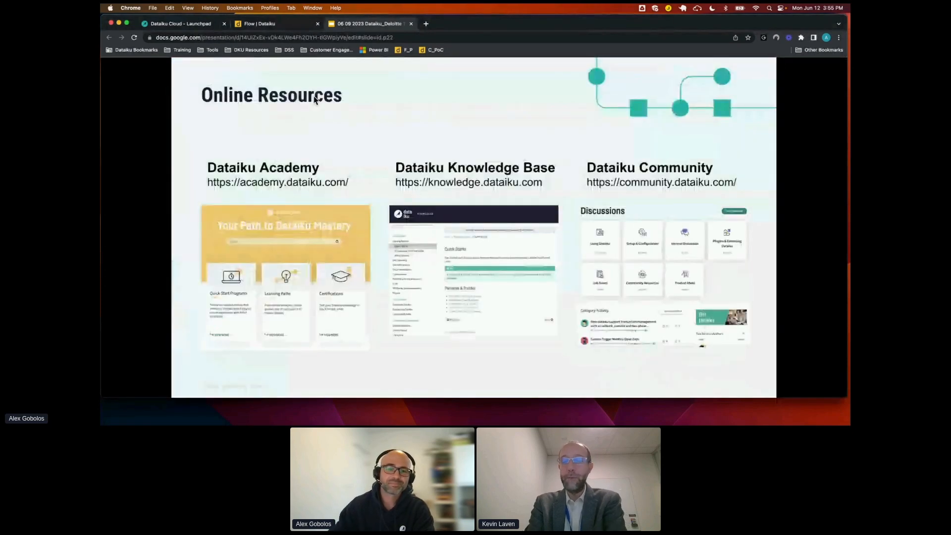